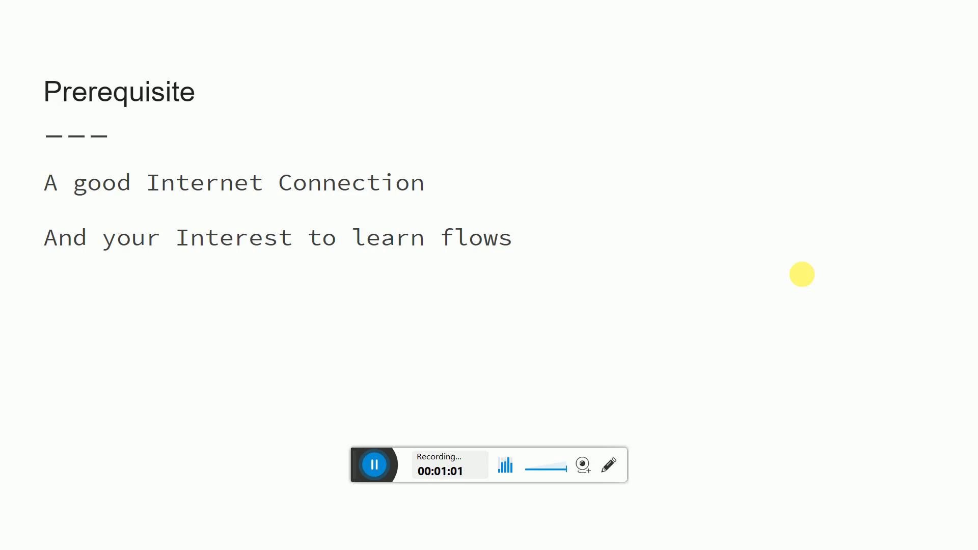
Leave the full-screen slideshow to return to the Prerequisite slide in the Slides editor.
{"action": "key", "text": "Escape"}
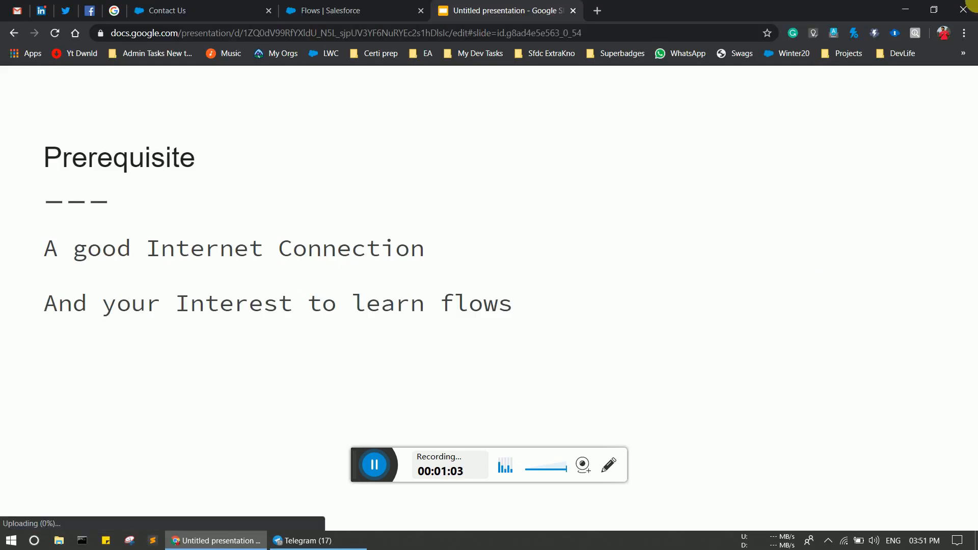
Create a new Screen Flow from the Salesforce Flows setup page.
{"action": "left_click", "coordinate": [385, 7]}
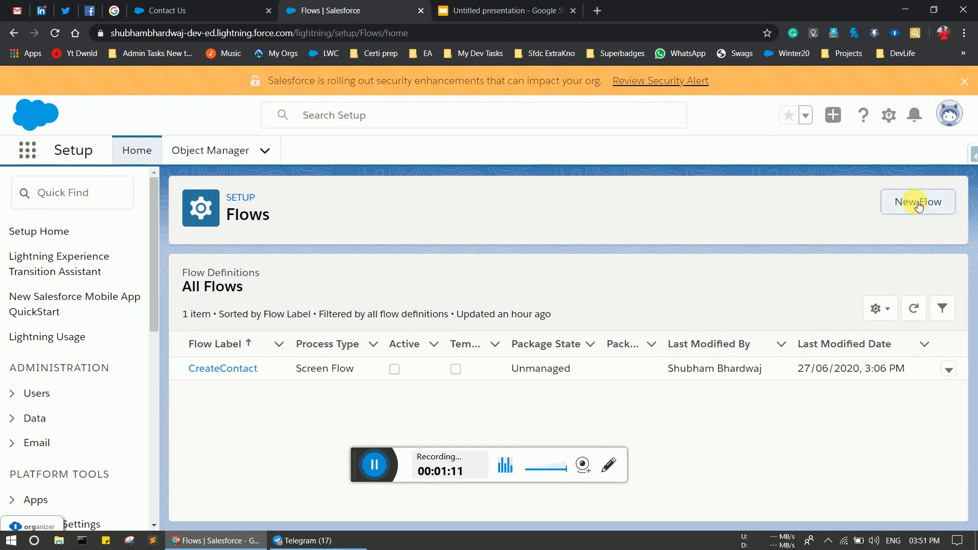
{"action": "left_click", "coordinate": [918, 204]}
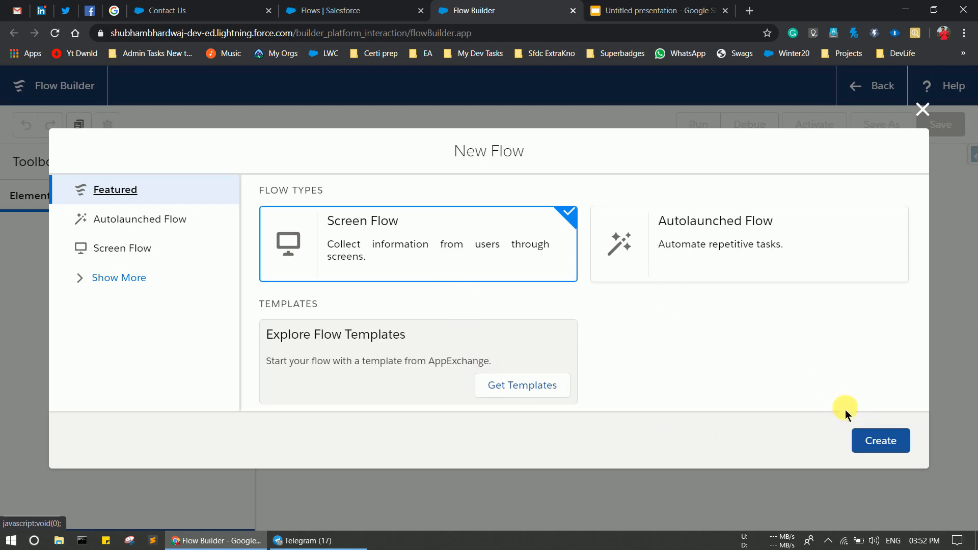
{"action": "left_click", "coordinate": [869, 437]}
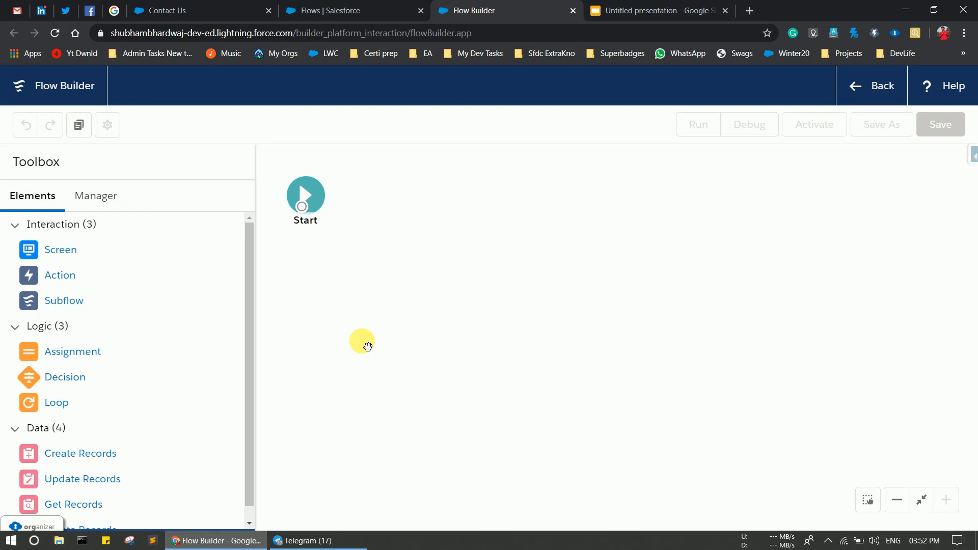
Add a Screen element after Start labelled Contact Form, API name Contact_Form.
{"action": "left_click_drag", "start_coordinate": [71, 253], "coordinate": [396, 193]}
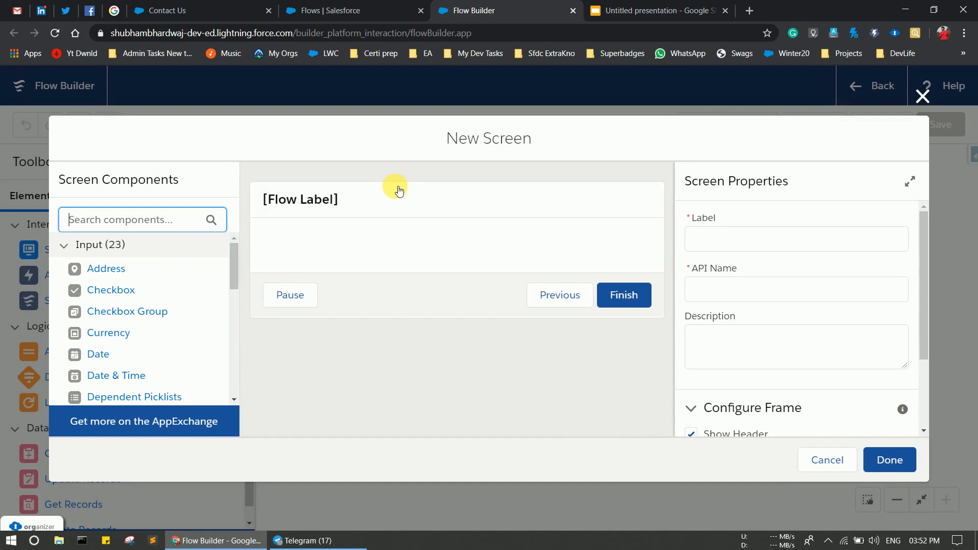
{"action": "left_click", "coordinate": [763, 238]}
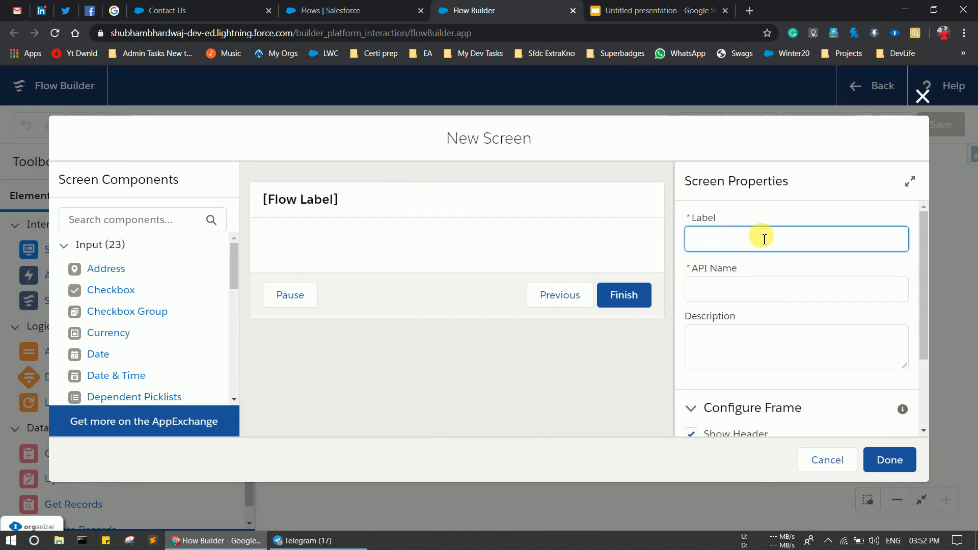
{"action": "type", "text": "Contact Form"}
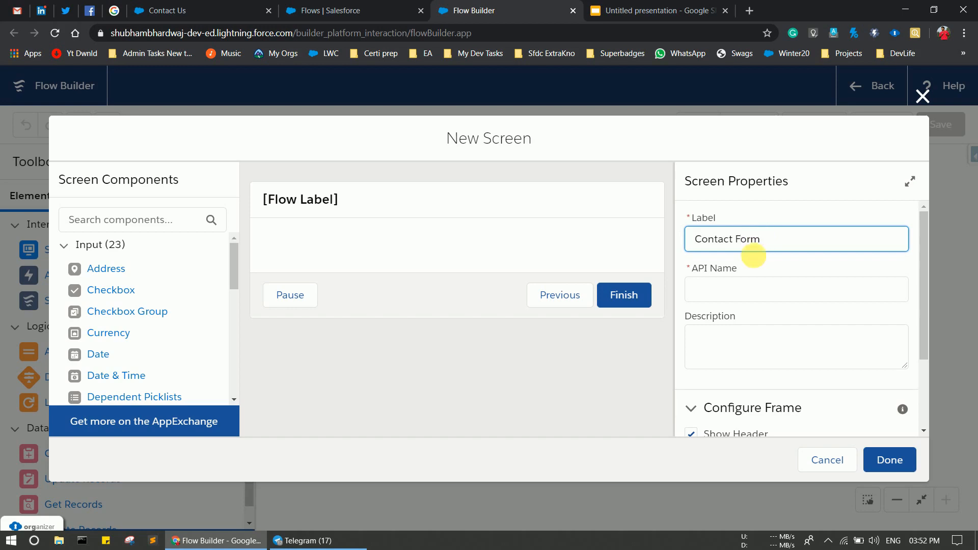
{"action": "left_click", "coordinate": [758, 290]}
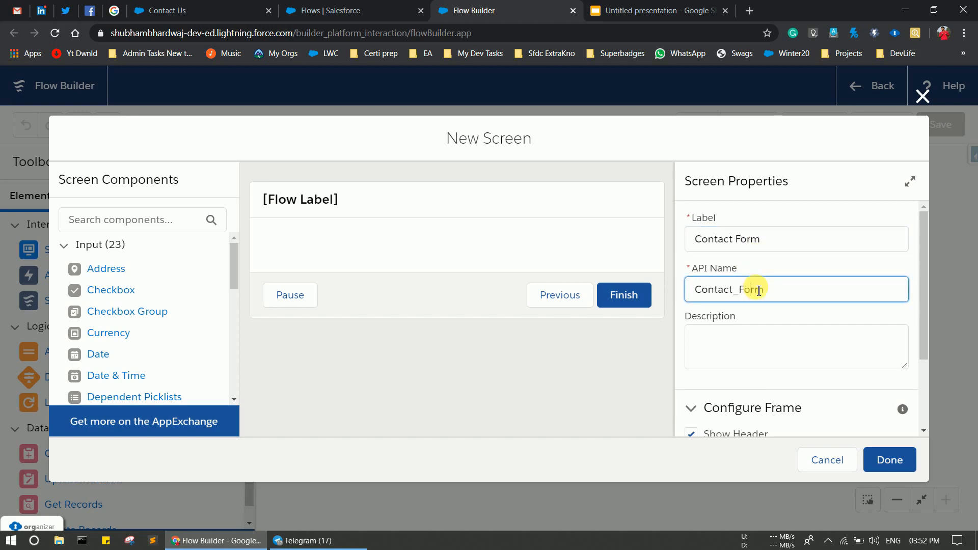
{"action": "scroll", "coordinate": [758, 290], "scroll_direction": "down", "scroll_amount": 2}
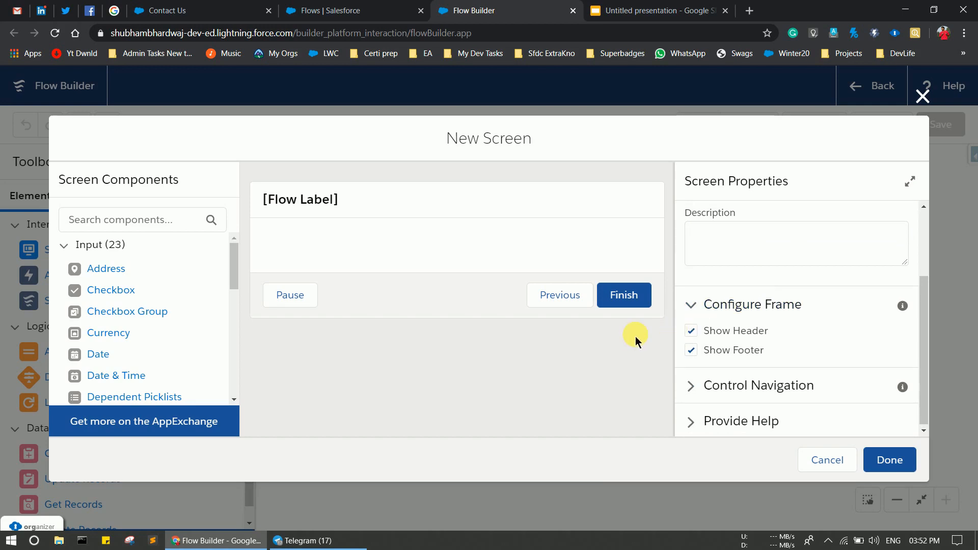
Turn off the screen's Pause and Previous buttons, leaving only Finish.
{"action": "left_click", "coordinate": [691, 385]}
{"action": "scroll", "coordinate": [692, 387], "scroll_direction": "down", "scroll_amount": 2}
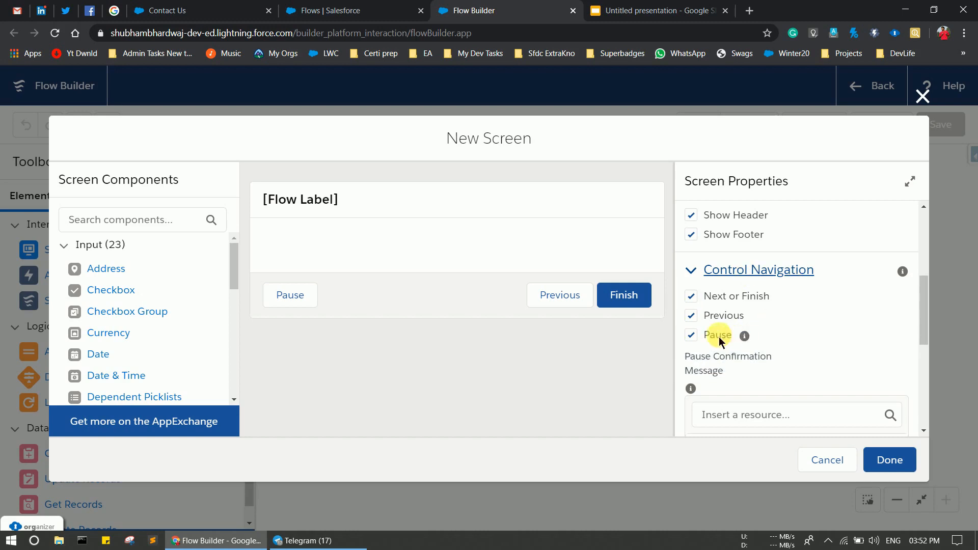
{"action": "left_click", "coordinate": [690, 334]}
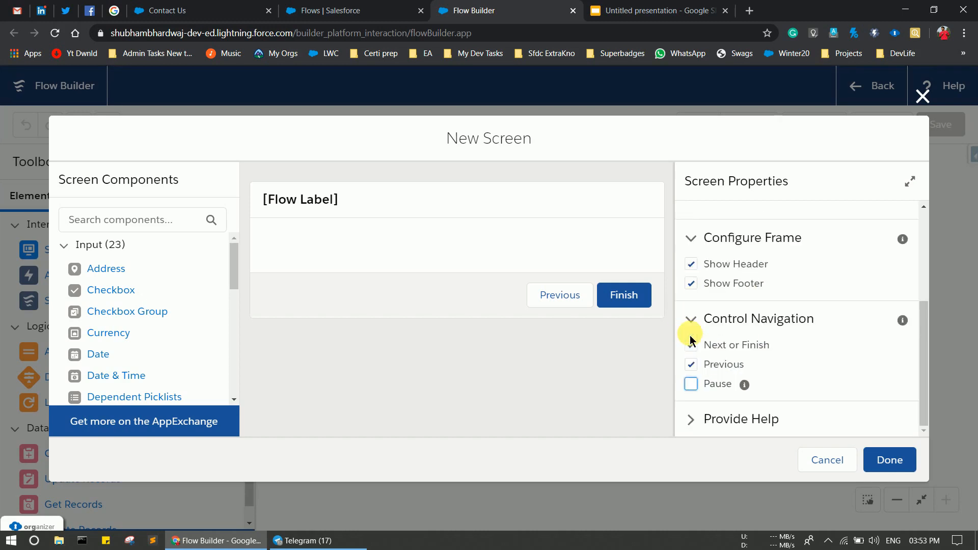
{"action": "left_click", "coordinate": [690, 364]}
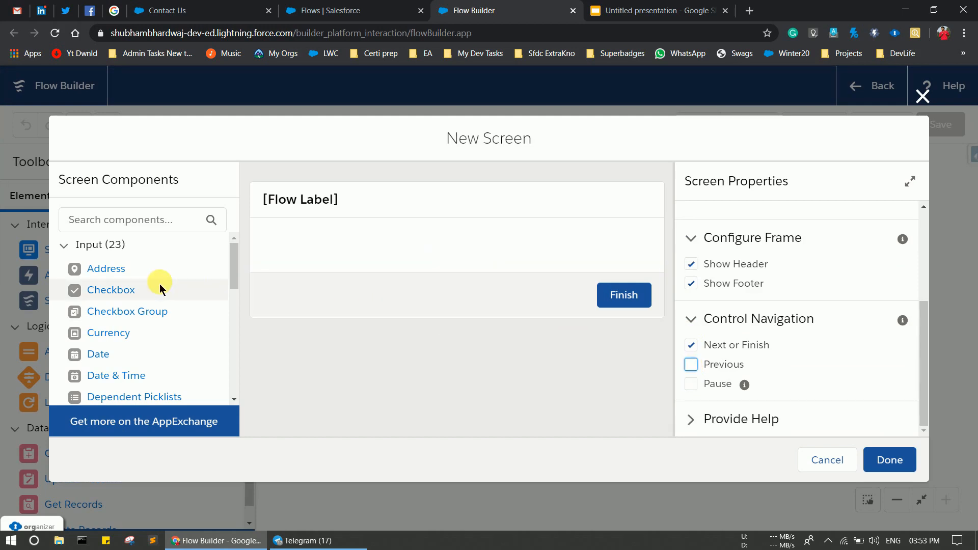
Add two Text input components to the Contact Form screen.
{"action": "left_click", "coordinate": [125, 223]}
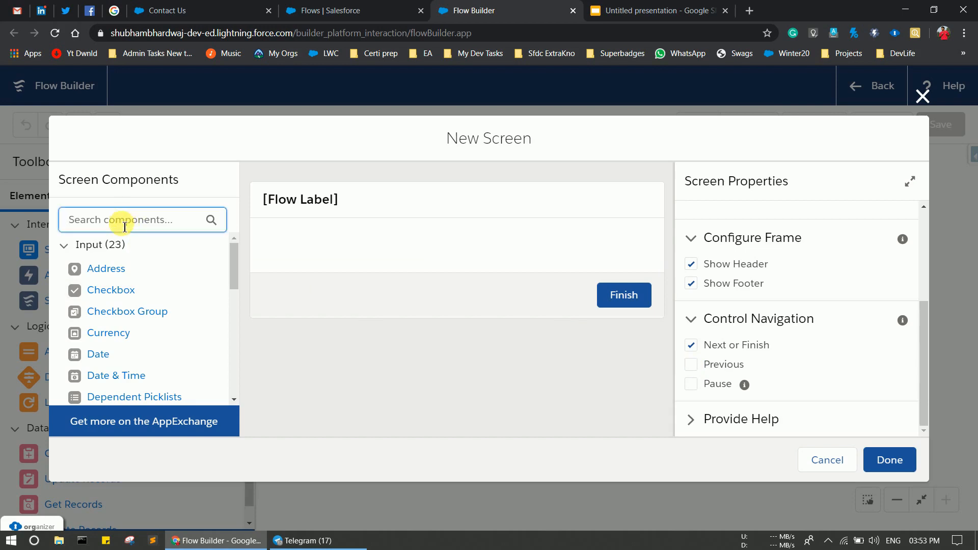
{"action": "type", "text": "Text"}
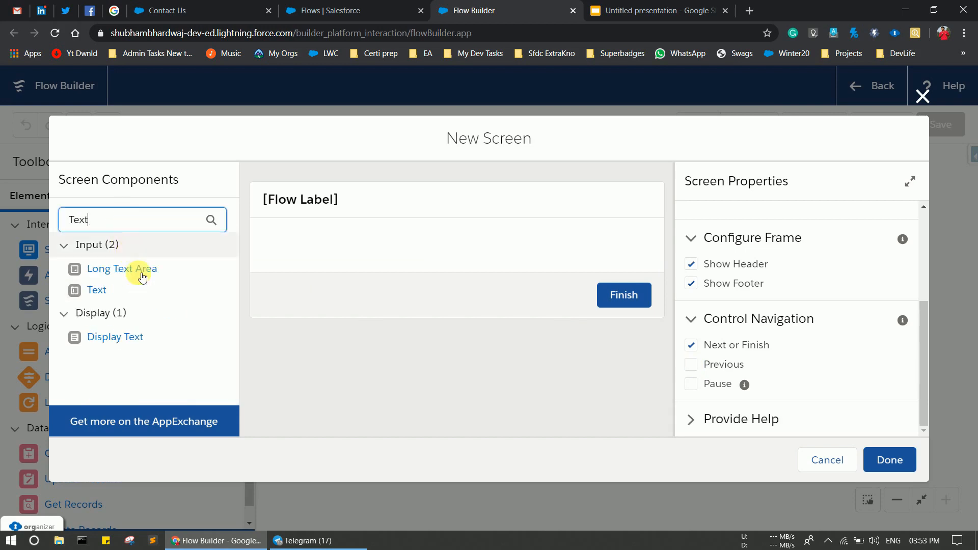
{"action": "left_click_drag", "start_coordinate": [105, 292], "coordinate": [302, 244]}
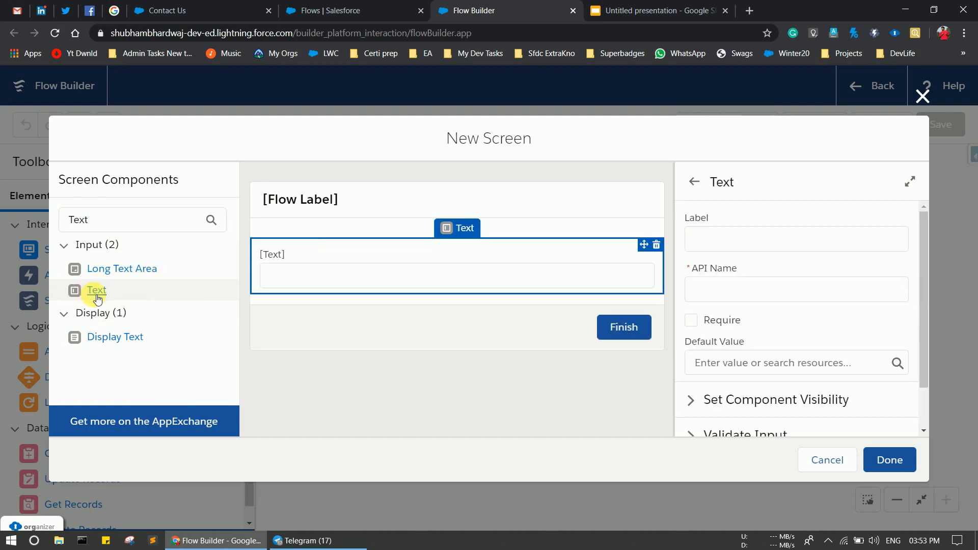
{"action": "left_click_drag", "start_coordinate": [94, 292], "coordinate": [276, 297]}
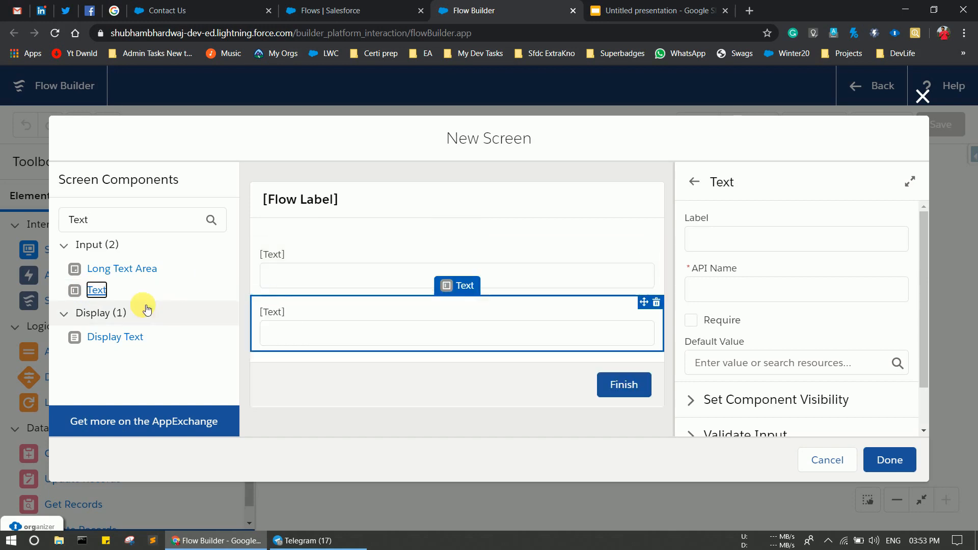
Add an Email field and a Phone field below the Text inputs.
{"action": "left_click", "coordinate": [111, 224]}
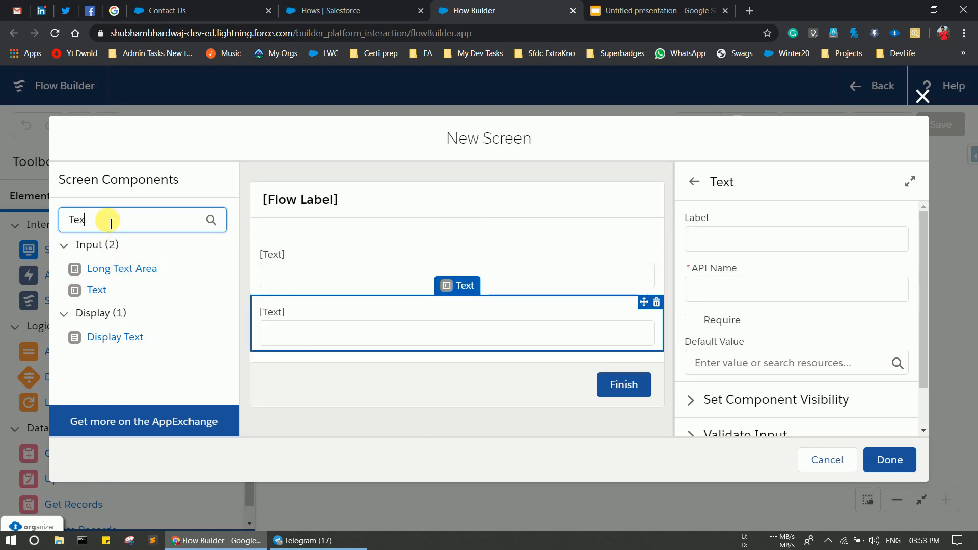
{"action": "key", "text": "BackSpace"}
{"action": "key", "text": "BackSpace"}
{"action": "key", "text": "BackSpace"}
{"action": "type", "text": "Email"}
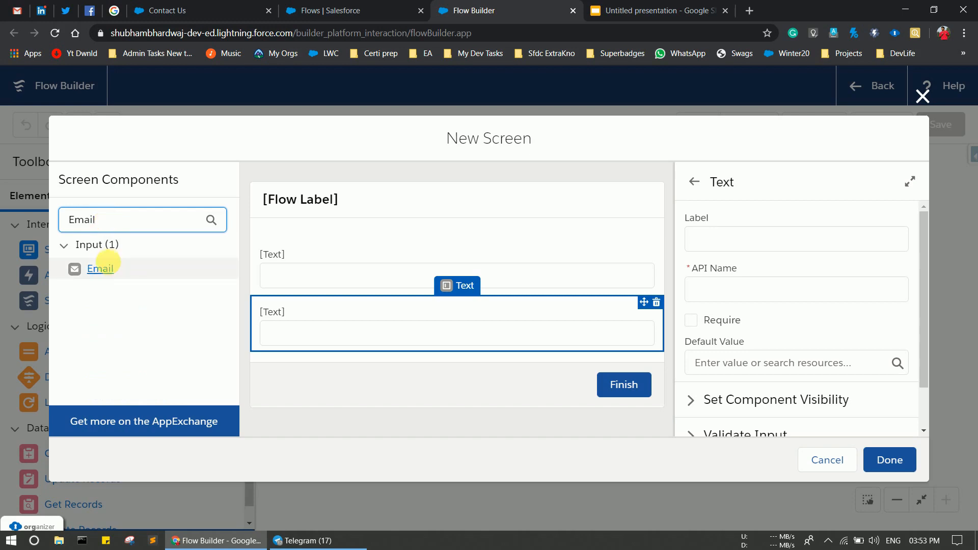
{"action": "left_click_drag", "start_coordinate": [100, 268], "coordinate": [273, 342]}
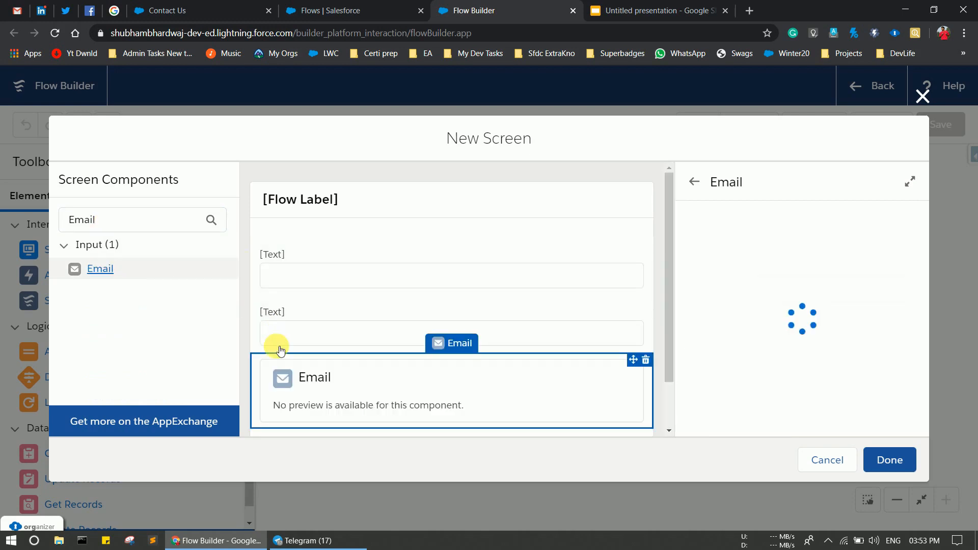
{"action": "left_click", "coordinate": [121, 229]}
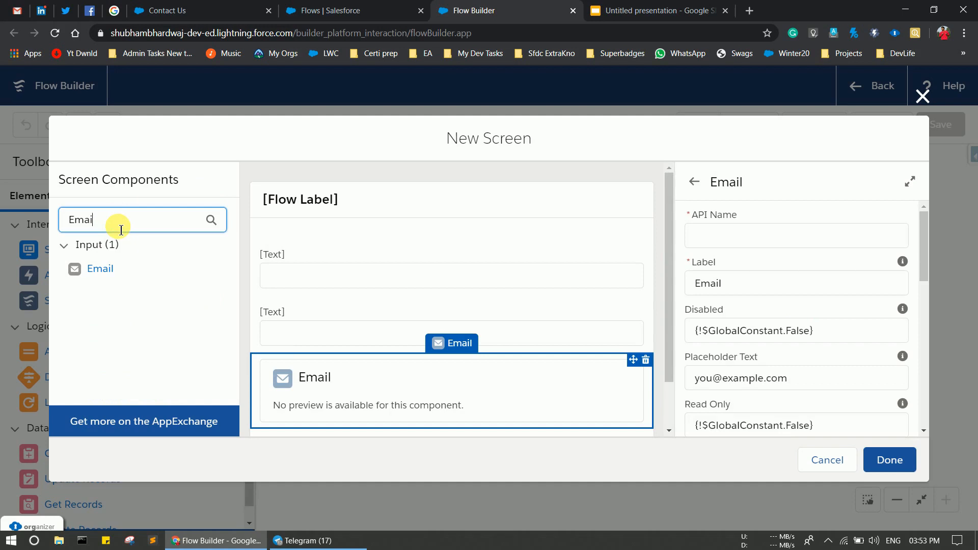
{"action": "key", "text": "BackSpace"}
{"action": "key", "text": "BackSpace"}
{"action": "key", "text": "BackSpace"}
{"action": "key", "text": "BackSpace"}
{"action": "key", "text": "BackSpace"}
{"action": "type", "text": "Phone"}
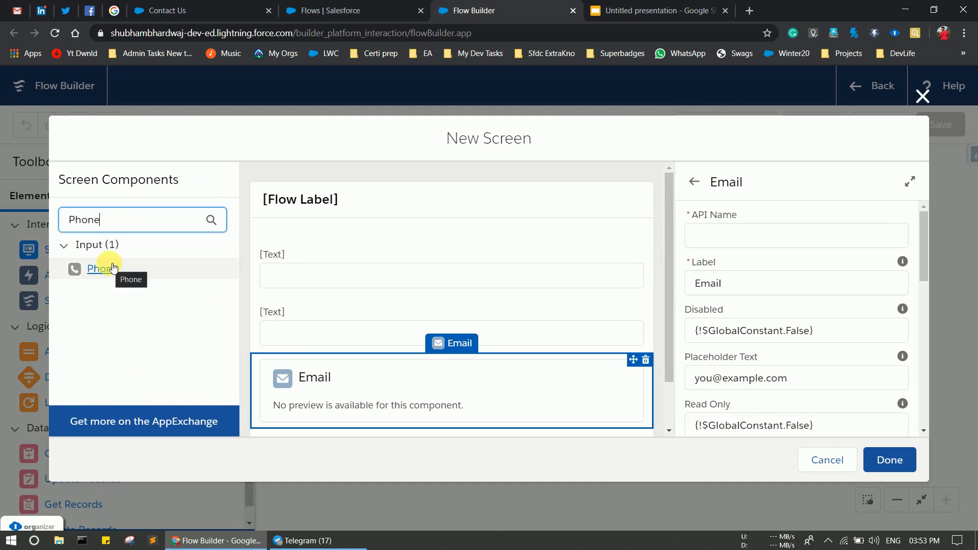
{"action": "left_click", "coordinate": [100, 273]}
{"action": "left_click_drag", "start_coordinate": [100, 273], "coordinate": [312, 409]}
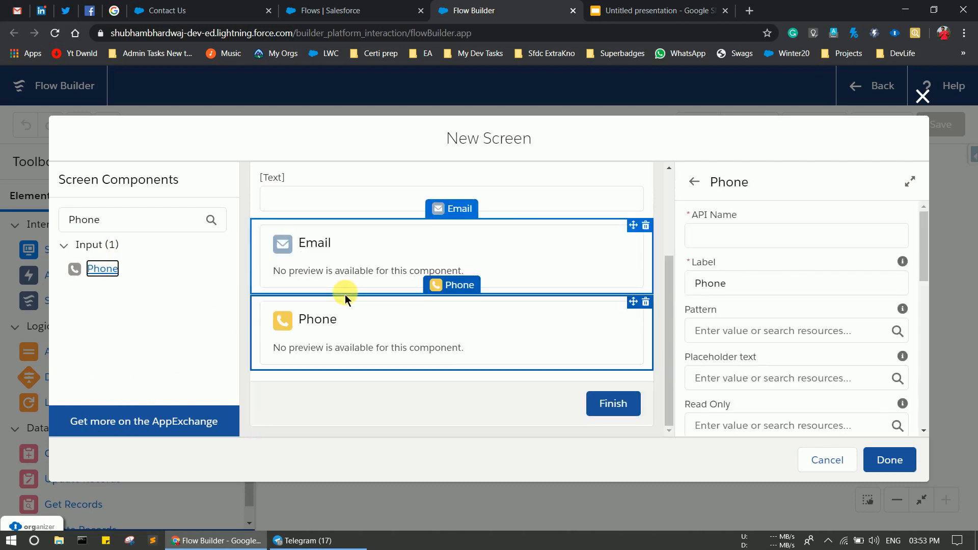
Add a Checkbox component below the Phone field.
{"action": "left_click", "coordinate": [124, 230]}
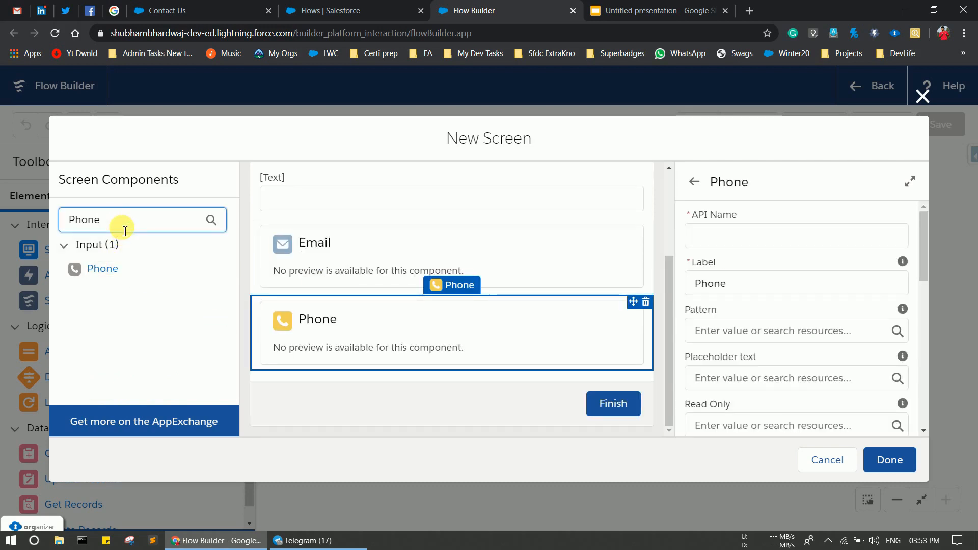
{"action": "key", "text": "BackSpace"}
{"action": "key", "text": "BackSpace"}
{"action": "key", "text": "BackSpace"}
{"action": "key", "text": "BackSpace"}
{"action": "key", "text": "BackSpace"}
{"action": "type", "text": "check"}
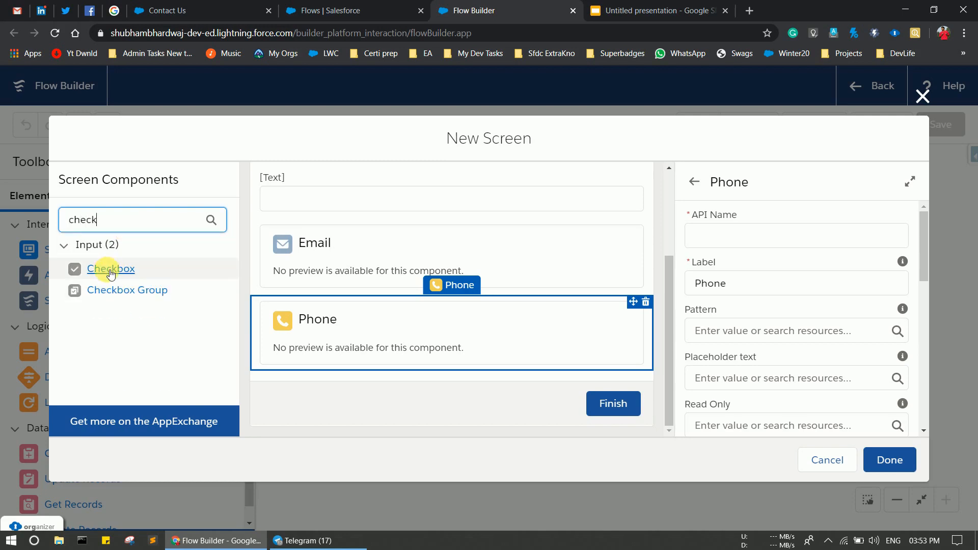
{"action": "left_click_drag", "start_coordinate": [107, 269], "coordinate": [293, 373]}
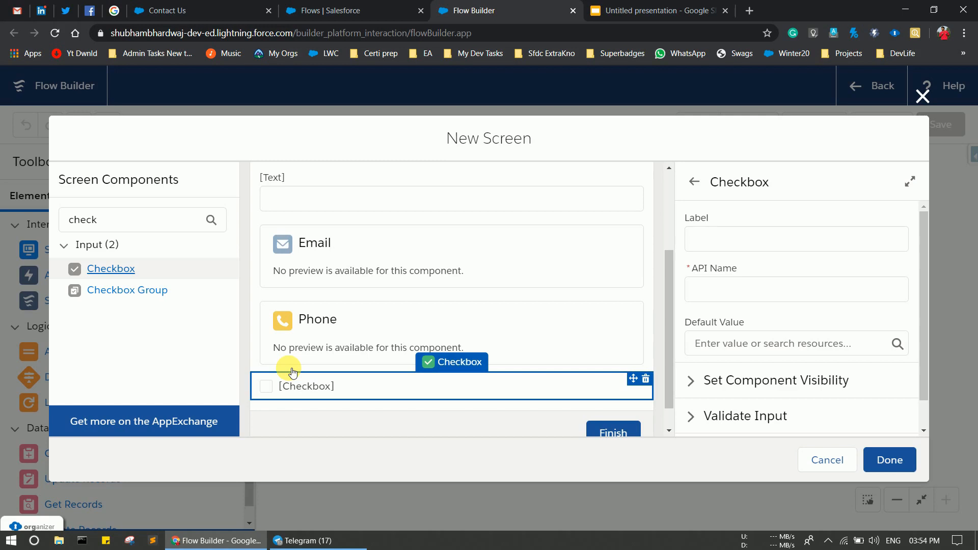
{"action": "left_click", "coordinate": [432, 240]}
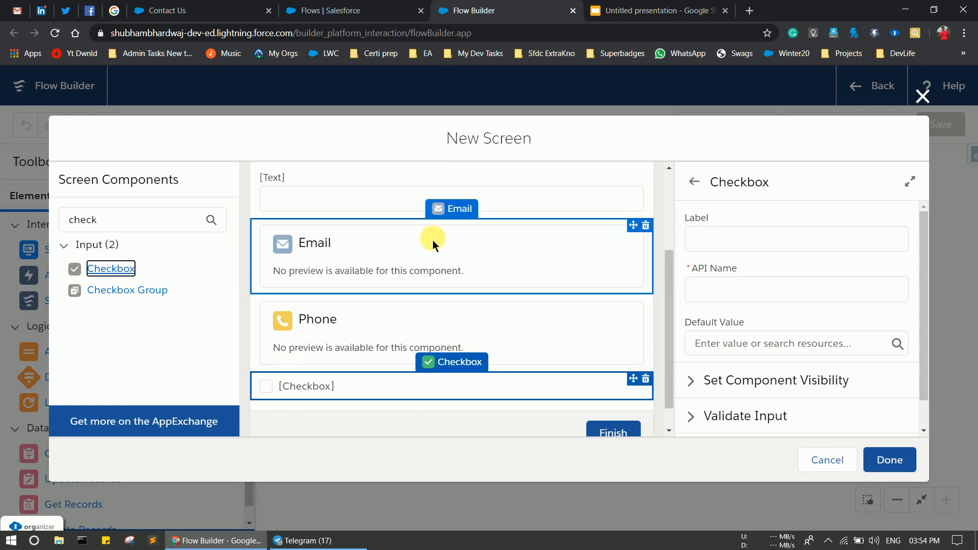
{"action": "scroll", "coordinate": [374, 226], "scroll_direction": "up", "scroll_amount": 3}
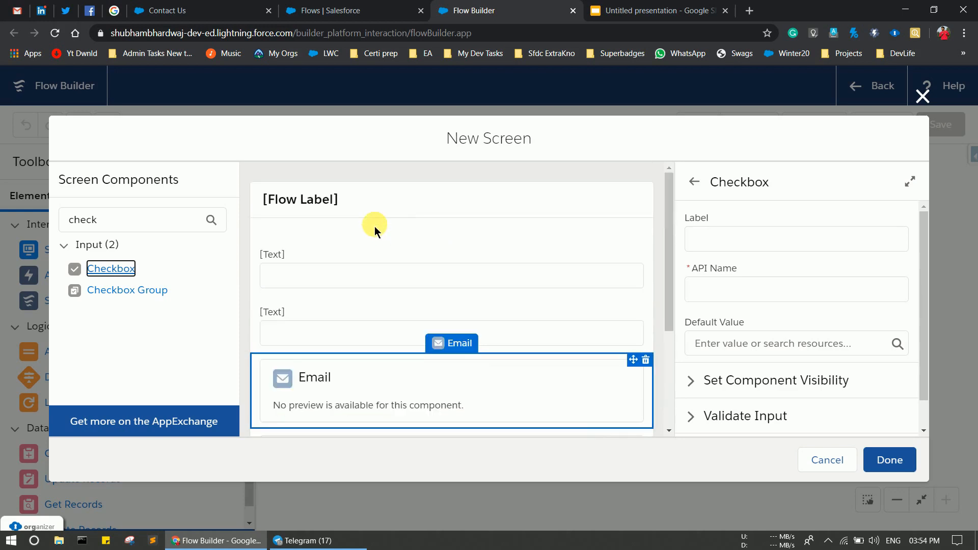
Label the first Text input First Name with API name First_Name.
{"action": "left_click", "coordinate": [295, 269]}
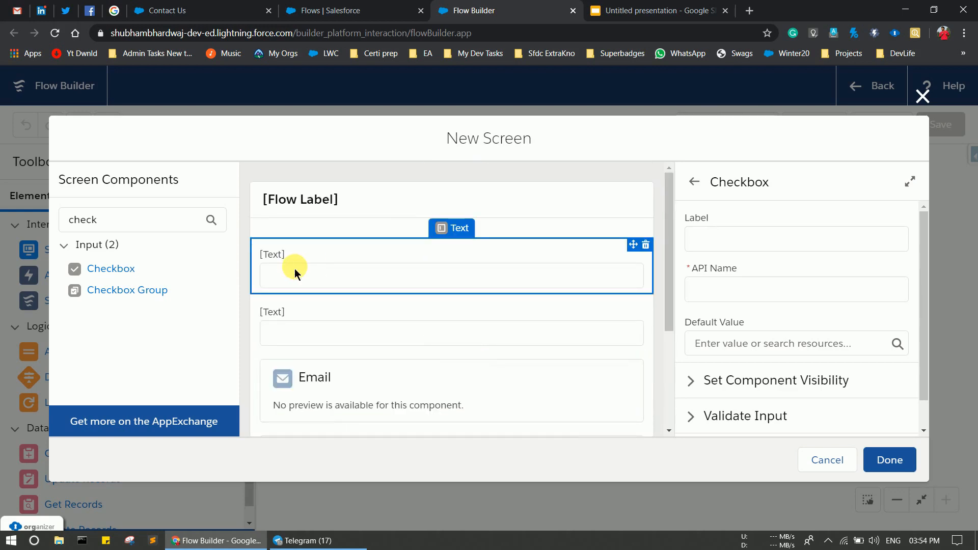
{"action": "left_click", "coordinate": [717, 245]}
{"action": "type", "text": "First n"}
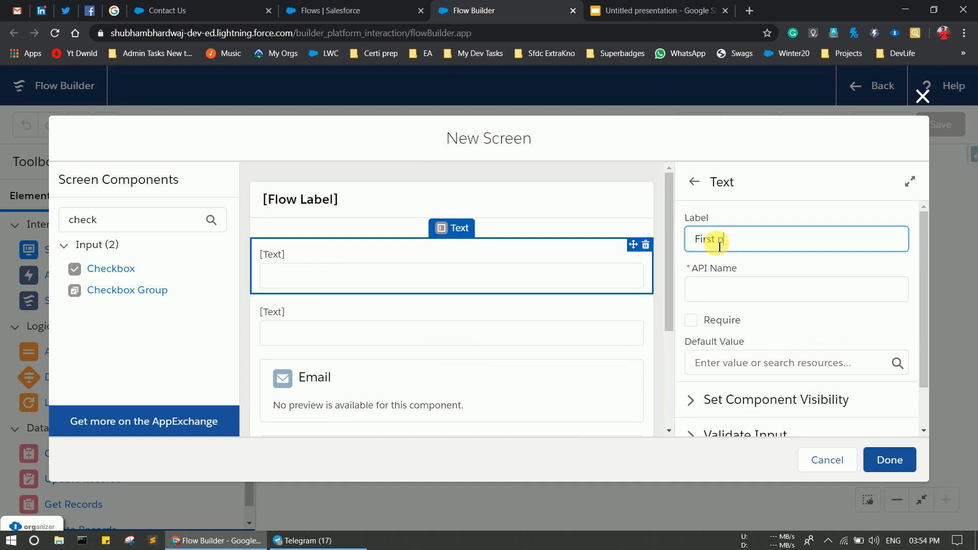
{"action": "key", "text": "BackSpace"}
{"action": "type", "text": "Name"}
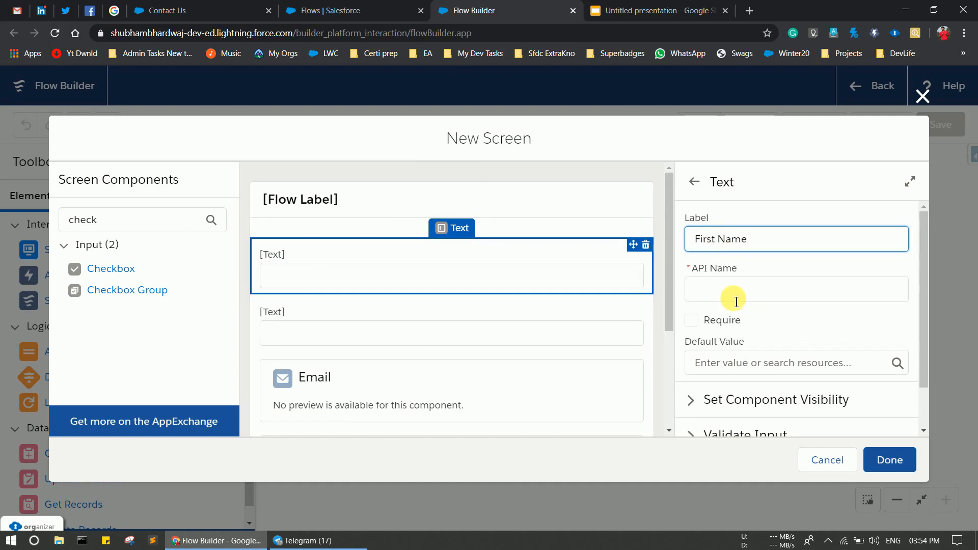
{"action": "left_click", "coordinate": [736, 300]}
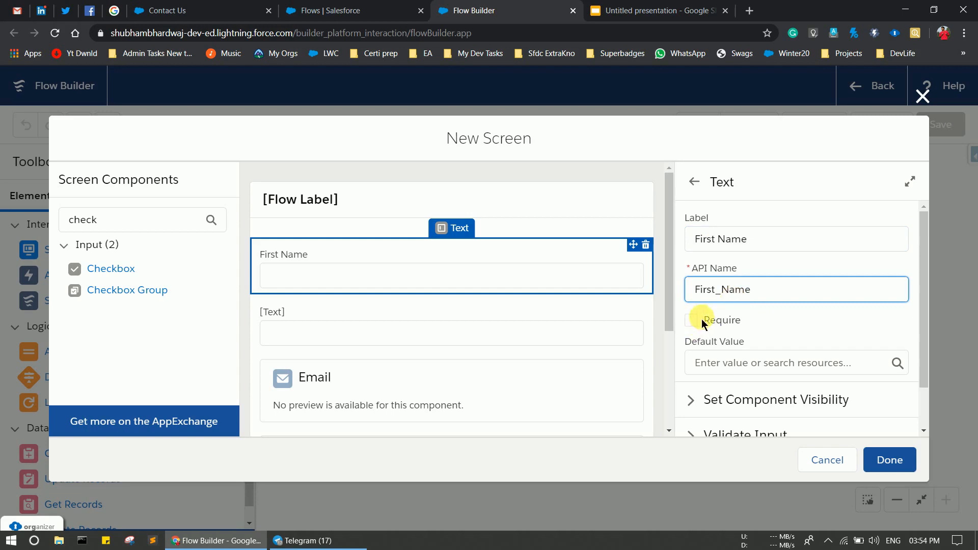
{"action": "scroll", "coordinate": [758, 316], "scroll_direction": "down", "scroll_amount": 1}
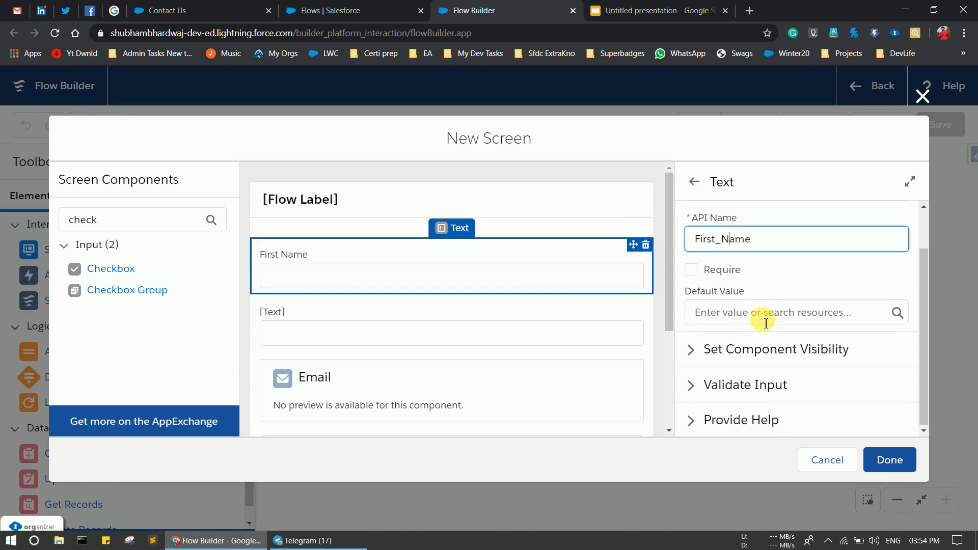
Label the second Text input Last Name (Last_Name) and make it required.
{"action": "left_click", "coordinate": [356, 319]}
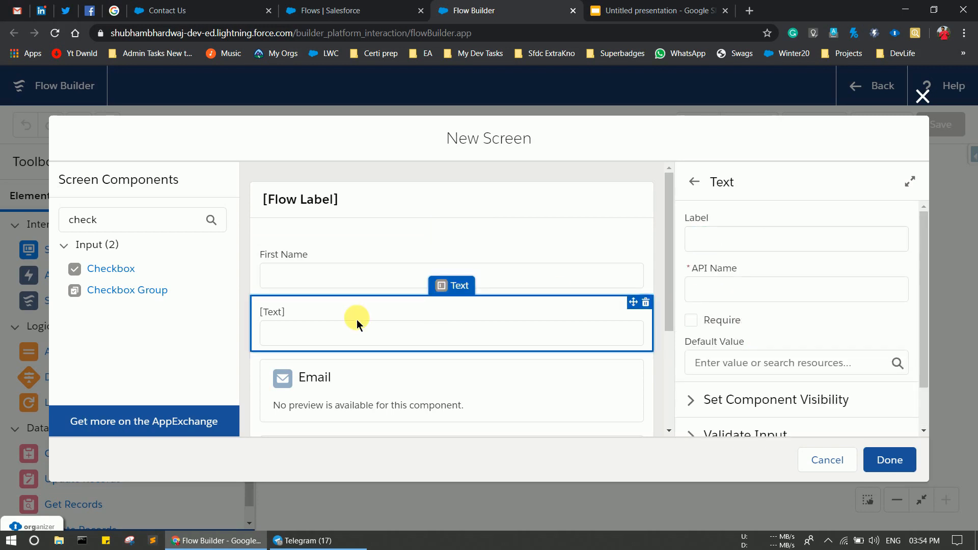
{"action": "left_click", "coordinate": [703, 239]}
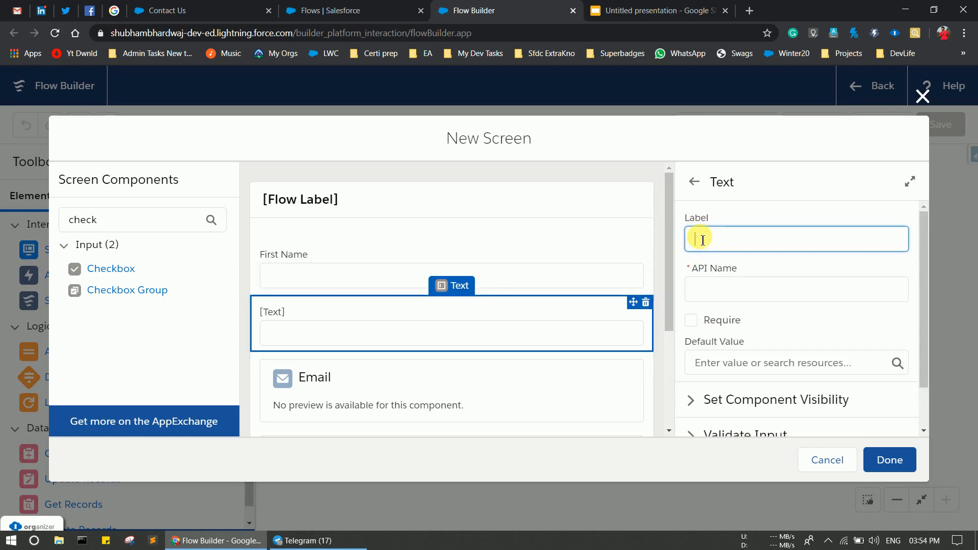
{"action": "type", "text": "Last Name"}
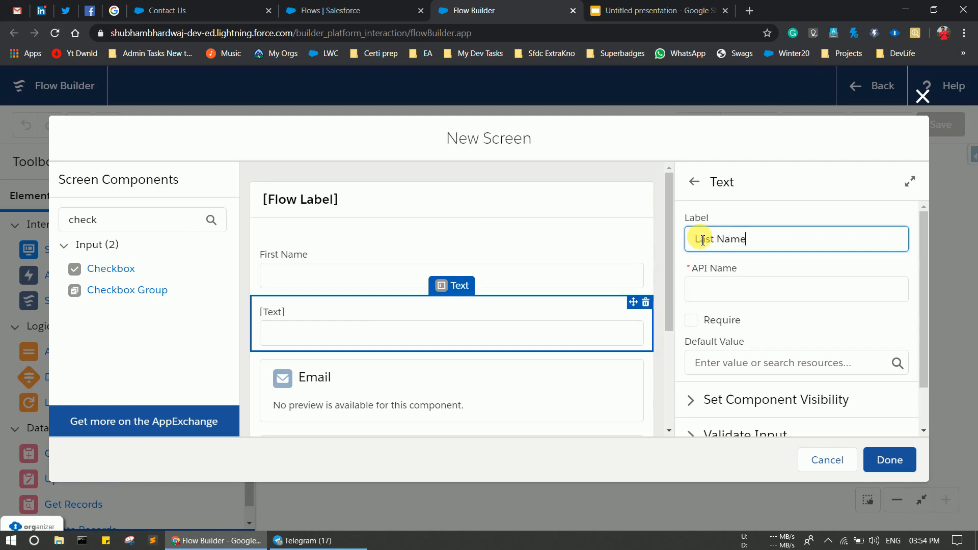
{"action": "left_click", "coordinate": [707, 288]}
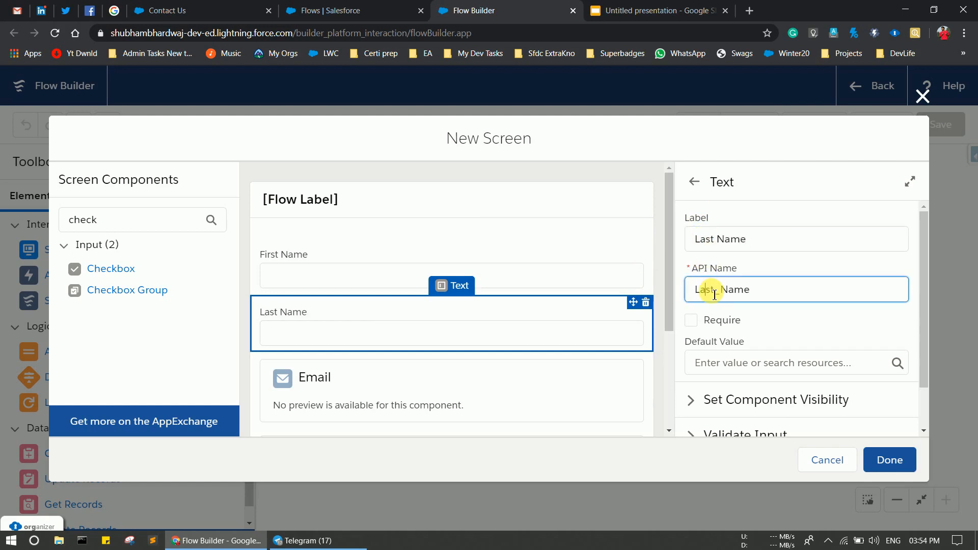
{"action": "left_click", "coordinate": [691, 321]}
{"action": "scroll", "coordinate": [790, 323], "scroll_direction": "down", "scroll_amount": 1}
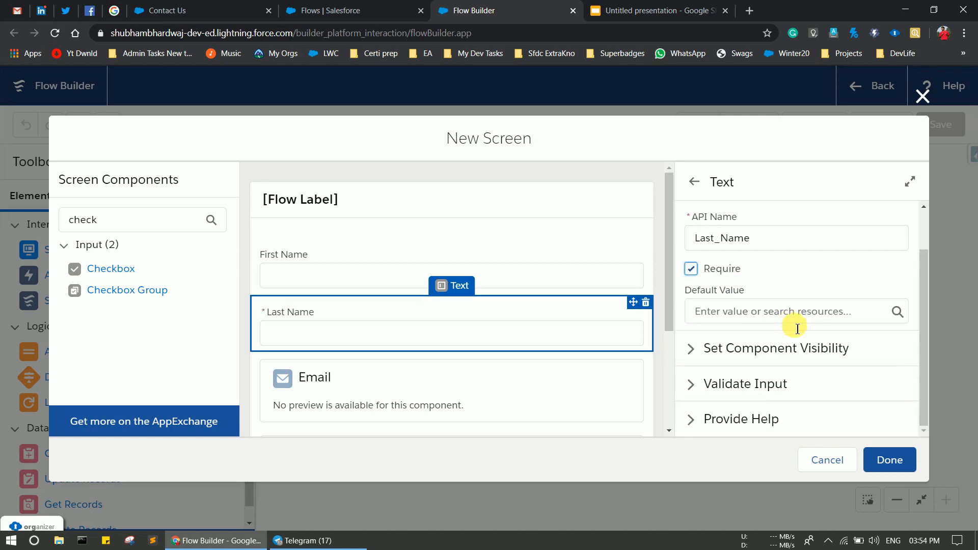
{"action": "left_click", "coordinate": [395, 377]}
{"action": "scroll", "coordinate": [396, 377], "scroll_direction": "down", "scroll_amount": 3}
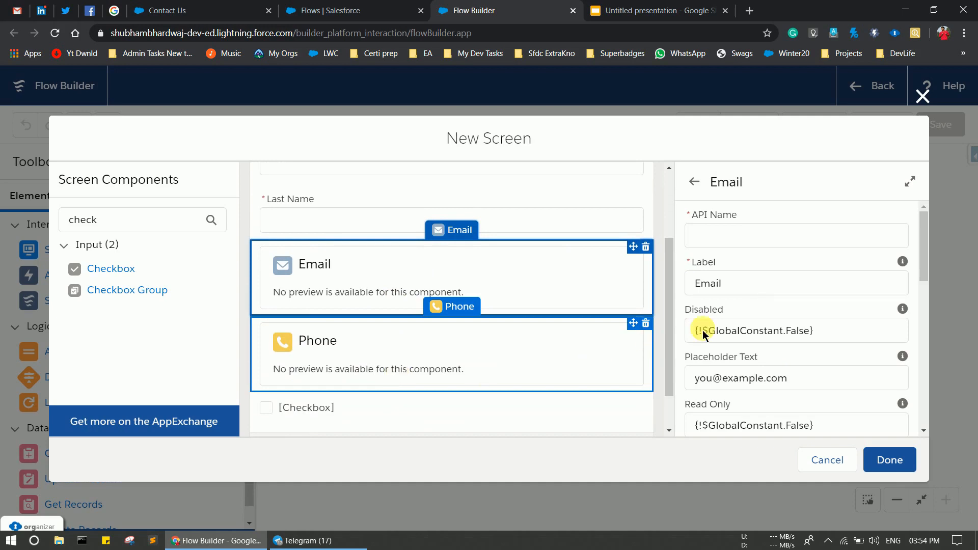
Give the Email component API name conEmail and set Required to {!$GlobalConstant.True}.
{"action": "left_click", "coordinate": [787, 239]}
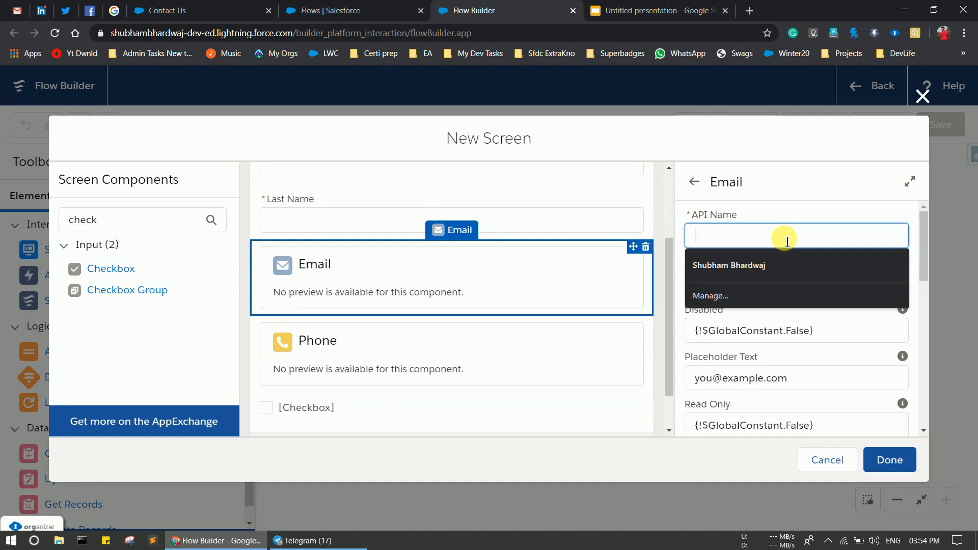
{"action": "type", "text": "conEmail"}
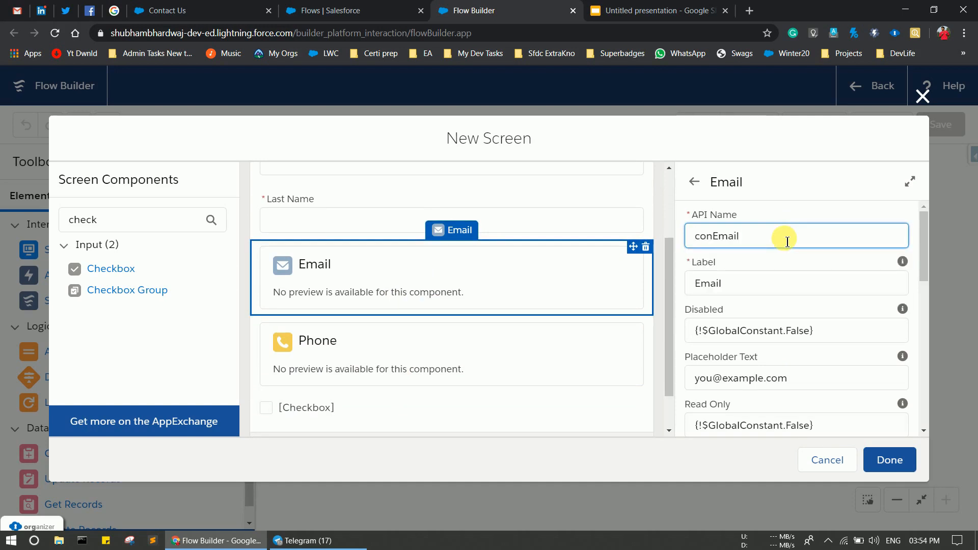
{"action": "scroll", "coordinate": [790, 287], "scroll_direction": "down", "scroll_amount": 4}
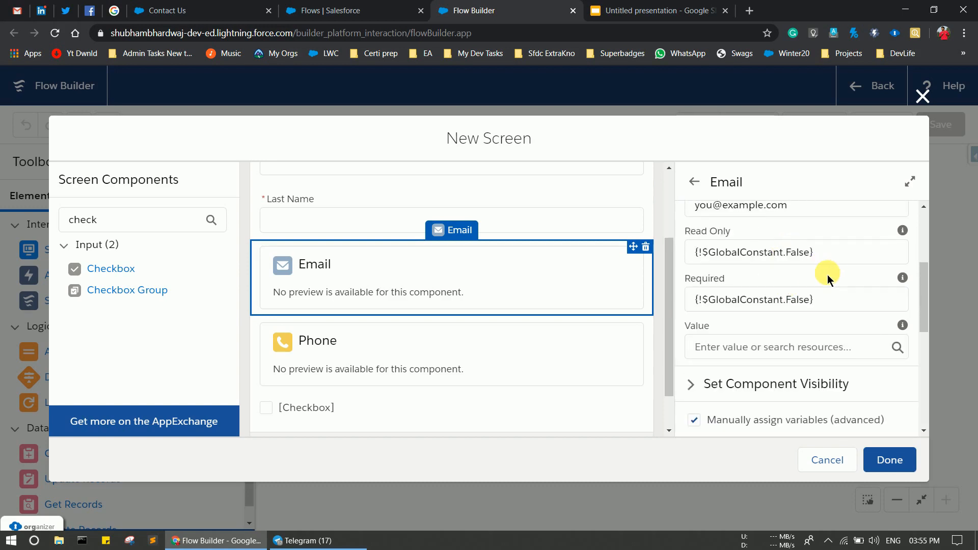
{"action": "left_click", "coordinate": [787, 303]}
{"action": "double_click", "coordinate": [799, 311]}
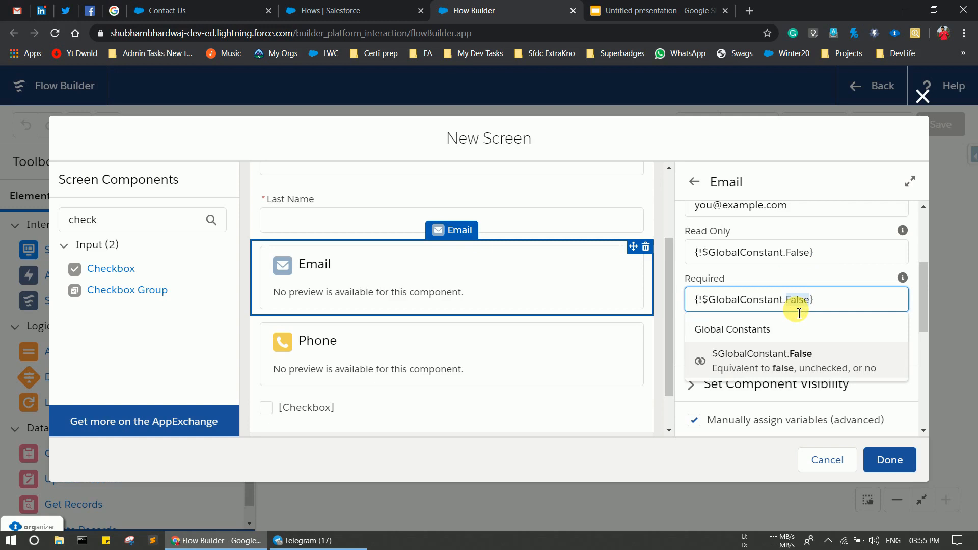
{"action": "type", "text": "True"}
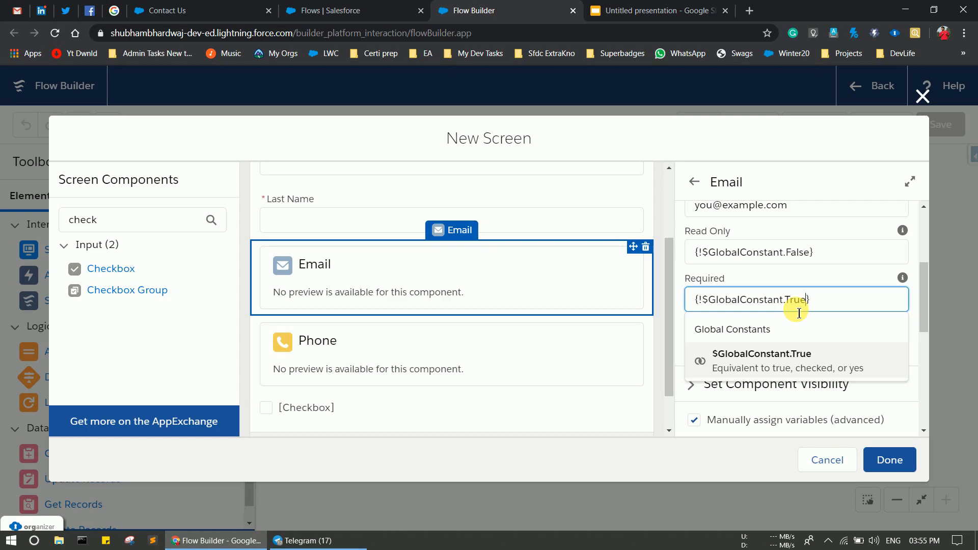
{"action": "scroll", "coordinate": [799, 313], "scroll_direction": "down", "scroll_amount": 4}
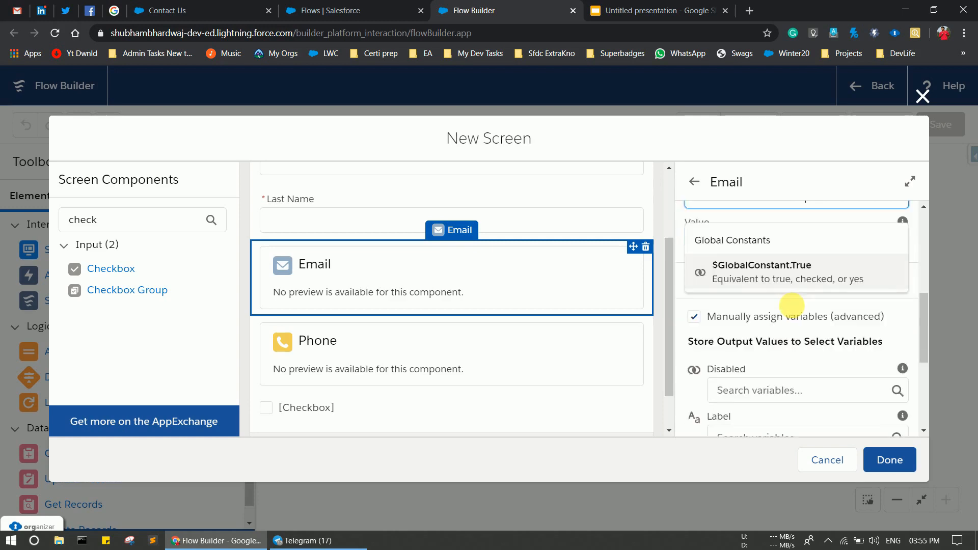
{"action": "triple_click", "coordinate": [852, 236]}
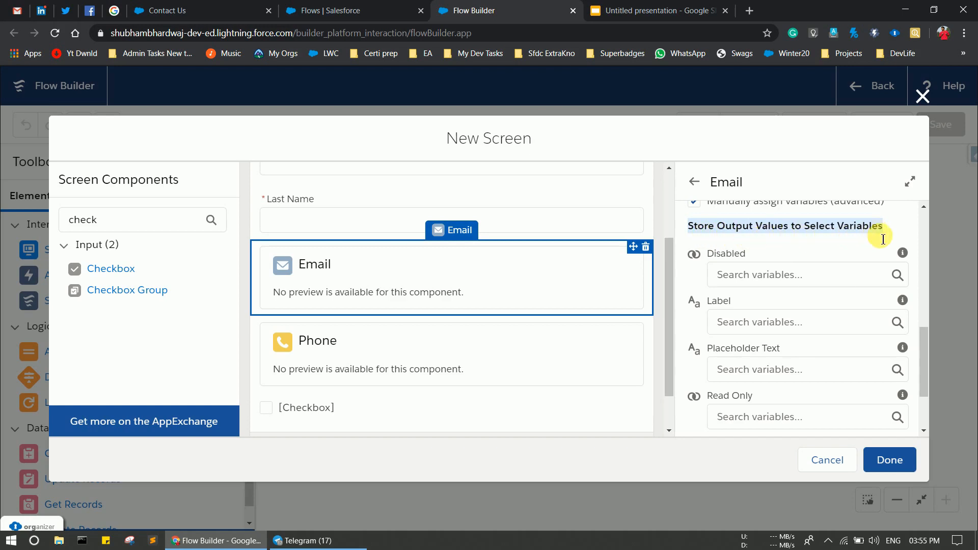
{"action": "scroll", "coordinate": [882, 239], "scroll_direction": "down", "scroll_amount": 2}
Store the Email output Value in a new Text variable named conEmailOp.
{"action": "left_click", "coordinate": [738, 414]}
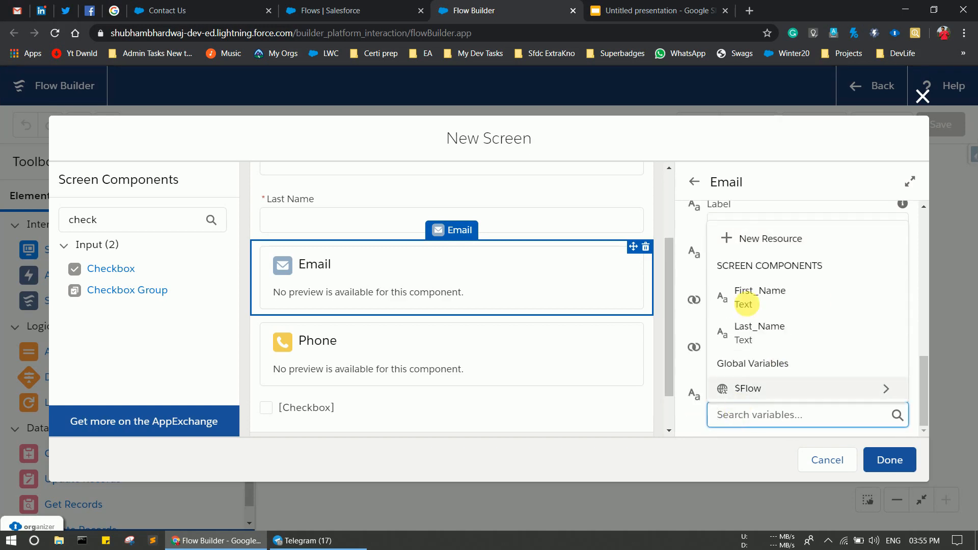
{"action": "left_click", "coordinate": [737, 238]}
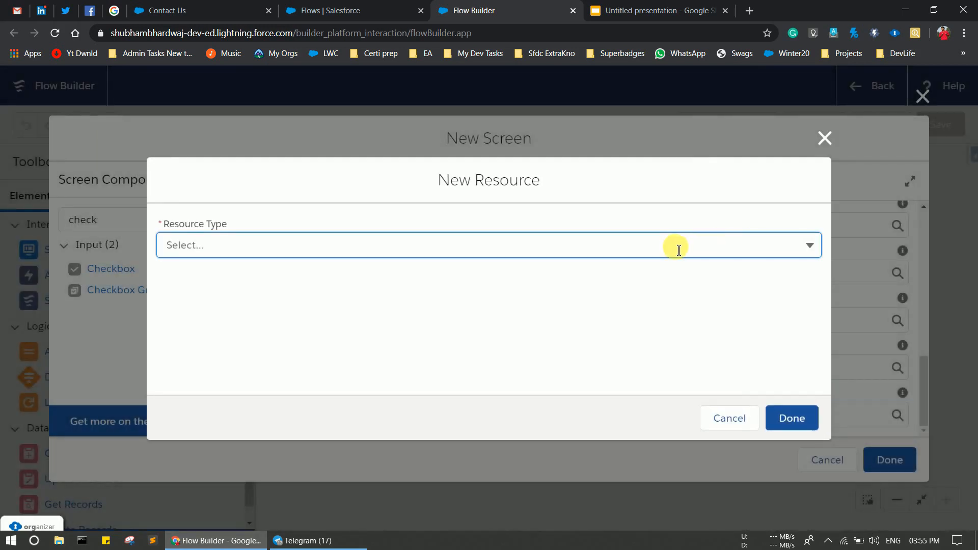
{"action": "left_click", "coordinate": [678, 249]}
{"action": "left_click", "coordinate": [542, 271]}
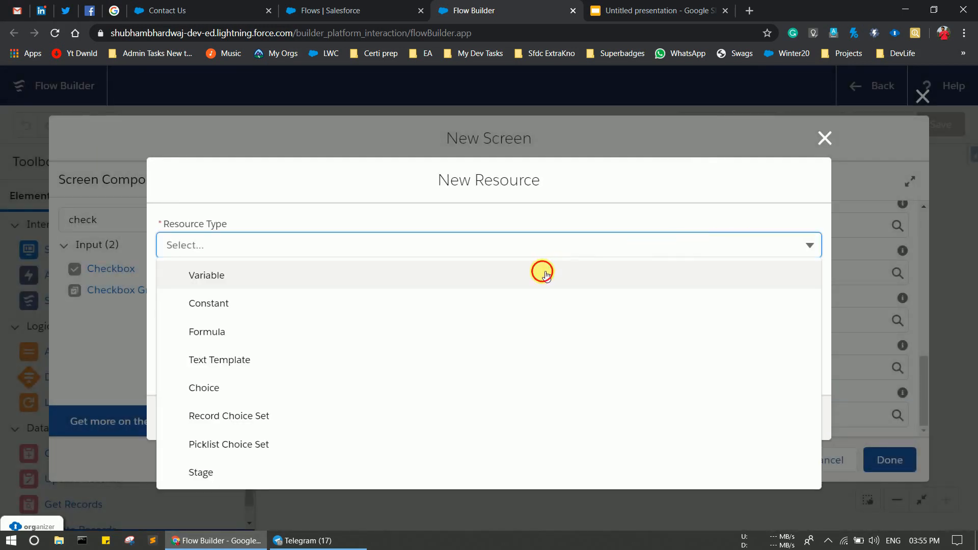
{"action": "left_click", "coordinate": [344, 291]}
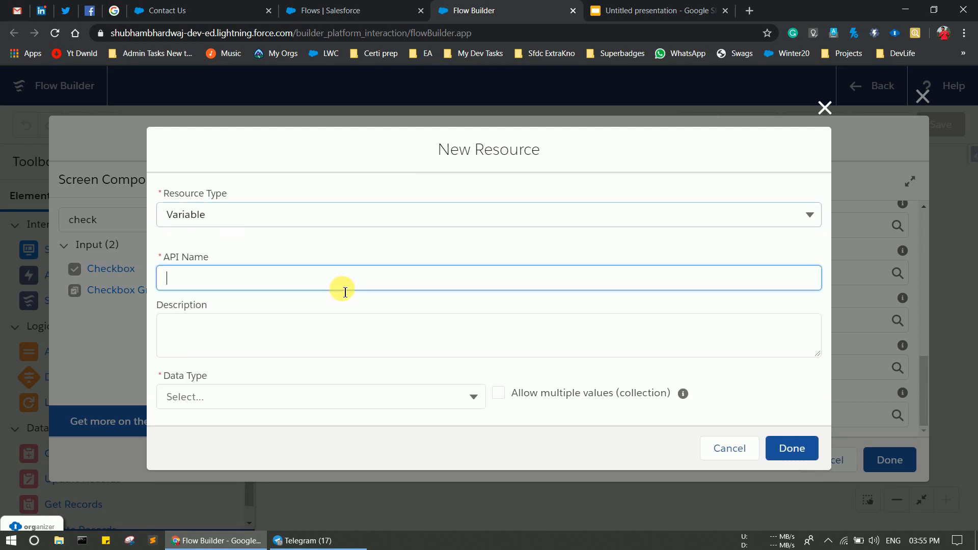
{"action": "type", "text": "conE"}
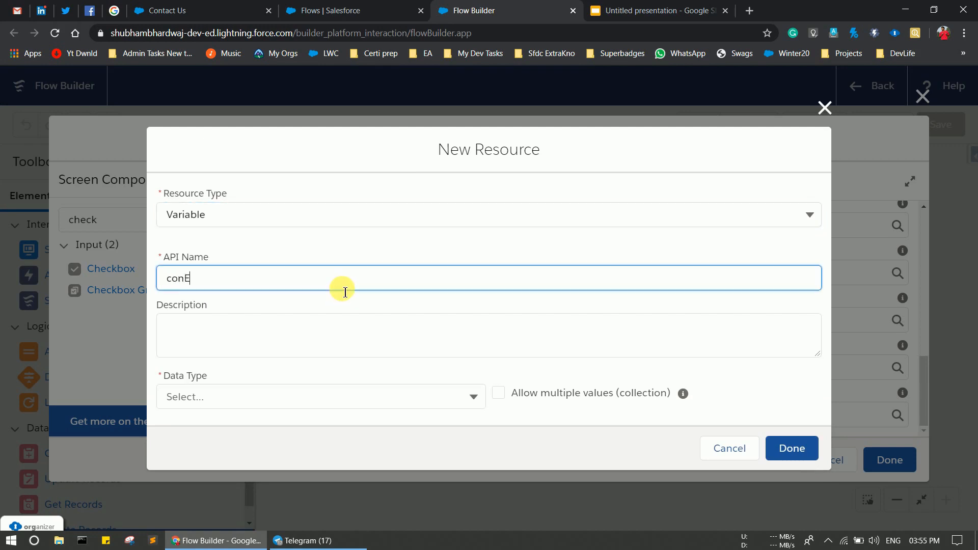
{"action": "type", "text": "mailOp"}
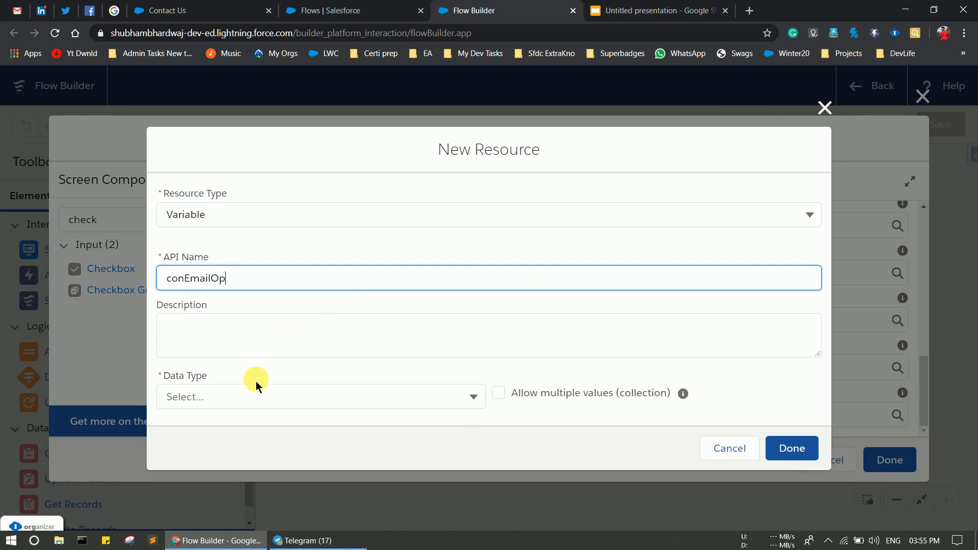
{"action": "left_click", "coordinate": [236, 398]}
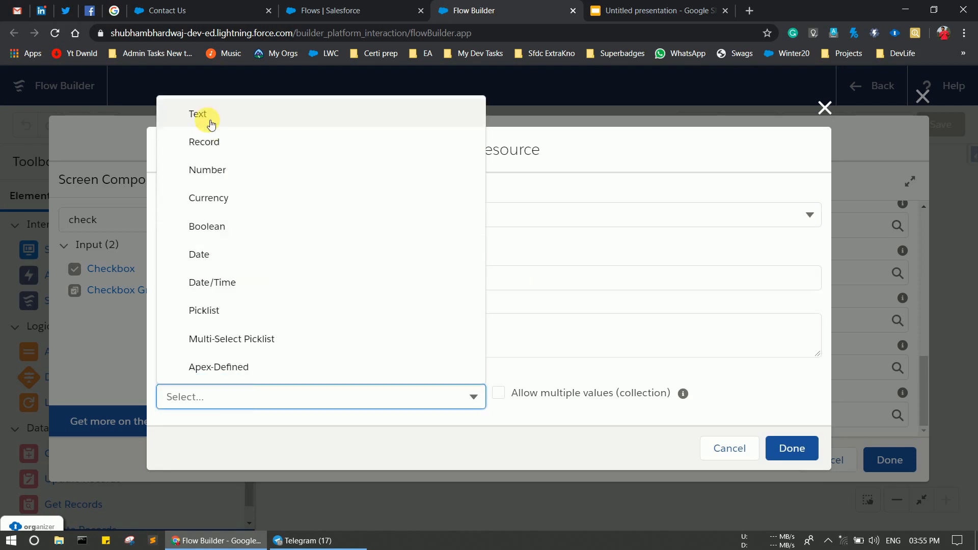
{"action": "left_click", "coordinate": [211, 124]}
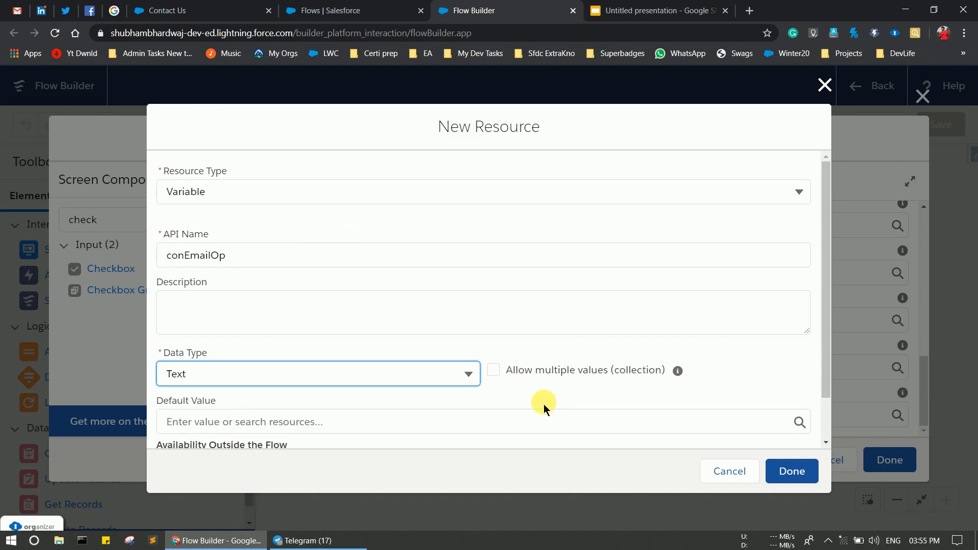
{"action": "scroll", "coordinate": [543, 404], "scroll_direction": "down", "scroll_amount": 1}
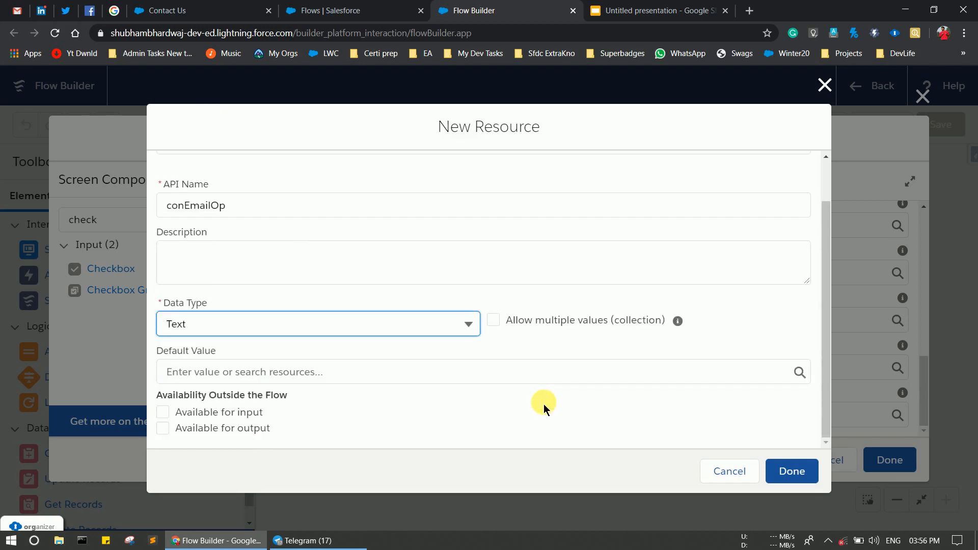
{"action": "left_click", "coordinate": [784, 469]}
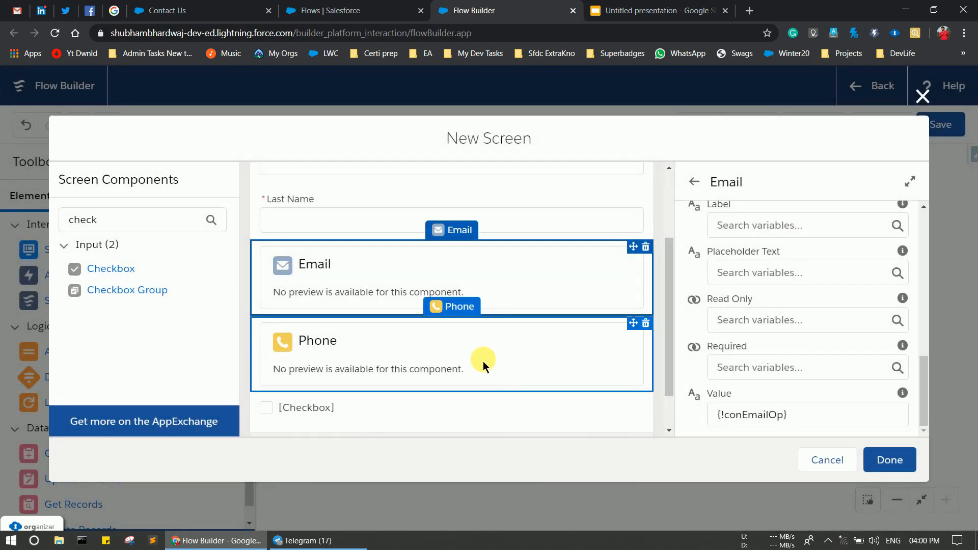
Set the Phone component's API name to conMobile.
{"action": "left_click", "coordinate": [483, 361]}
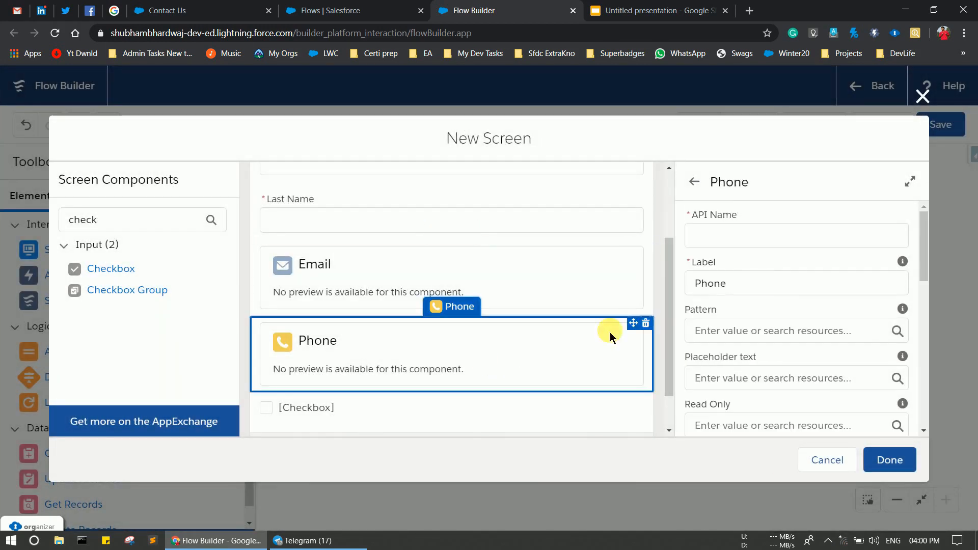
{"action": "left_click", "coordinate": [717, 238]}
{"action": "type", "text": "con"}
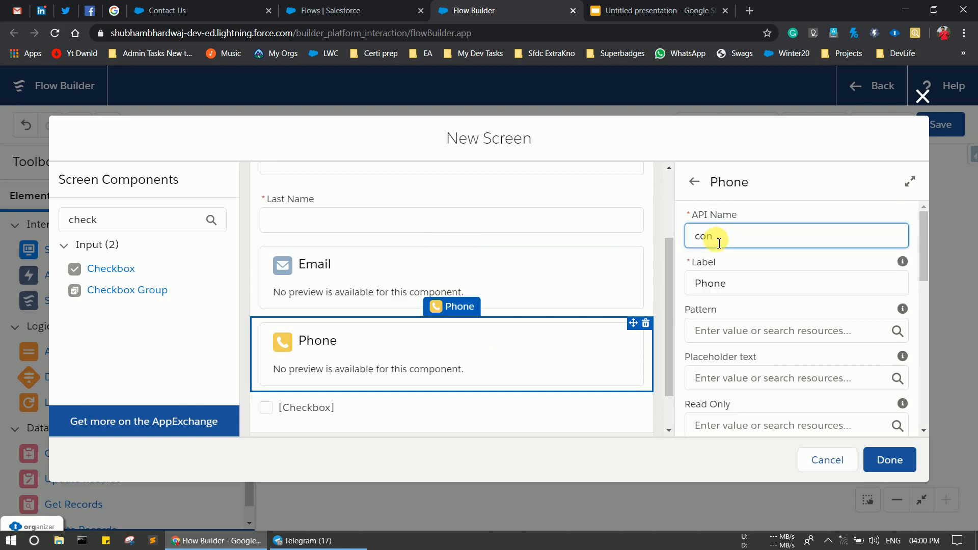
{"action": "type", "text": "Mobile"}
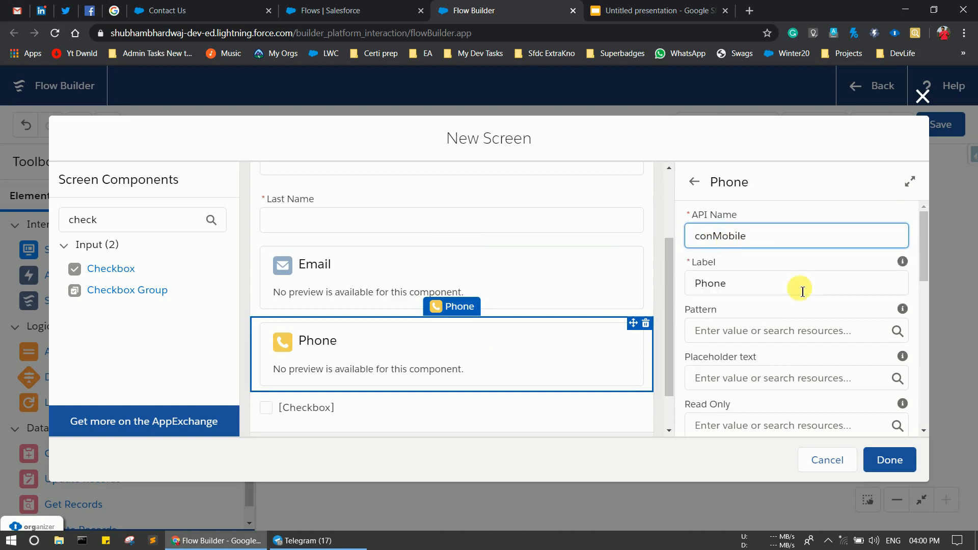
{"action": "scroll", "coordinate": [802, 290], "scroll_direction": "down", "scroll_amount": 10}
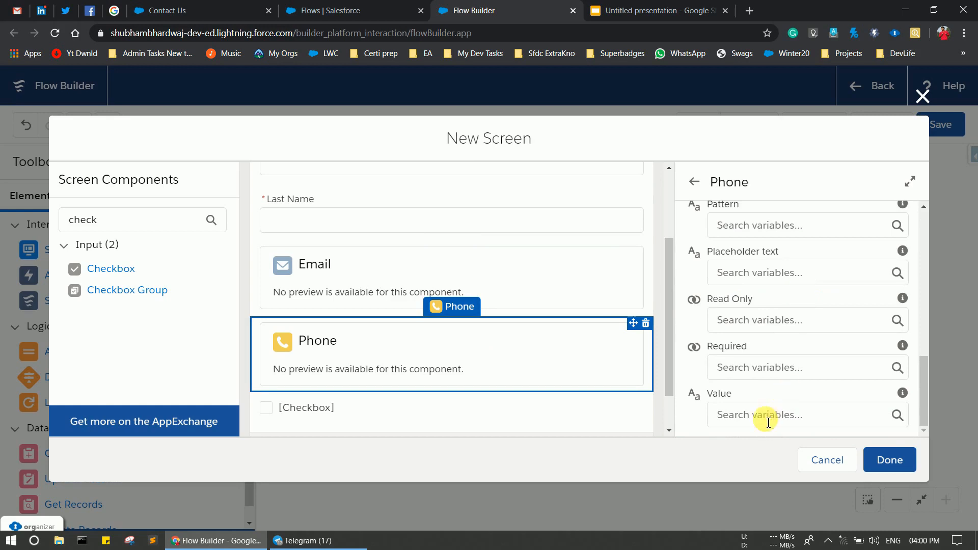
Store the Phone Value in a new Text variable named conMobileOp.
{"action": "left_click", "coordinate": [759, 418]}
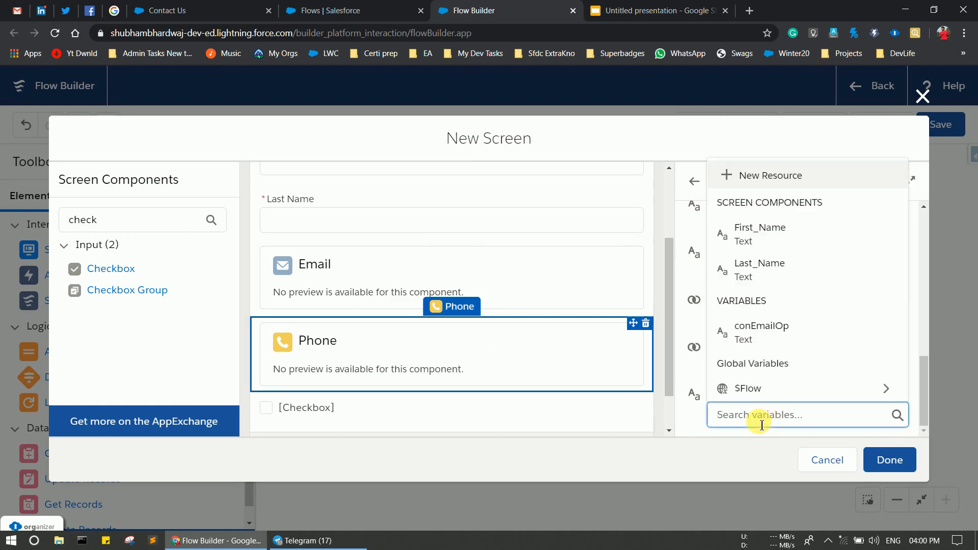
{"action": "left_click", "coordinate": [769, 176]}
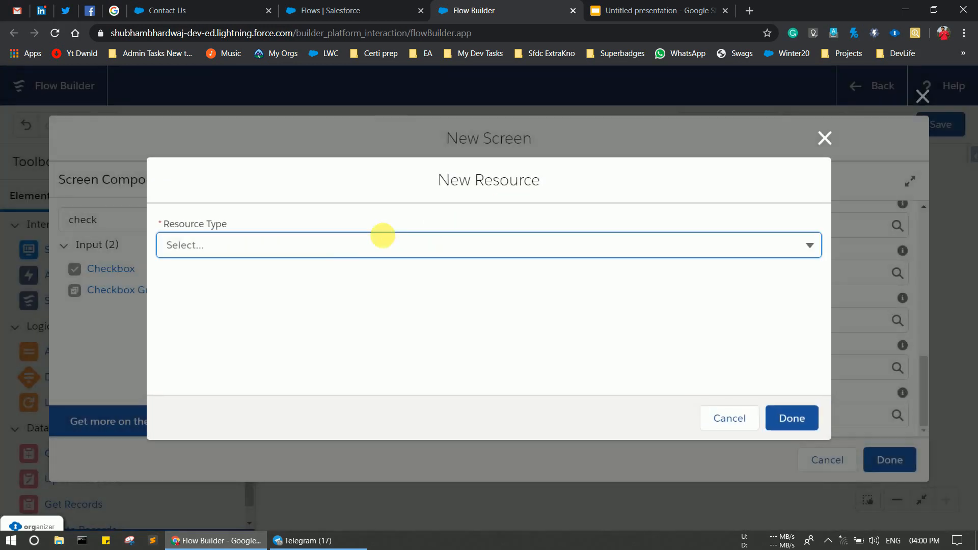
{"action": "left_click", "coordinate": [339, 249]}
{"action": "left_click", "coordinate": [253, 280]}
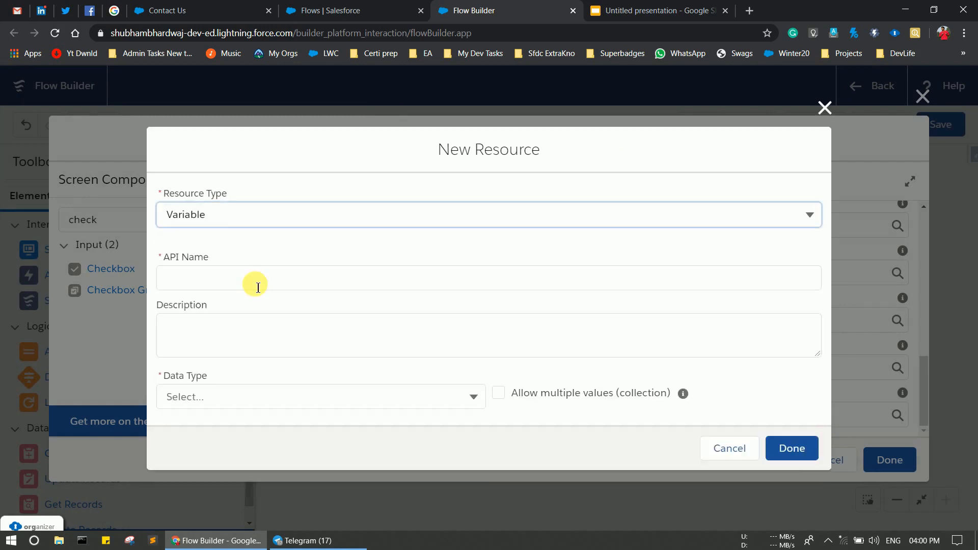
{"action": "left_click", "coordinate": [205, 286]}
{"action": "type", "text": "c"}
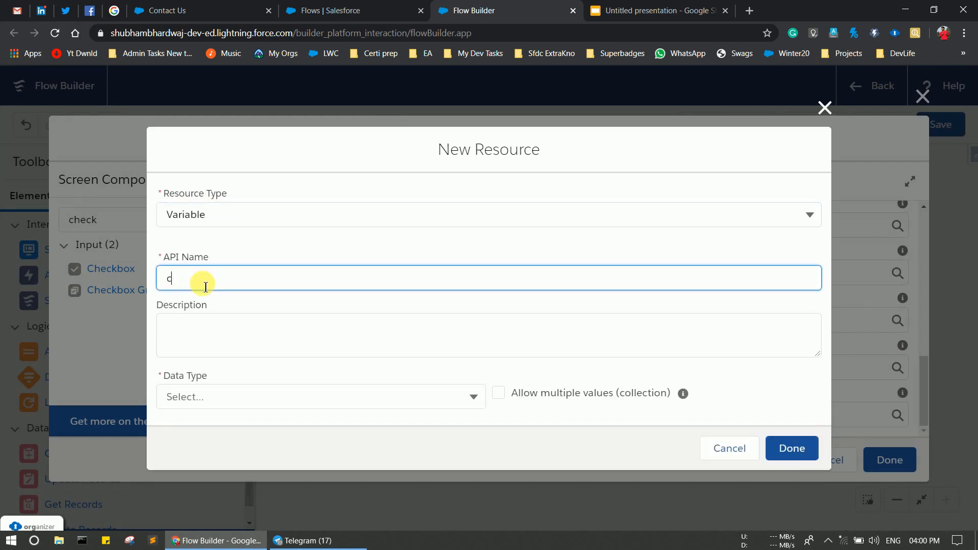
{"action": "type", "text": "onMobileOp"}
{"action": "left_click", "coordinate": [218, 397]}
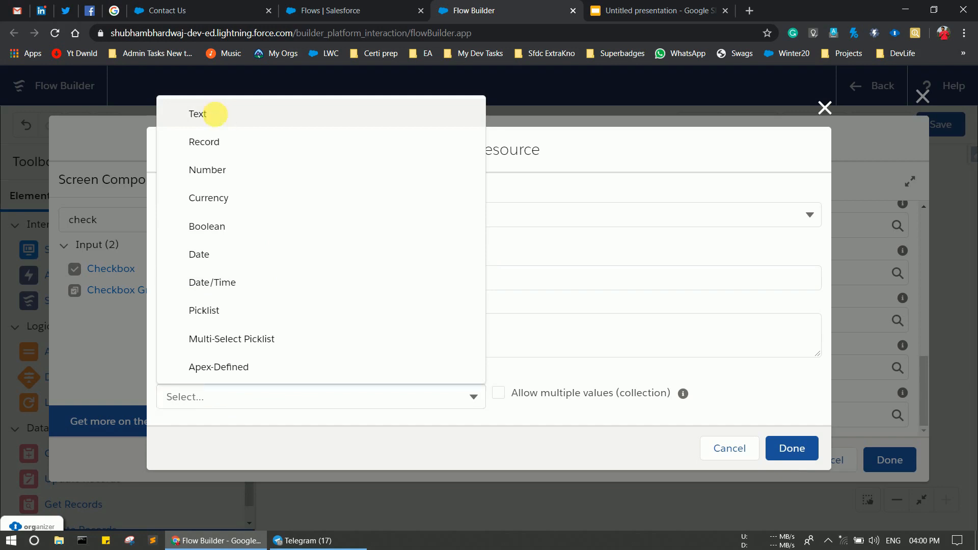
{"action": "left_click", "coordinate": [212, 114]}
{"action": "scroll", "coordinate": [703, 418], "scroll_direction": "down", "scroll_amount": 2}
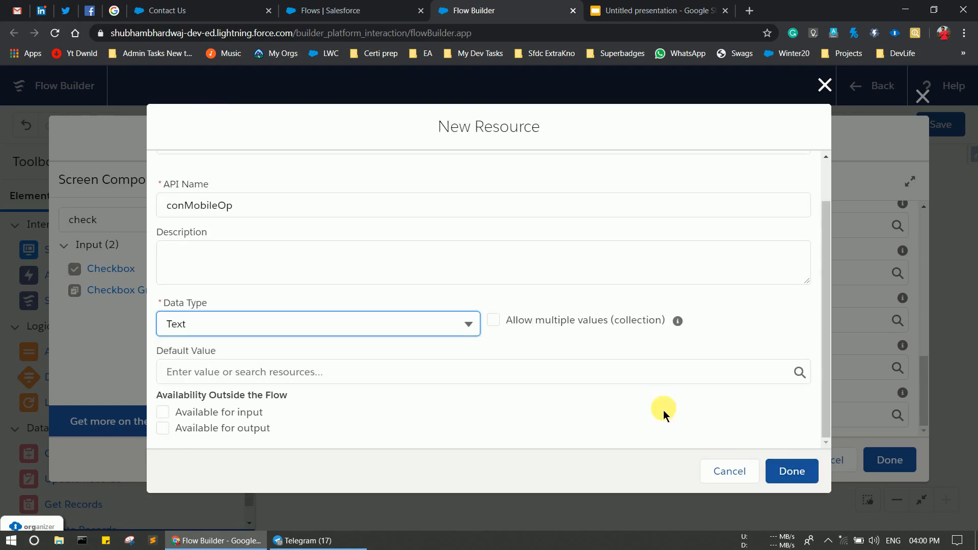
{"action": "left_click", "coordinate": [810, 473]}
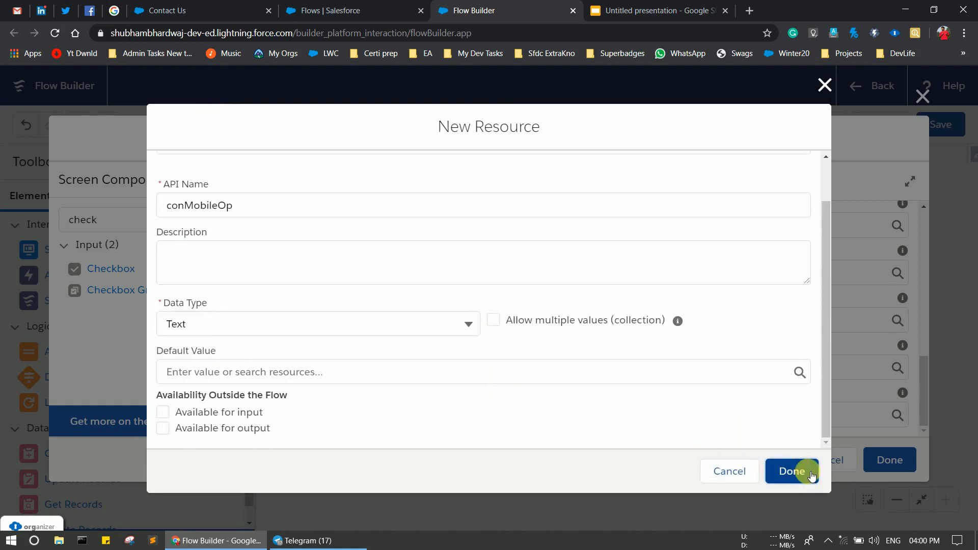
{"action": "scroll", "coordinate": [459, 323], "scroll_direction": "down", "scroll_amount": 1}
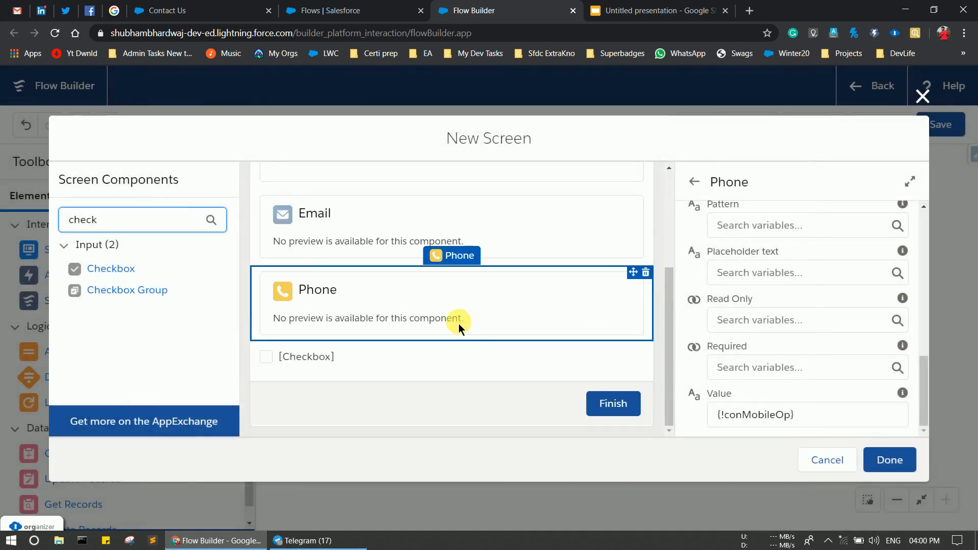
Label the checkbox 'Attachments?' with API name Attachments and close the screen editor.
{"action": "left_click", "coordinate": [299, 355]}
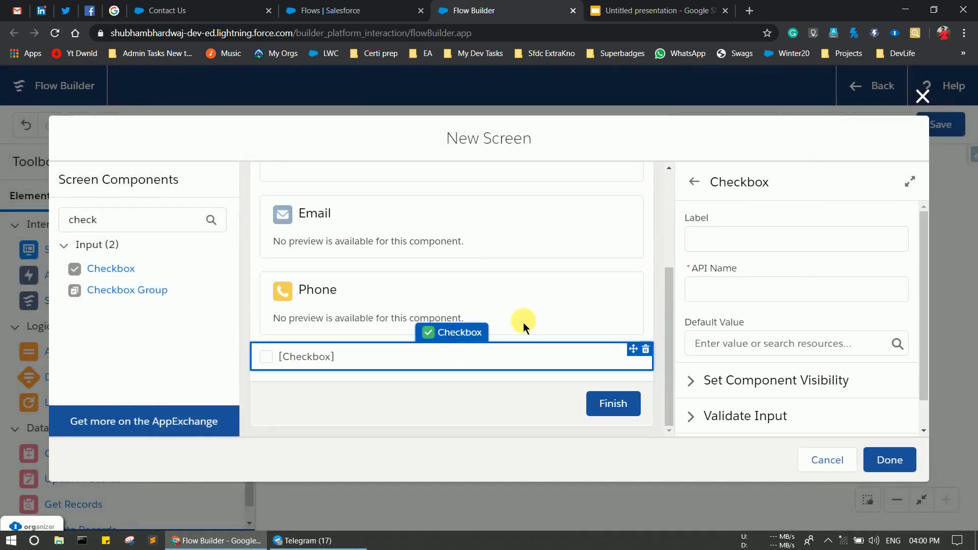
{"action": "left_click", "coordinate": [747, 239]}
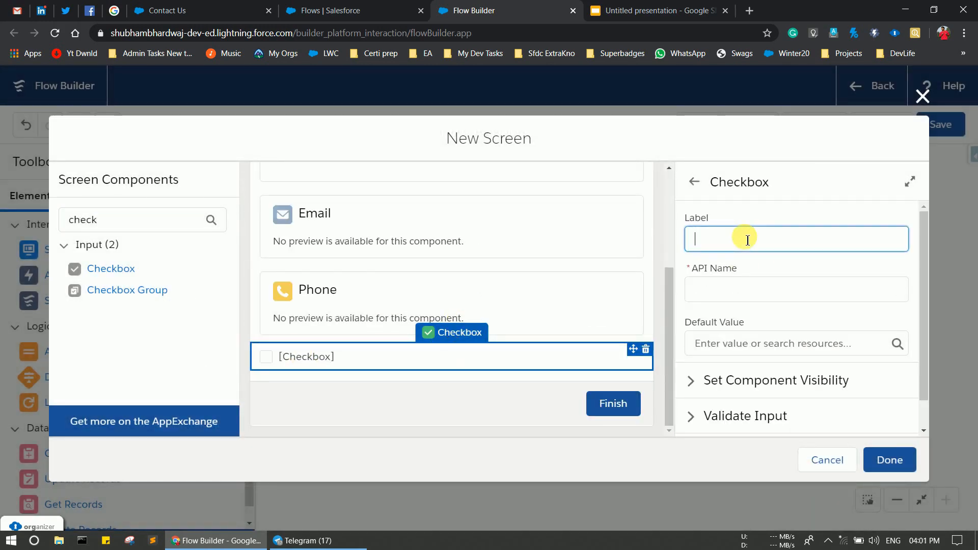
{"action": "type", "text": "Attachments"}
{"action": "left_click", "coordinate": [728, 294]}
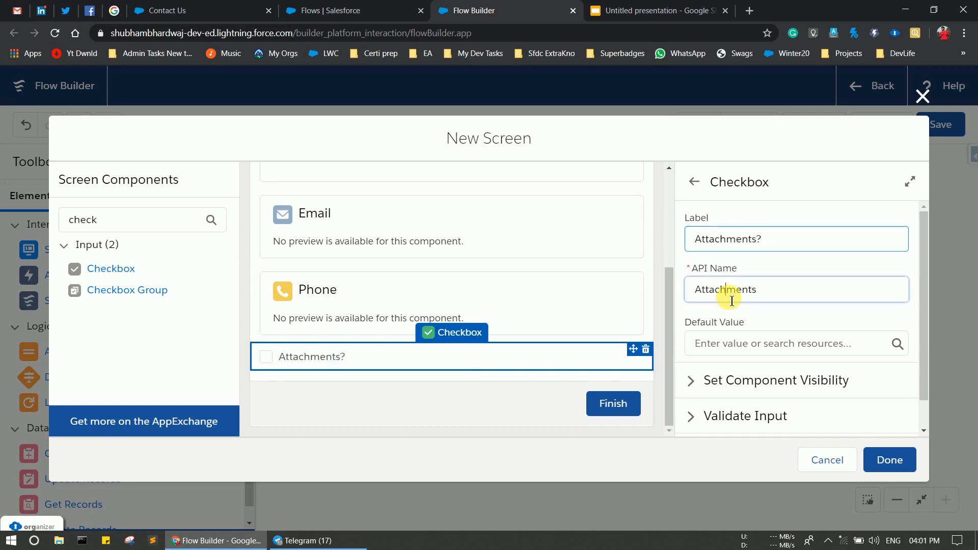
{"action": "scroll", "coordinate": [732, 301], "scroll_direction": "down", "scroll_amount": 1}
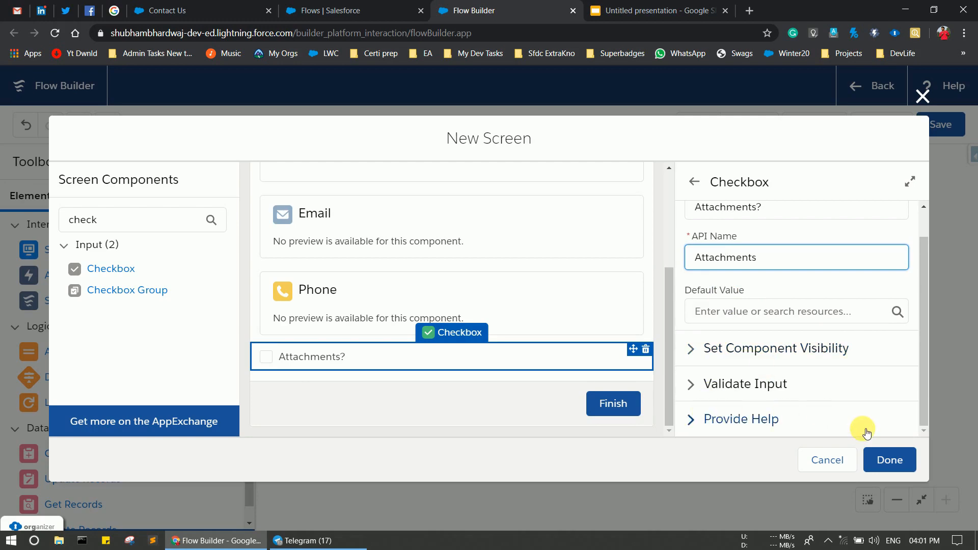
{"action": "left_click", "coordinate": [890, 459]}
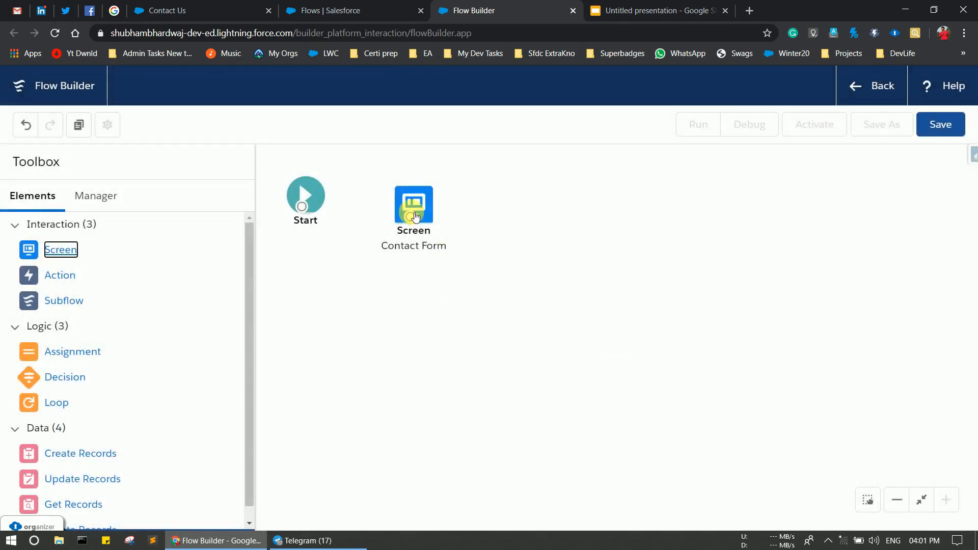
Add a Create Records element named createRecord after the Contact Form screen.
{"action": "left_click_drag", "start_coordinate": [415, 217], "coordinate": [407, 189]}
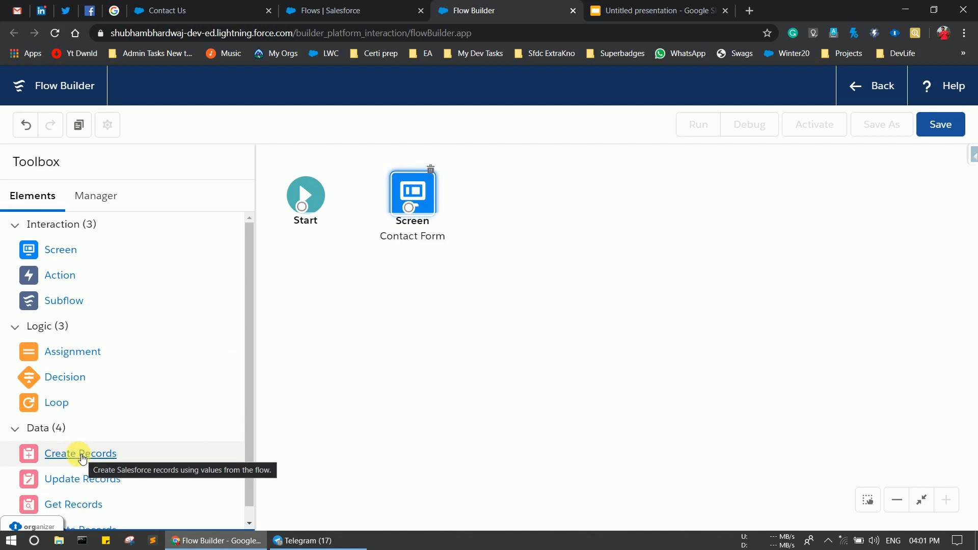
{"action": "left_click_drag", "start_coordinate": [82, 457], "coordinate": [513, 189]}
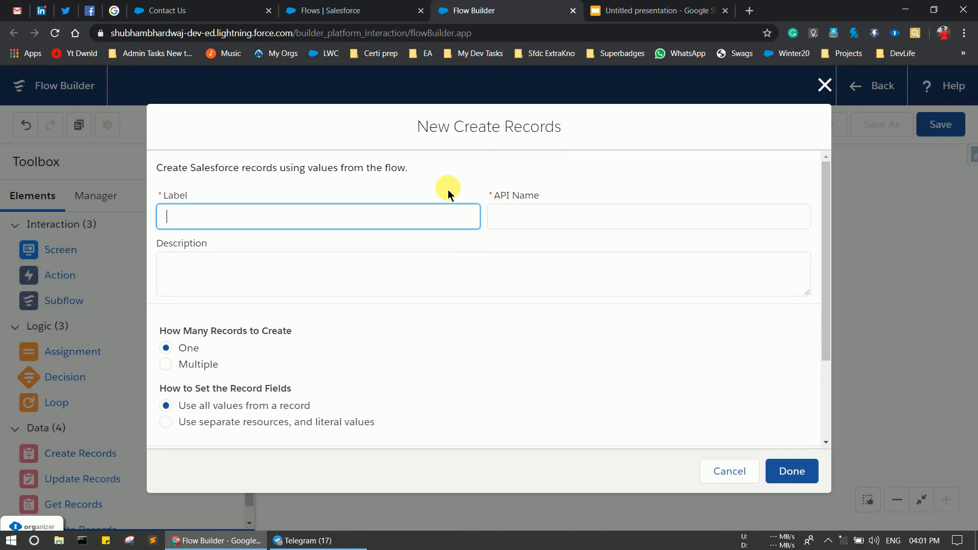
{"action": "type", "text": "createRecord"}
{"action": "left_click", "coordinate": [680, 220]}
{"action": "scroll", "coordinate": [347, 268], "scroll_direction": "down", "scroll_amount": 2}
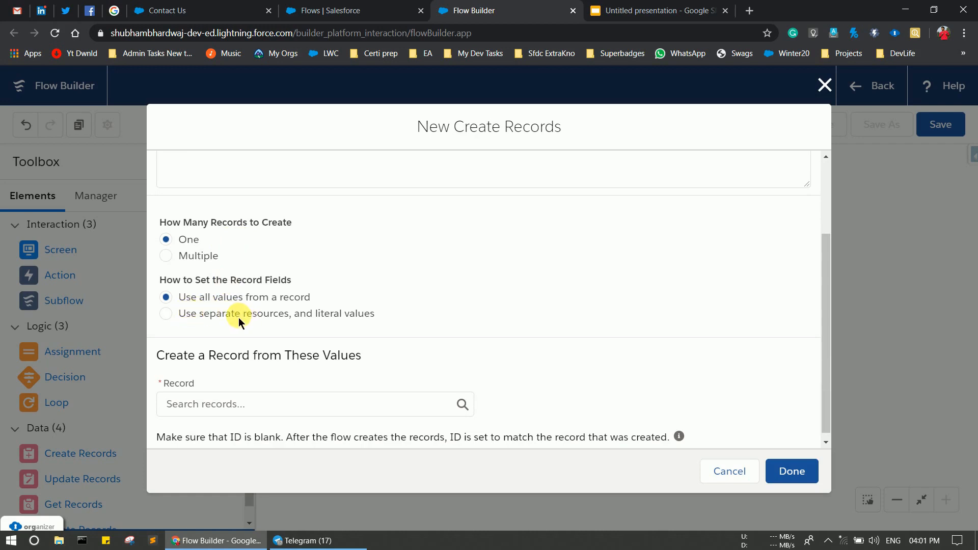
Set it to create a Contact record using separate resources and literal values.
{"action": "left_click", "coordinate": [165, 317]}
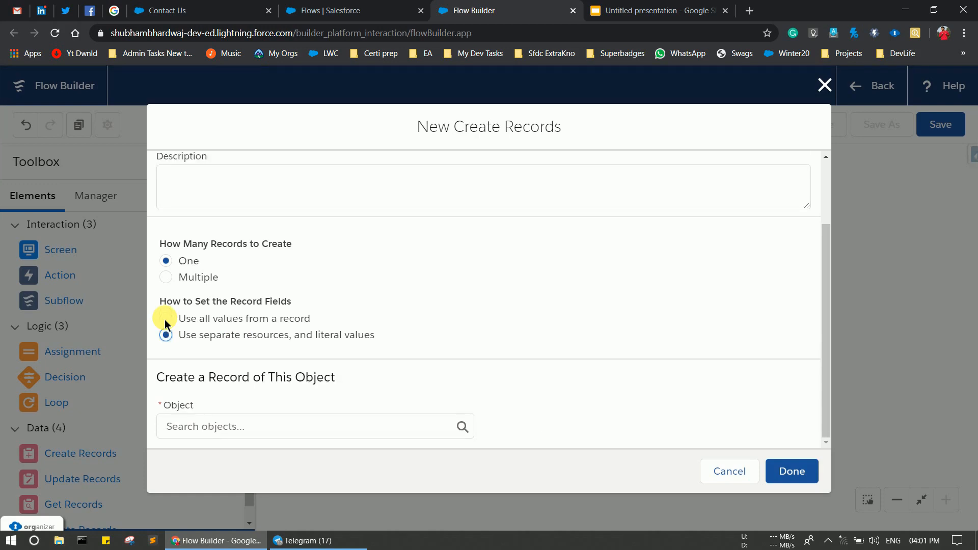
{"action": "left_click", "coordinate": [246, 432]}
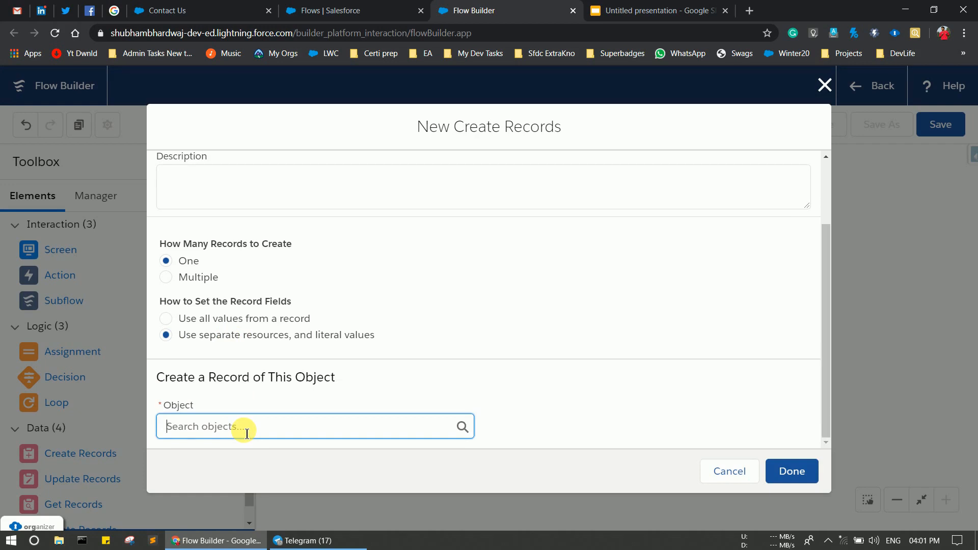
{"action": "left_click", "coordinate": [224, 419]}
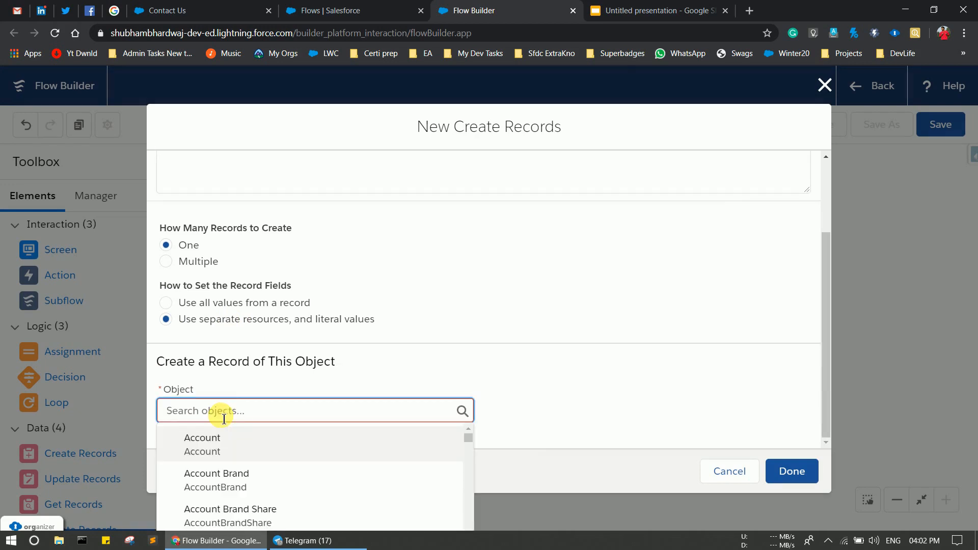
{"action": "type", "text": "con"}
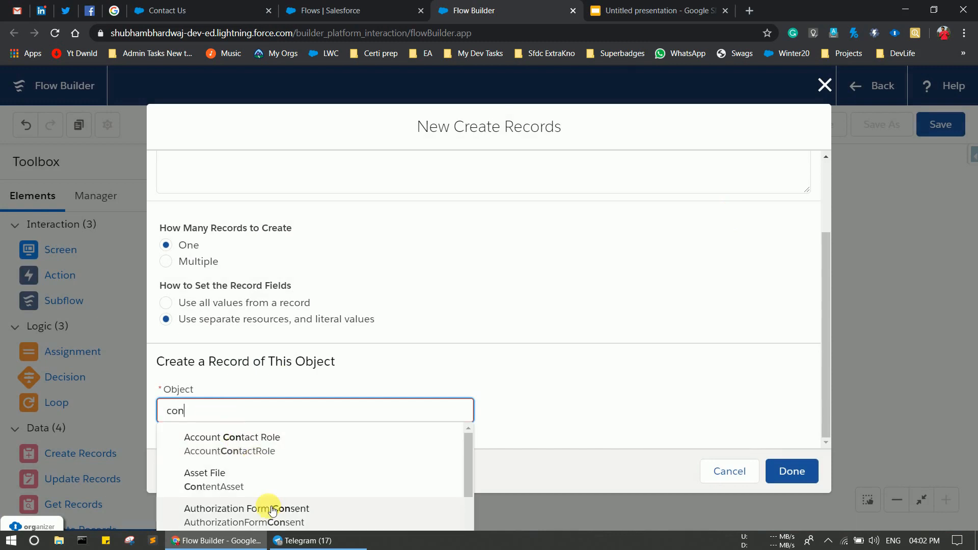
{"action": "scroll", "coordinate": [265, 506], "scroll_direction": "down", "scroll_amount": 3}
{"action": "scroll", "coordinate": [272, 510], "scroll_direction": "down", "scroll_amount": 5}
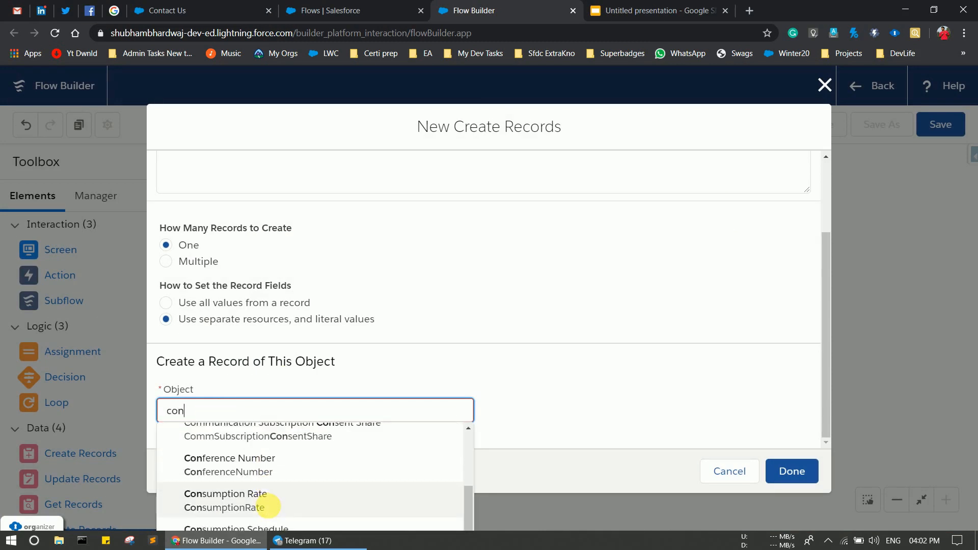
{"action": "scroll", "coordinate": [214, 459], "scroll_direction": "up", "scroll_amount": 1}
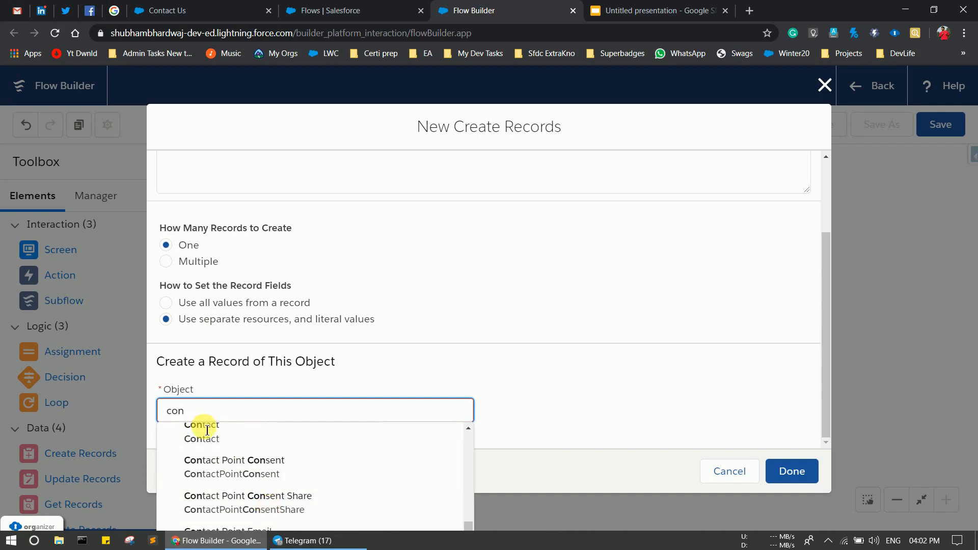
{"action": "left_click", "coordinate": [200, 433]}
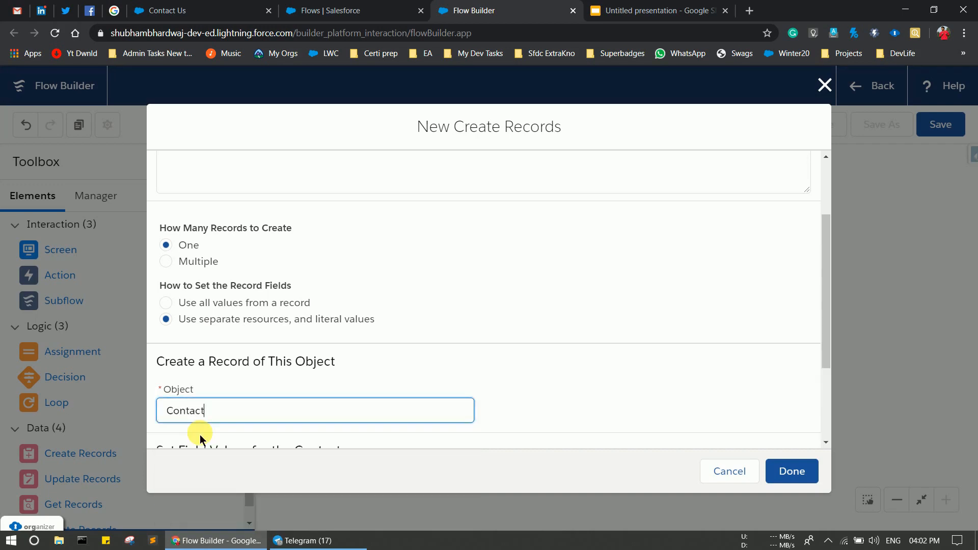
{"action": "scroll", "coordinate": [200, 435], "scroll_direction": "down", "scroll_amount": 3}
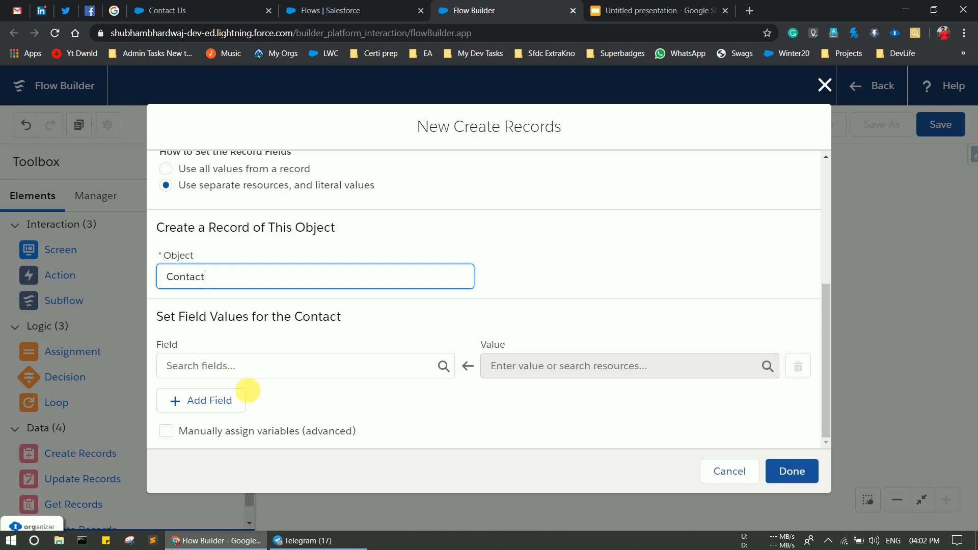
Map Contact FirstName to {!First_Name} and LastName to {!Last_Name}.
{"action": "left_click", "coordinate": [279, 378]}
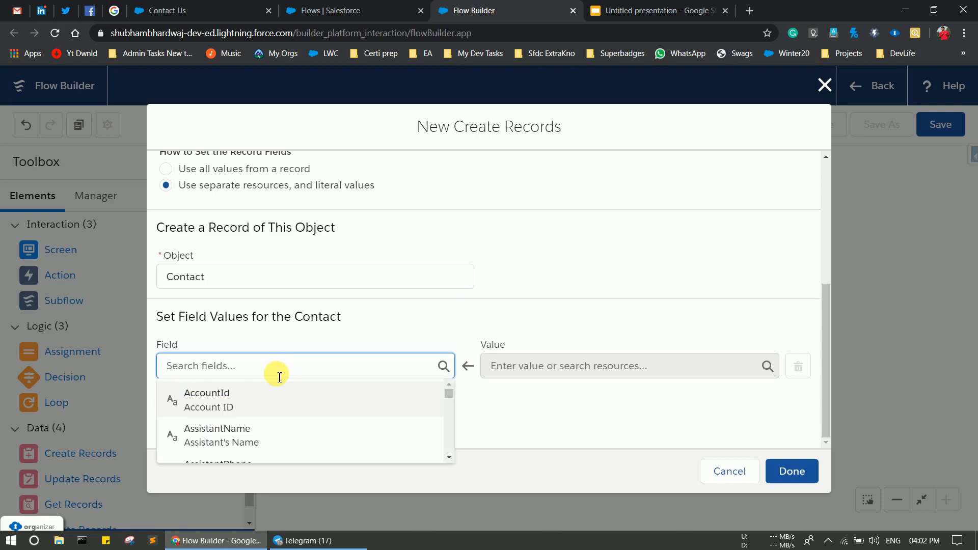
{"action": "type", "text": "Firs"}
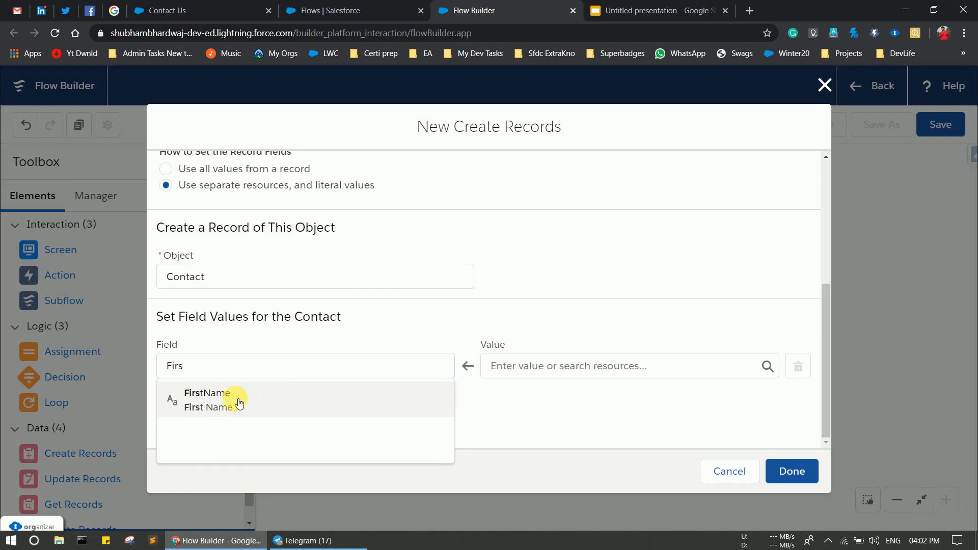
{"action": "left_click", "coordinate": [241, 402]}
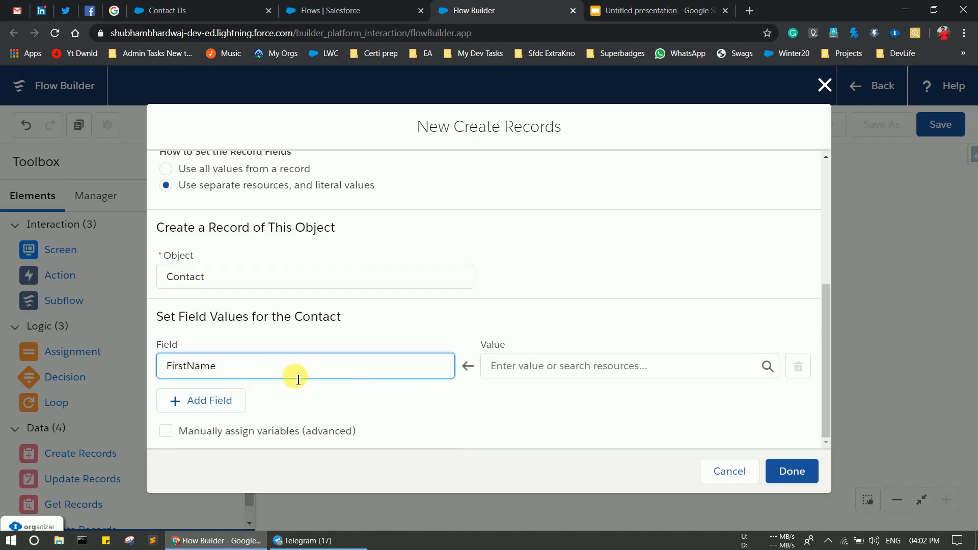
{"action": "left_click", "coordinate": [536, 366]}
{"action": "type", "text": "firs"}
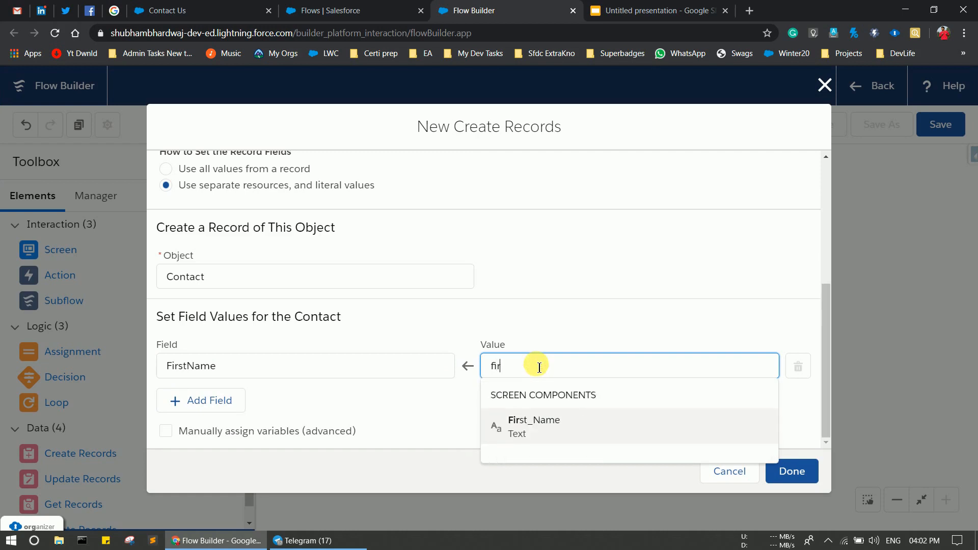
{"action": "left_click", "coordinate": [541, 432]}
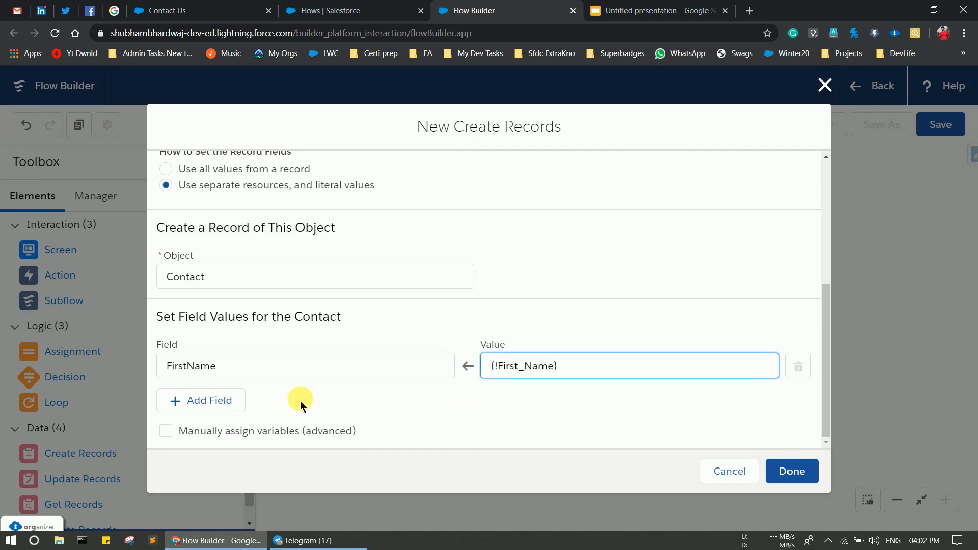
{"action": "left_click", "coordinate": [206, 402]}
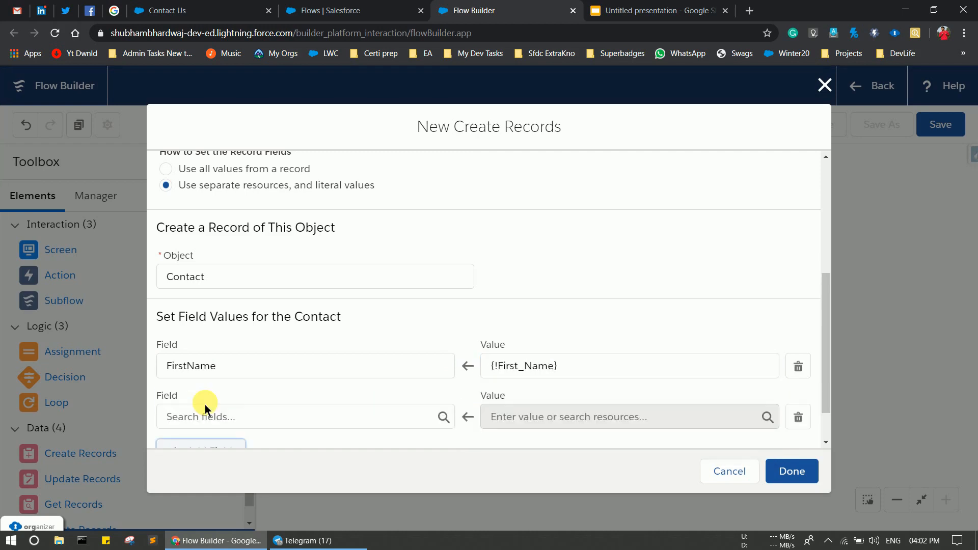
{"action": "left_click", "coordinate": [195, 418]}
{"action": "type", "text": "lA"}
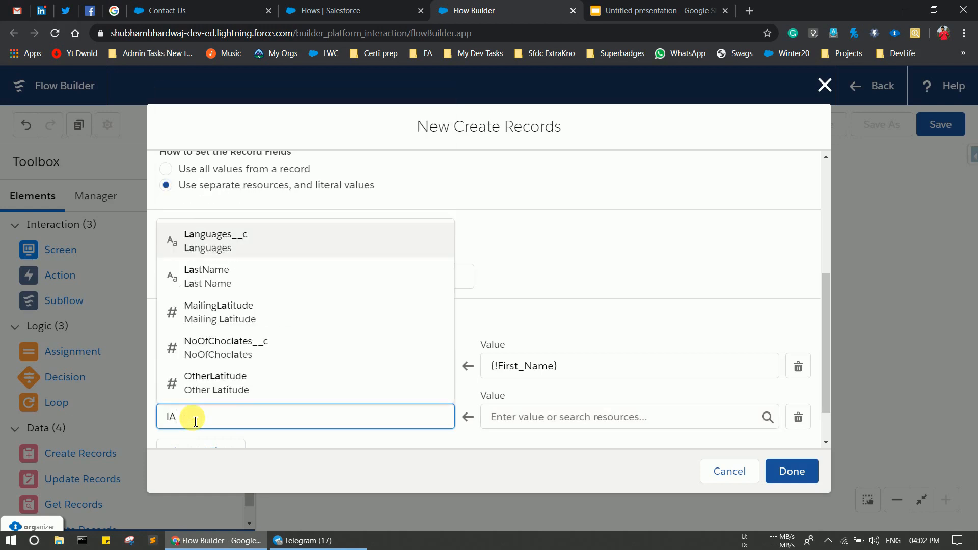
{"action": "left_click", "coordinate": [212, 278]}
{"action": "left_click", "coordinate": [520, 424]}
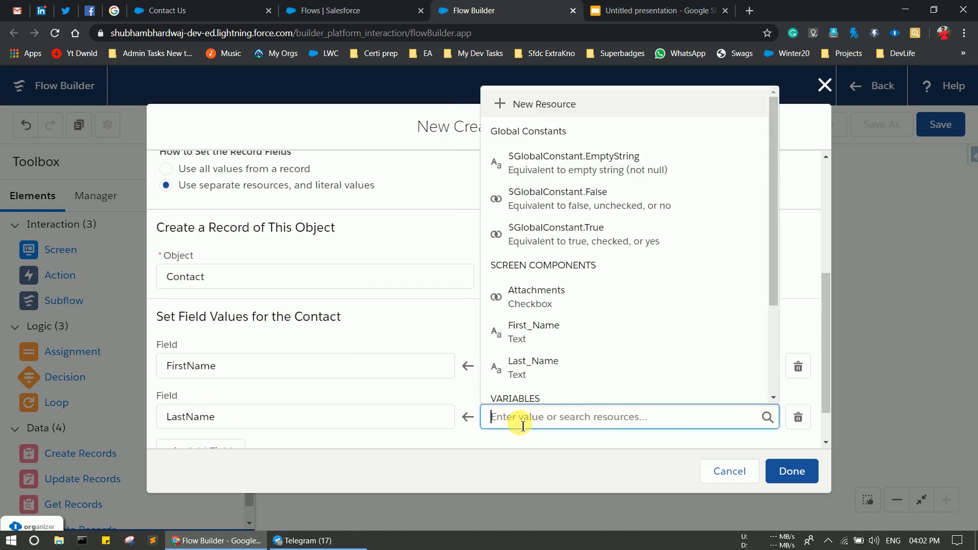
{"action": "type", "text": "LAST"}
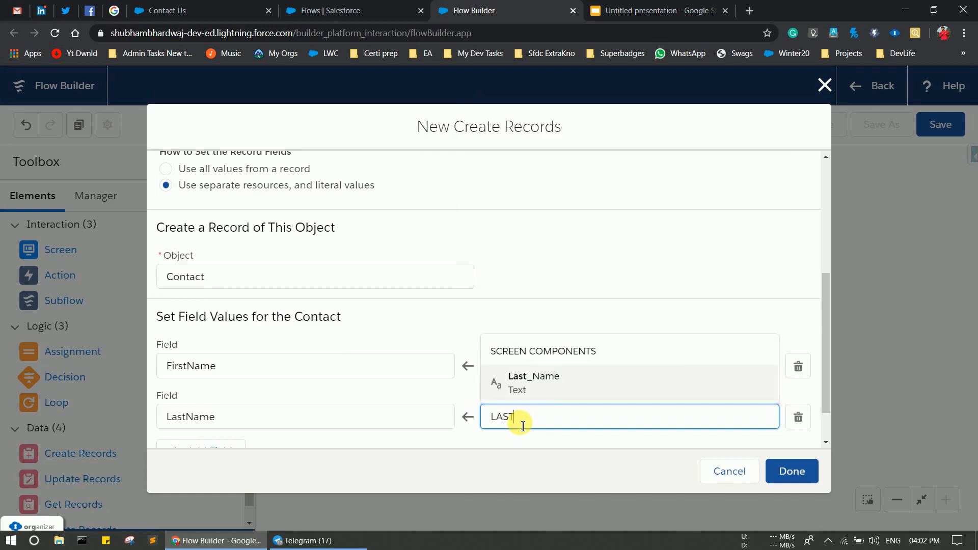
{"action": "left_click", "coordinate": [557, 377]}
{"action": "scroll", "coordinate": [384, 369], "scroll_direction": "down", "scroll_amount": 1}
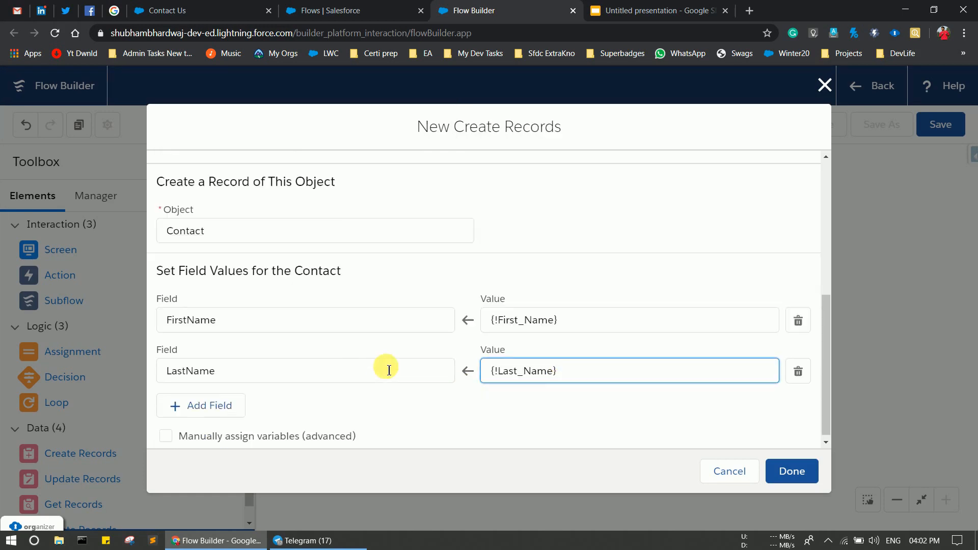
Map Contact Email to {!conEmailOp} and MobilePhone to {!conMobileOp}.
{"action": "left_click", "coordinate": [192, 400]}
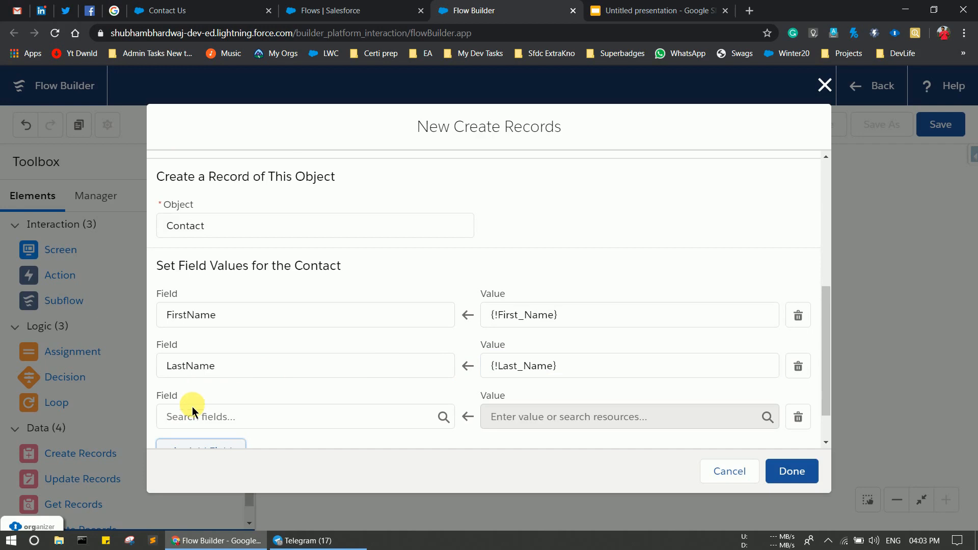
{"action": "left_click", "coordinate": [190, 422]}
{"action": "type", "text": "EMAI"}
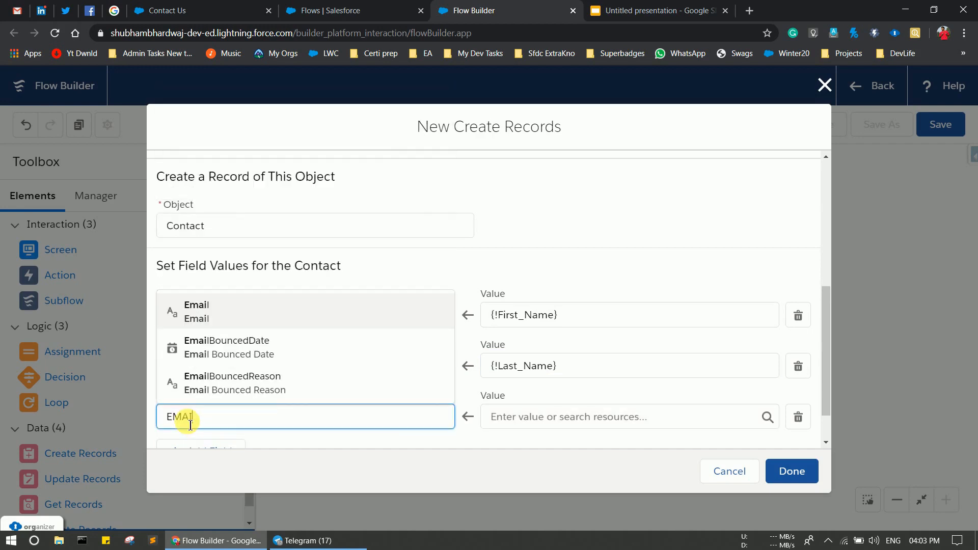
{"action": "left_click", "coordinate": [231, 316]}
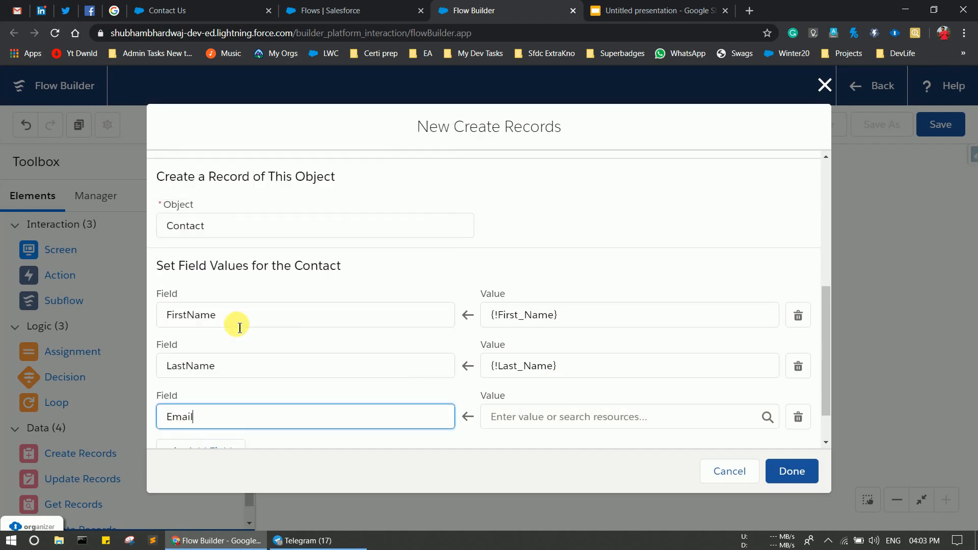
{"action": "left_click", "coordinate": [559, 431]}
{"action": "type", "text": "coN"}
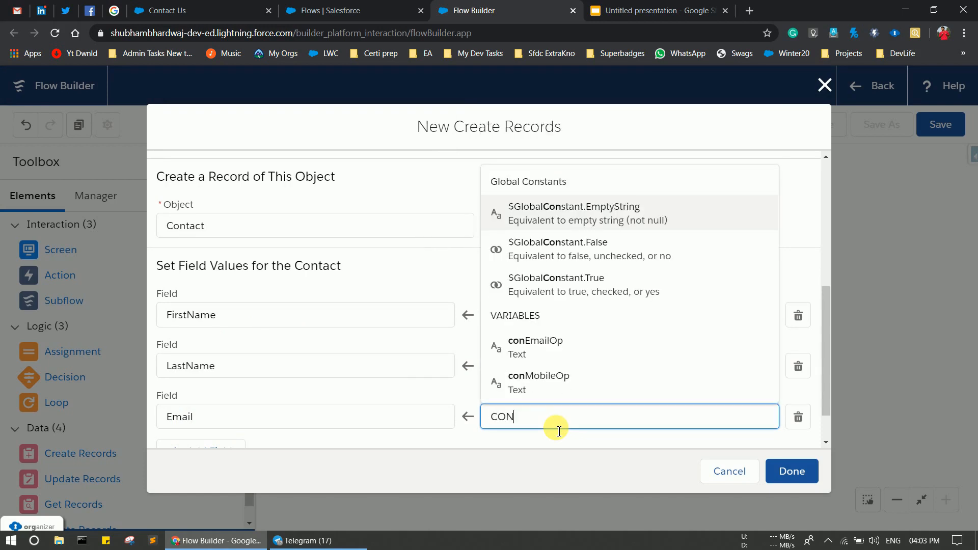
{"action": "left_click", "coordinate": [517, 351]}
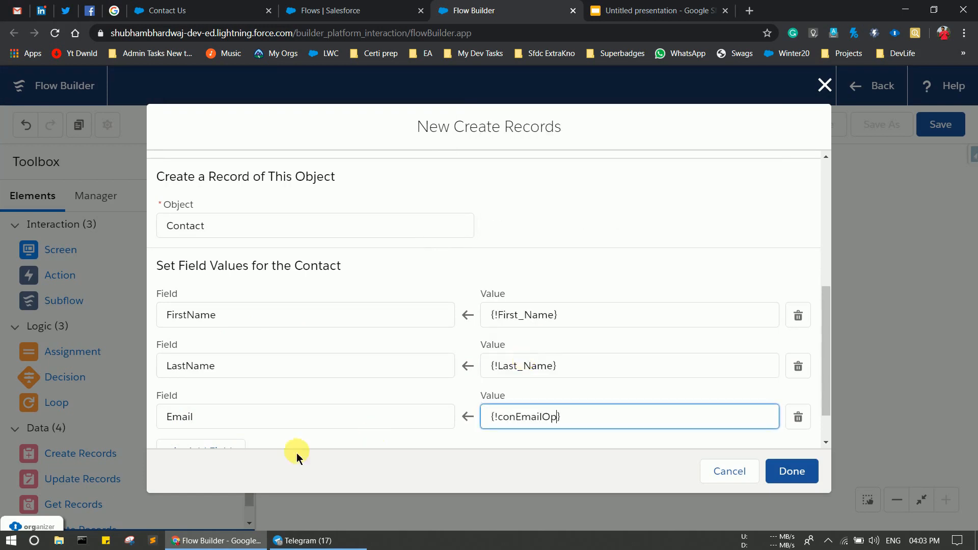
{"action": "scroll", "coordinate": [258, 369], "scroll_direction": "down", "scroll_amount": 1}
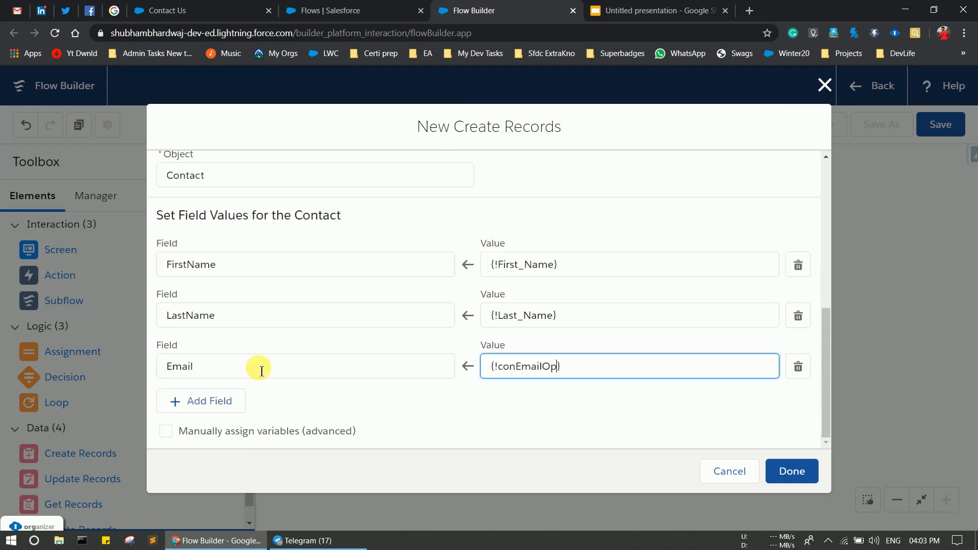
{"action": "left_click", "coordinate": [227, 402]}
{"action": "left_click", "coordinate": [197, 421]}
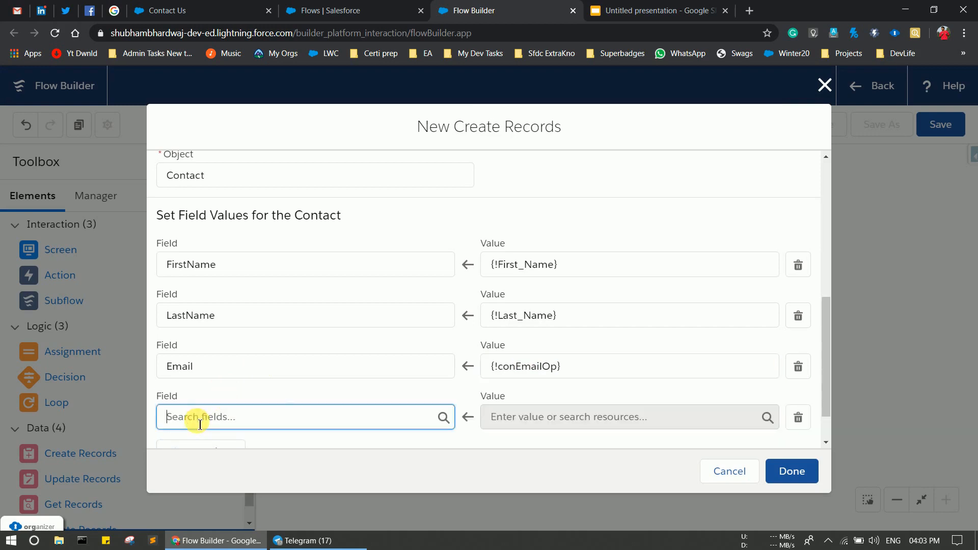
{"action": "type", "text": "MOBIL"}
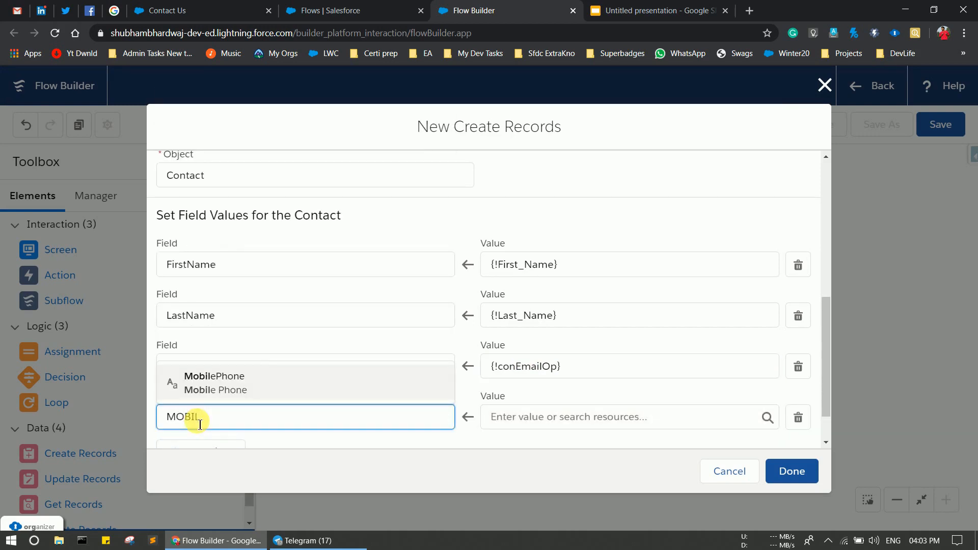
{"action": "left_click", "coordinate": [251, 377]}
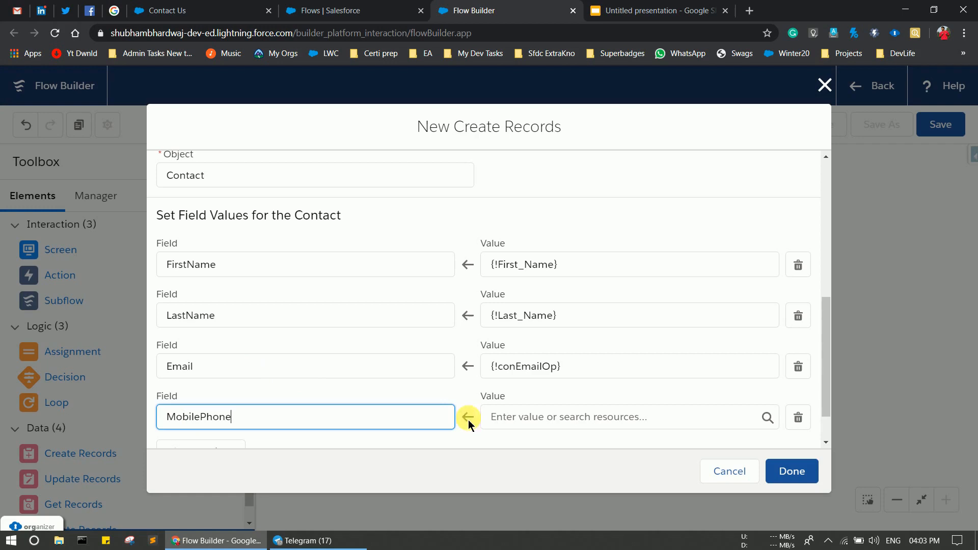
{"action": "left_click", "coordinate": [566, 417]}
{"action": "type", "text": "C"}
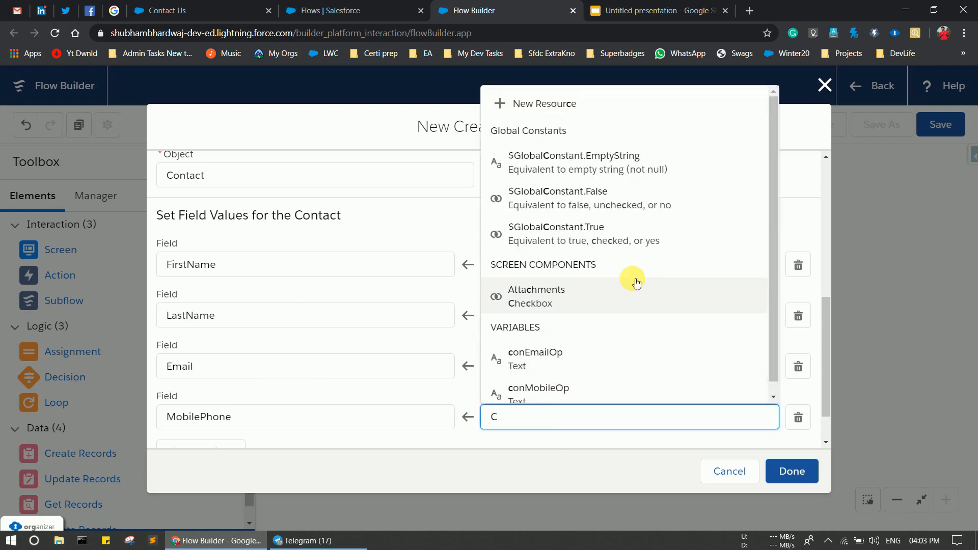
{"action": "key", "text": "BackSpace"}
{"action": "type", "text": "CON"}
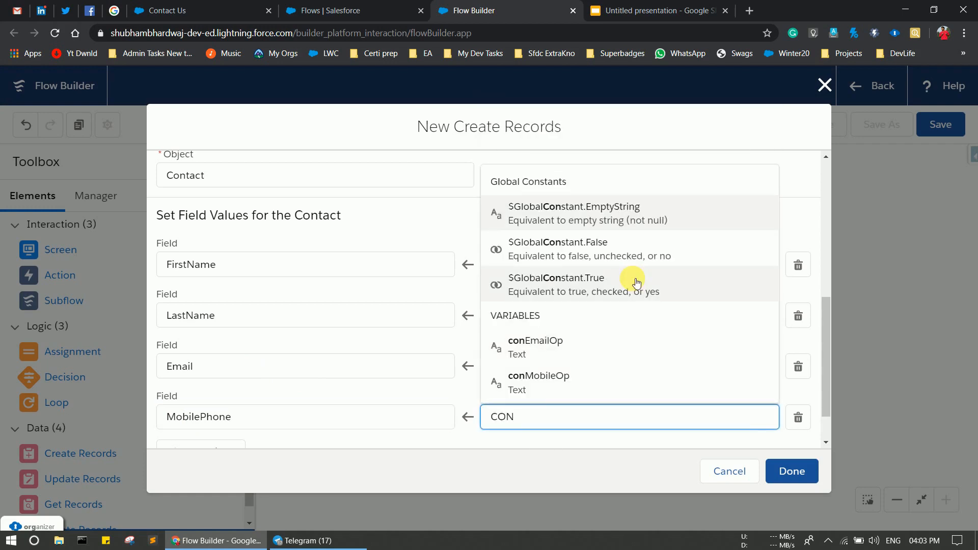
{"action": "left_click", "coordinate": [563, 377]}
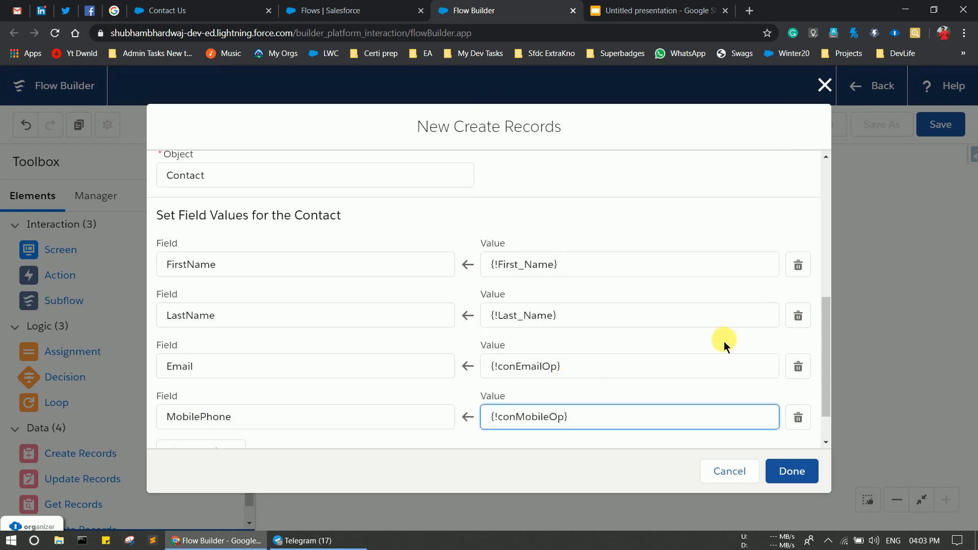
{"action": "scroll", "coordinate": [723, 341], "scroll_direction": "down", "scroll_amount": 1}
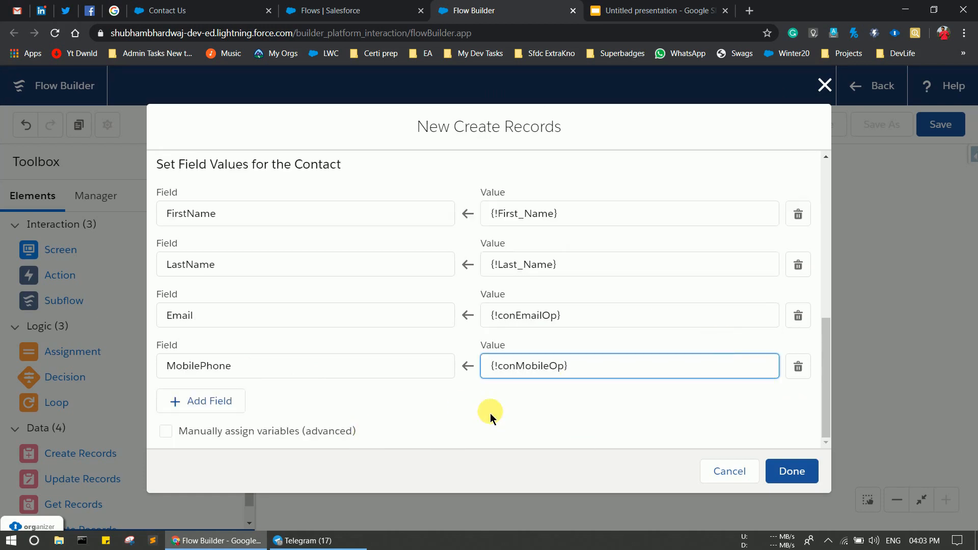
Turn on manual variable assignment and start a new variable resource for the Contact ID.
{"action": "left_click", "coordinate": [166, 432]}
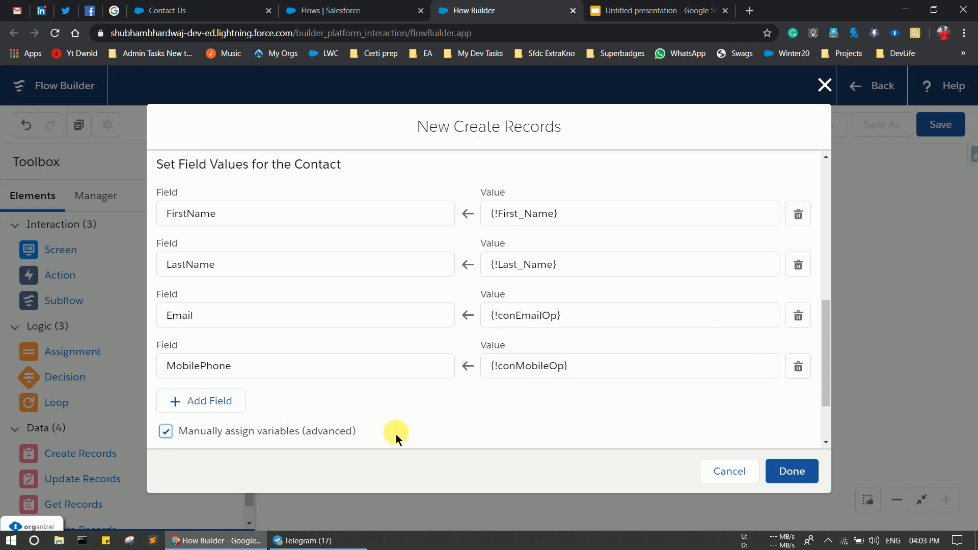
{"action": "scroll", "coordinate": [396, 434], "scroll_direction": "down", "scroll_amount": 2}
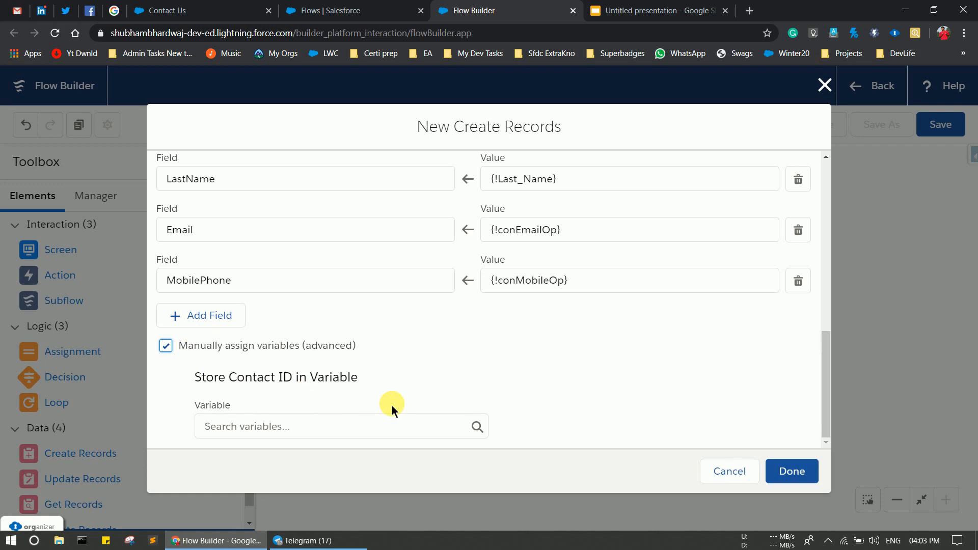
{"action": "left_click", "coordinate": [266, 432]}
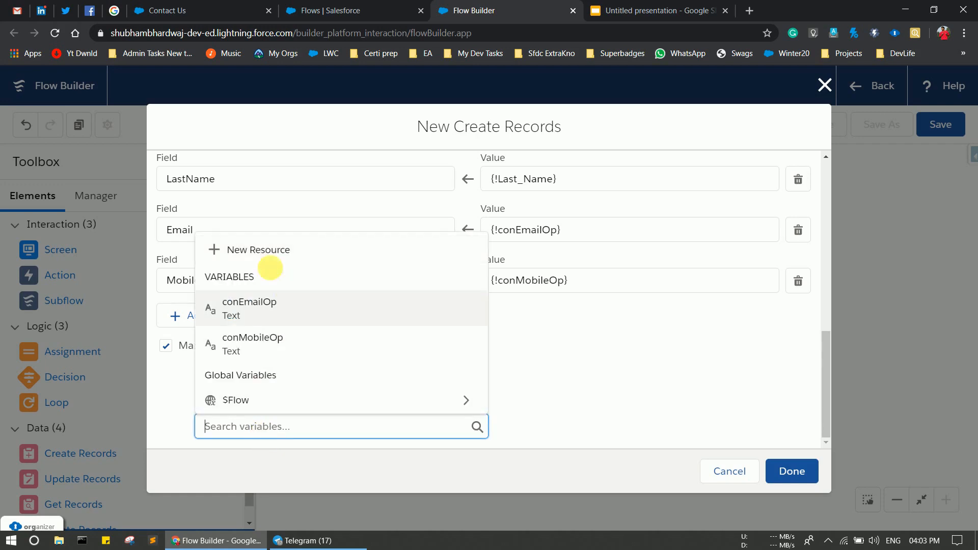
{"action": "left_click", "coordinate": [259, 250]}
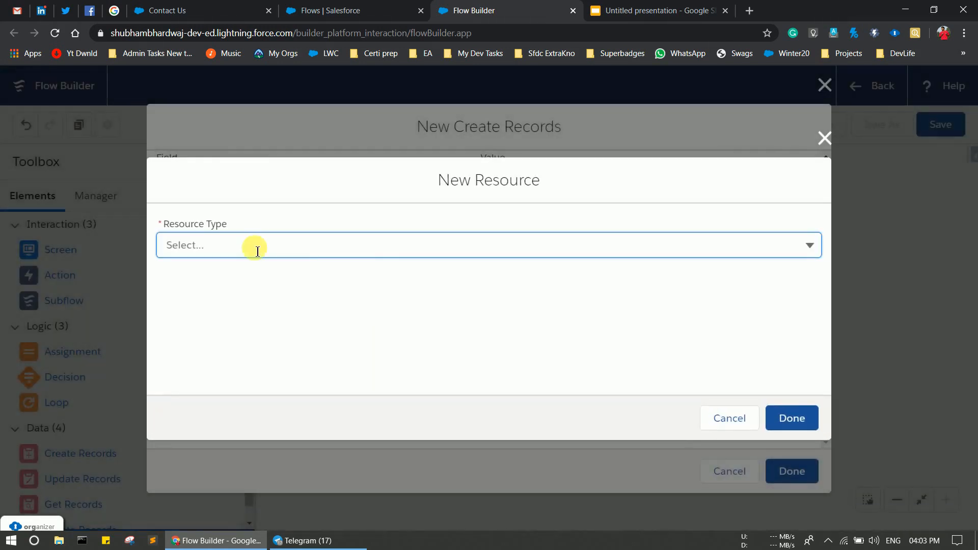
{"action": "left_click", "coordinate": [248, 247]}
{"action": "left_click", "coordinate": [235, 274]}
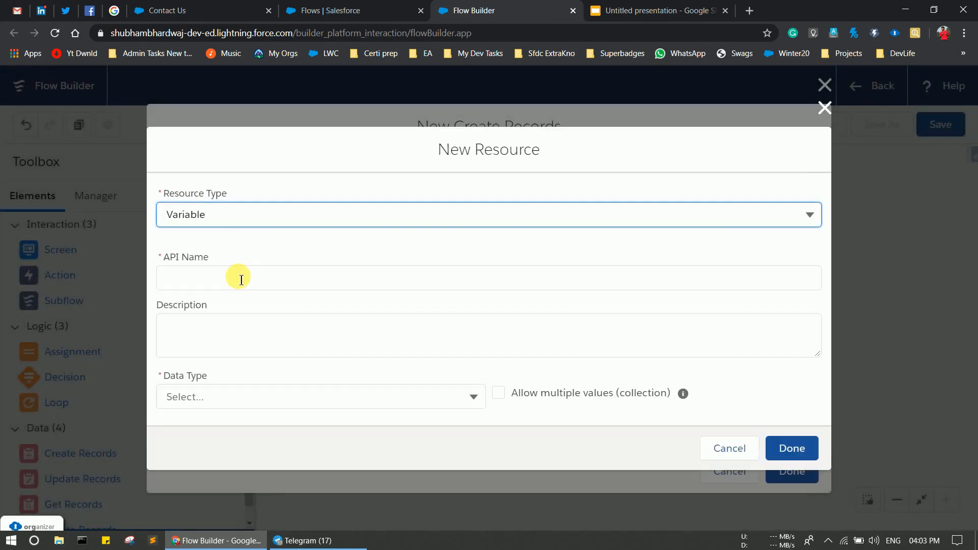
Name the new variable conId, make it Text, and save the Create Records element.
{"action": "left_click", "coordinate": [199, 280]}
{"action": "type", "text": "CO"}
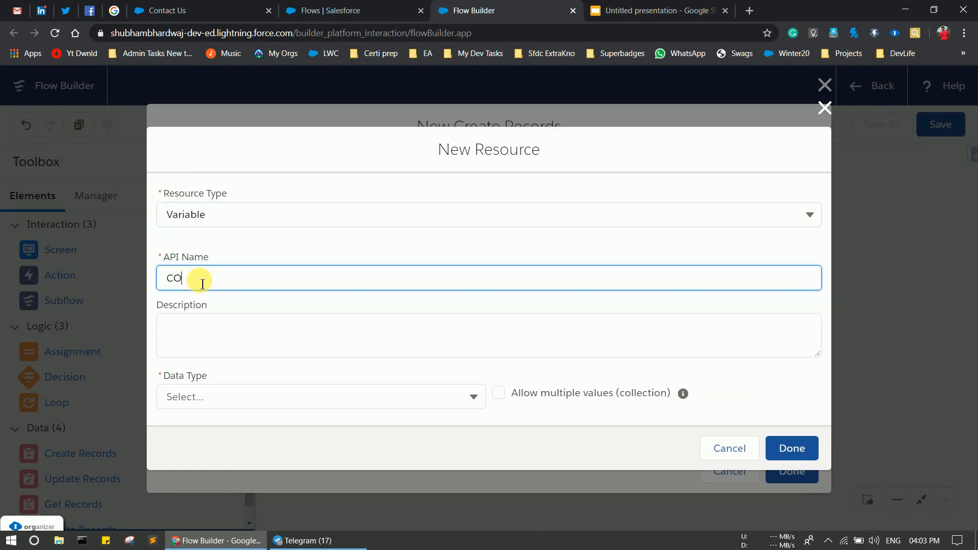
{"action": "type", "text": "NT"}
{"action": "key", "text": "BackSpace"}
{"action": "key", "text": "BackSpace"}
{"action": "key", "text": "BackSpace"}
{"action": "key", "text": "BackSpace"}
{"action": "type", "text": "conId"}
{"action": "left_click", "coordinate": [199, 398]}
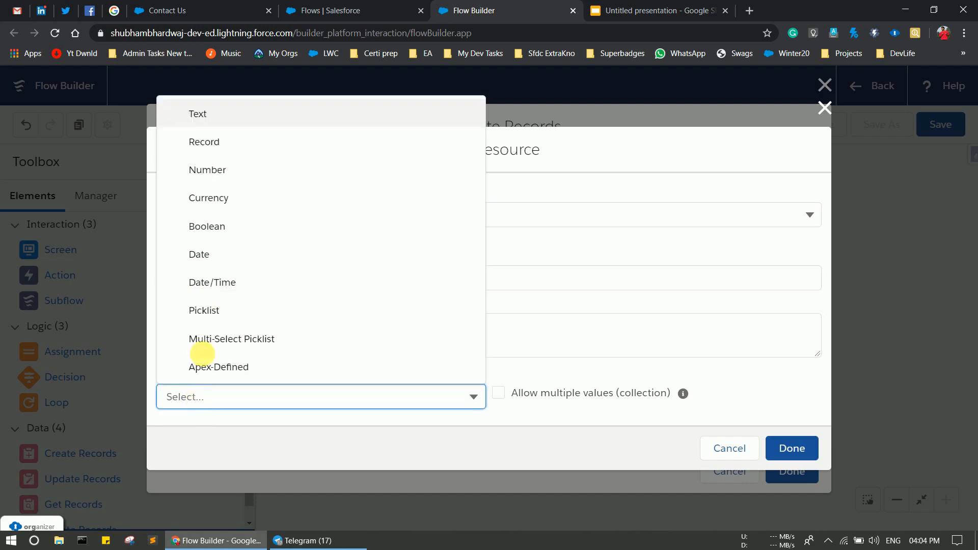
{"action": "left_click", "coordinate": [197, 113]}
{"action": "scroll", "coordinate": [636, 343], "scroll_direction": "down", "scroll_amount": 1}
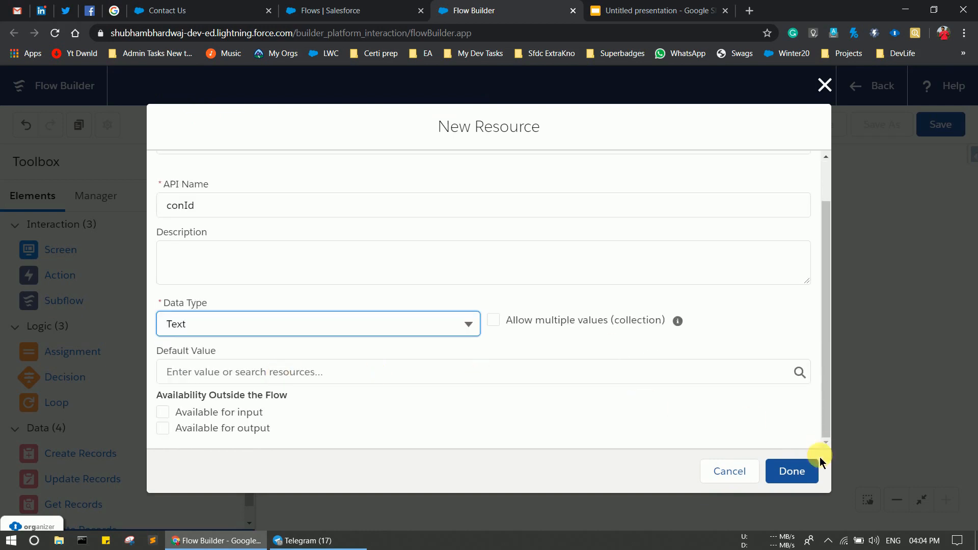
{"action": "left_click", "coordinate": [803, 472]}
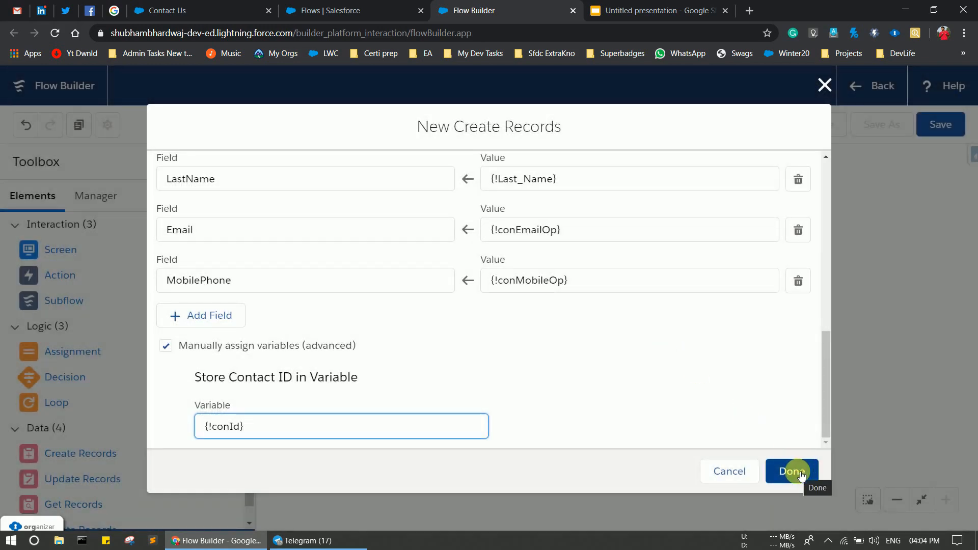
{"action": "left_click", "coordinate": [802, 472]}
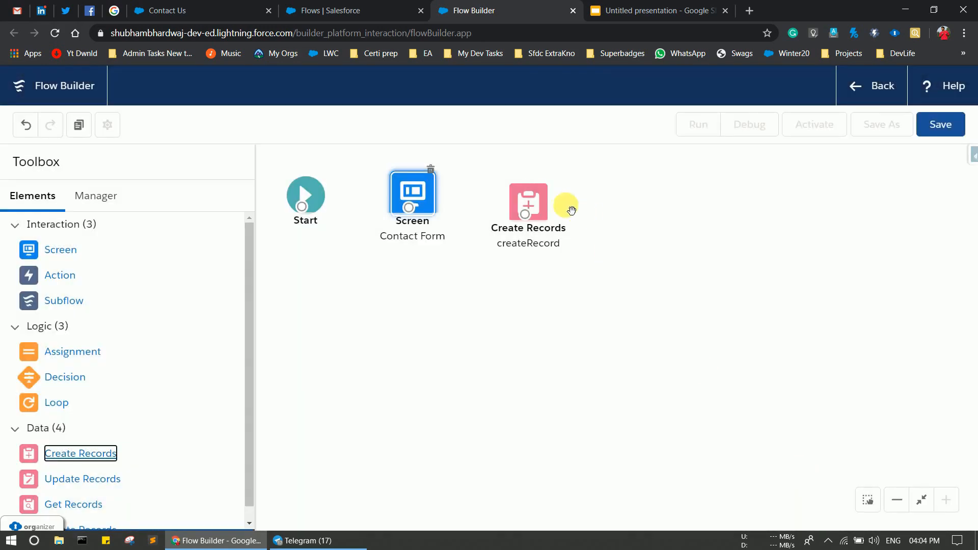
Connect Start to the Contact Form screen, then review that screen and cancel without changes.
{"action": "mouse_move", "coordinate": [534, 199]}
{"action": "left_mouse_down"}
{"action": "mouse_move", "coordinate": [515, 173]}
{"action": "mouse_move", "coordinate": [534, 194]}
{"action": "left_mouse_up"}
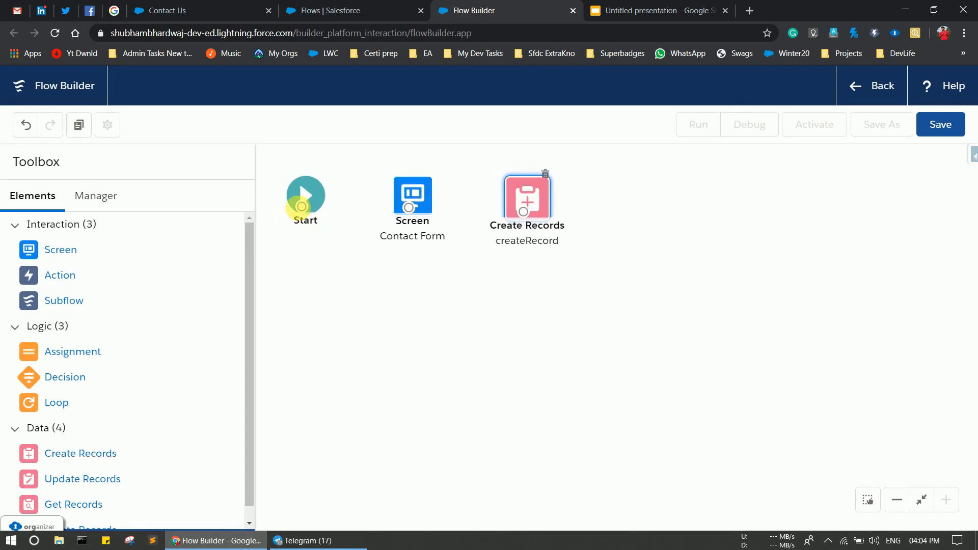
{"action": "left_click_drag", "start_coordinate": [302, 207], "coordinate": [550, 214]}
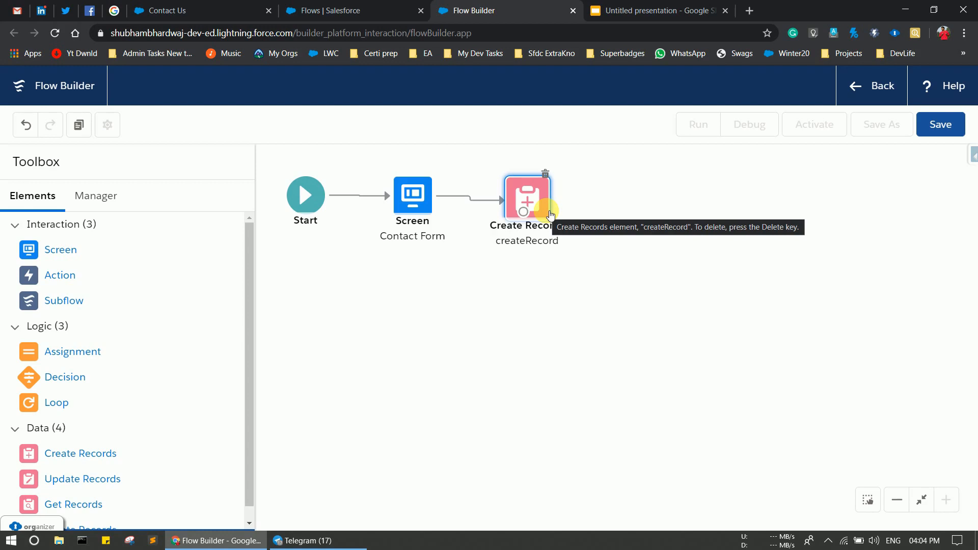
{"action": "left_click", "coordinate": [423, 202]}
{"action": "double_click", "coordinate": [423, 202]}
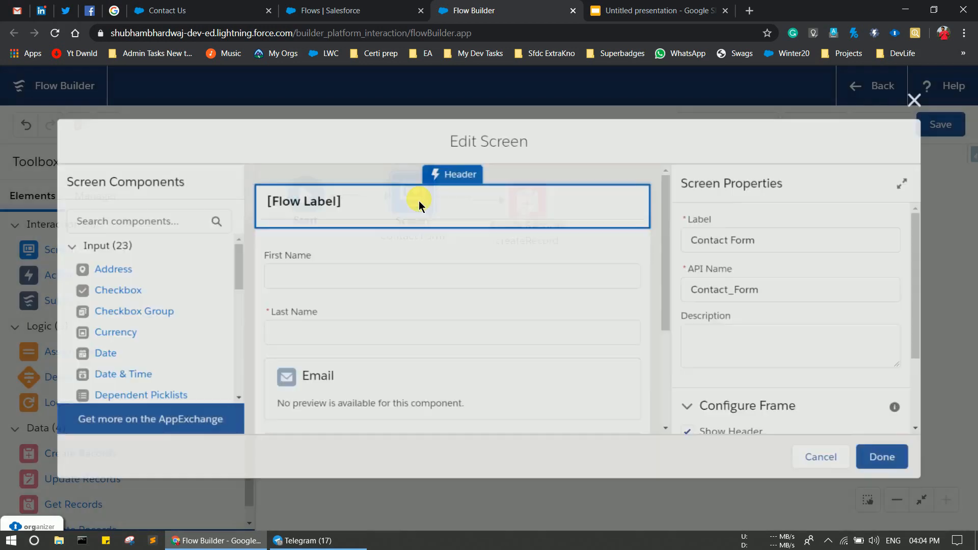
{"action": "scroll", "coordinate": [318, 374], "scroll_direction": "down", "scroll_amount": 3}
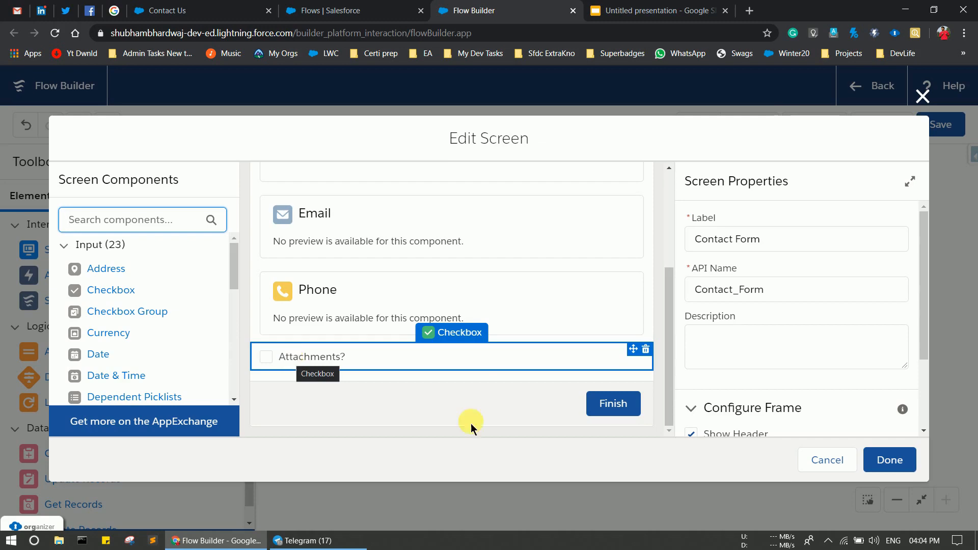
{"action": "left_click", "coordinate": [823, 463]}
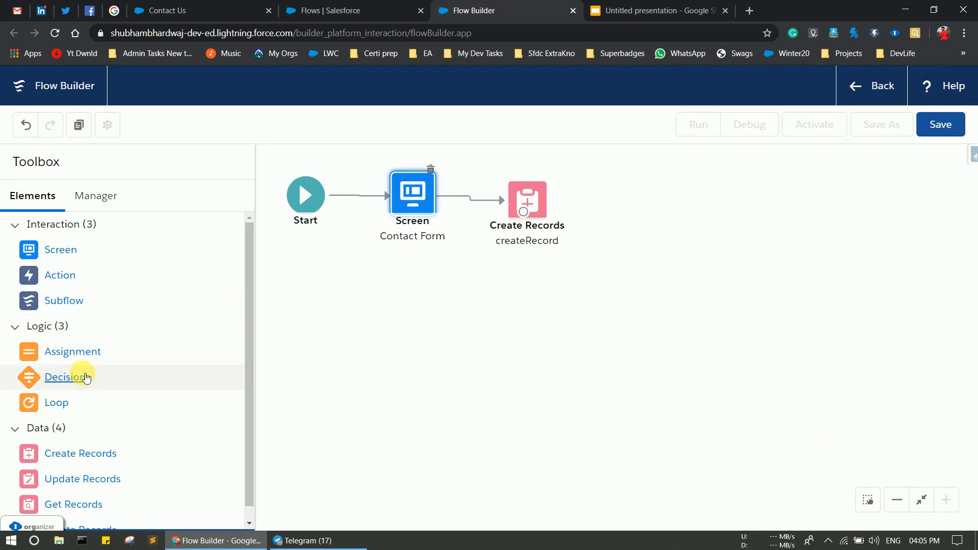
Add a Decision labelled makedecision with an outcome named decisonOnAttachments.
{"action": "left_click_drag", "start_coordinate": [65, 375], "coordinate": [642, 190]}
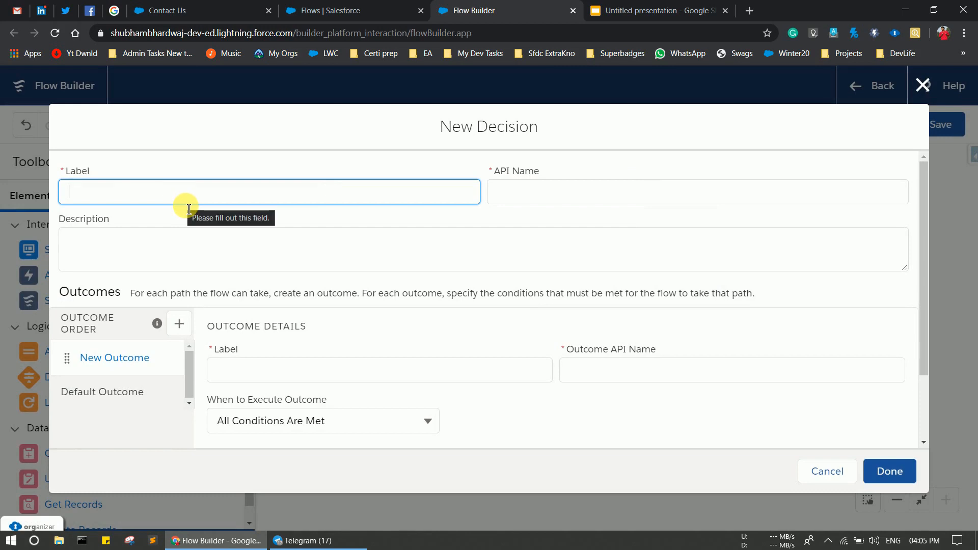
{"action": "type", "text": "make"}
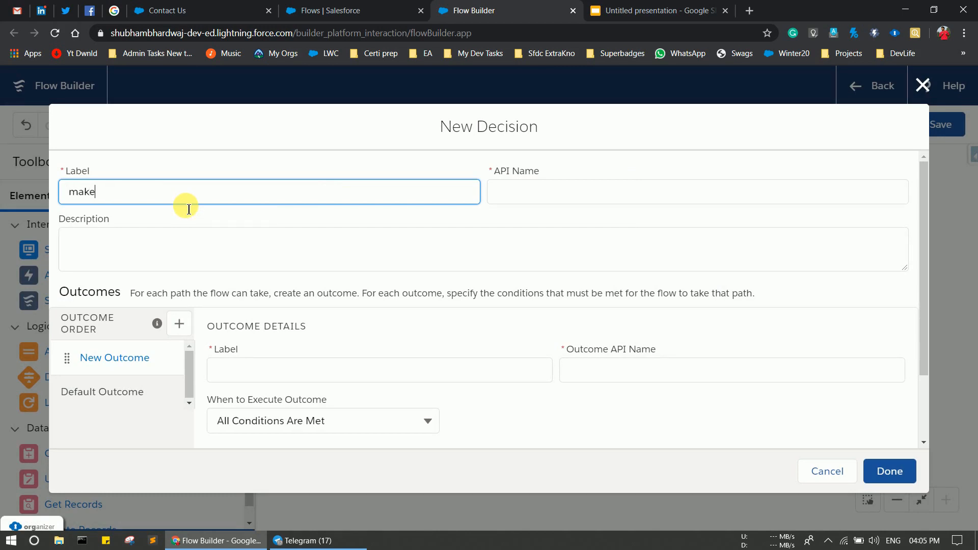
{"action": "type", "text": "decision"}
{"action": "left_click", "coordinate": [544, 201]}
{"action": "scroll", "coordinate": [245, 299], "scroll_direction": "down", "scroll_amount": 2}
{"action": "left_click", "coordinate": [246, 302]}
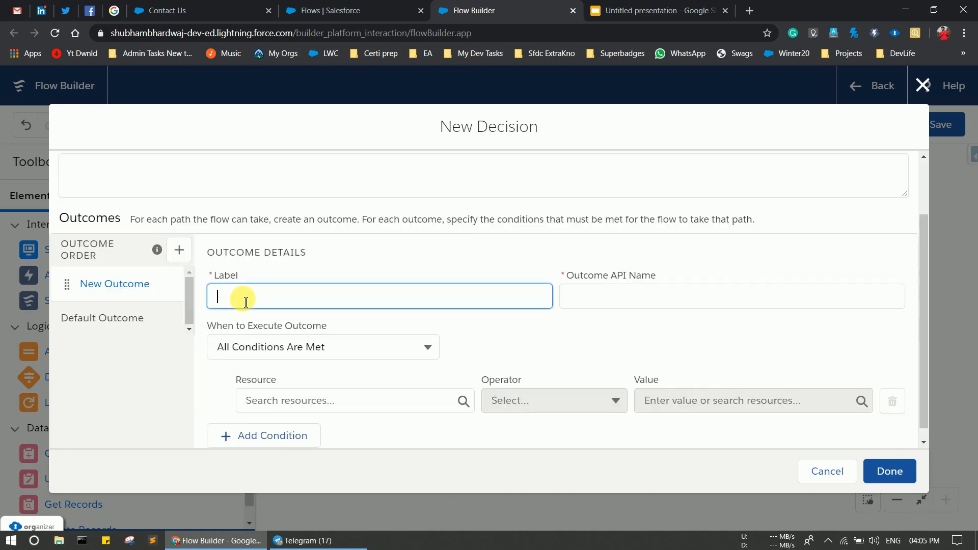
{"action": "scroll", "coordinate": [245, 301], "scroll_direction": "up", "scroll_amount": 2}
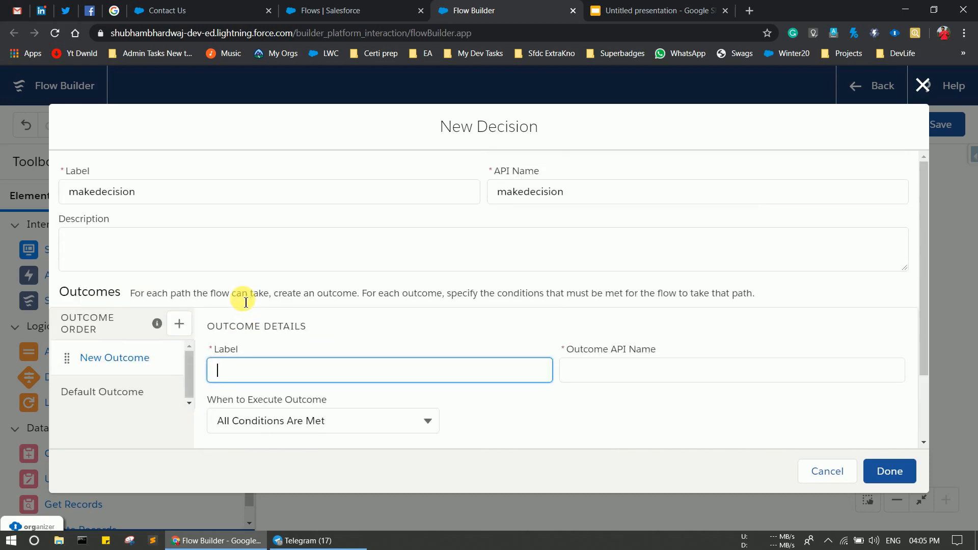
{"action": "scroll", "coordinate": [245, 302], "scroll_direction": "down", "scroll_amount": 1}
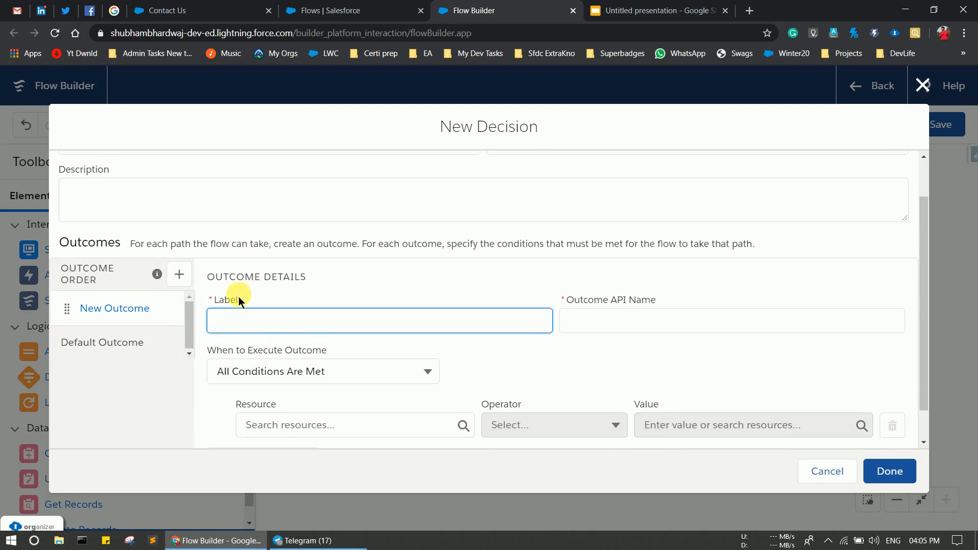
{"action": "type", "text": "decis"}
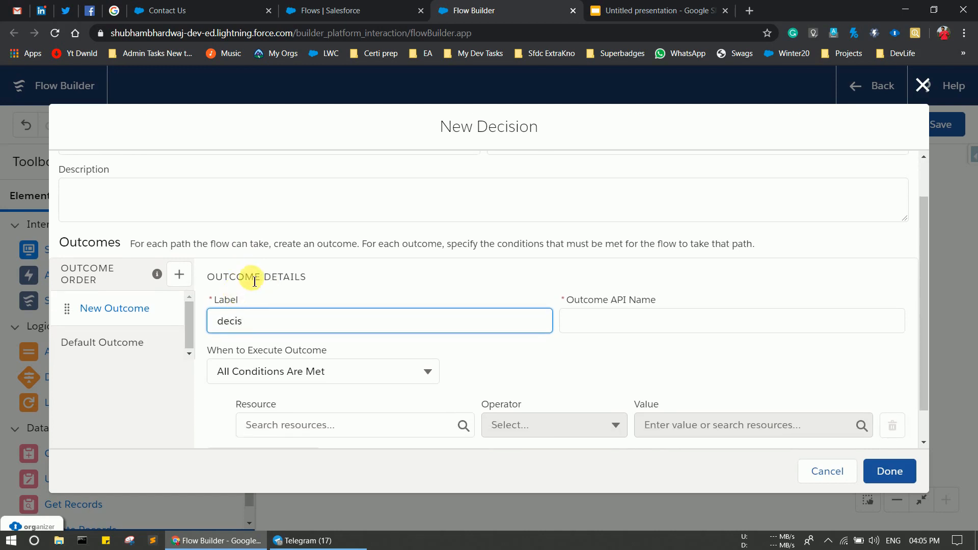
{"action": "type", "text": "onO"}
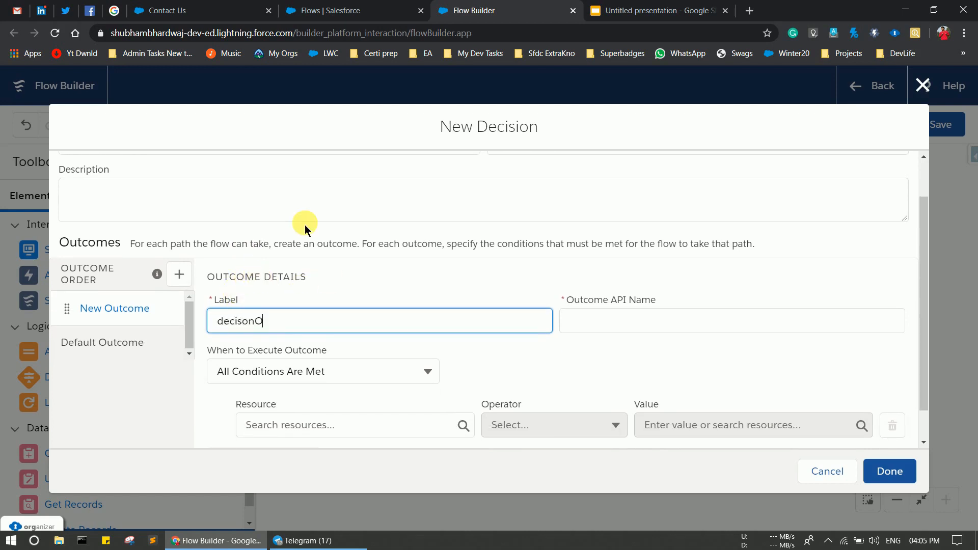
{"action": "type", "text": "nAttachm"}
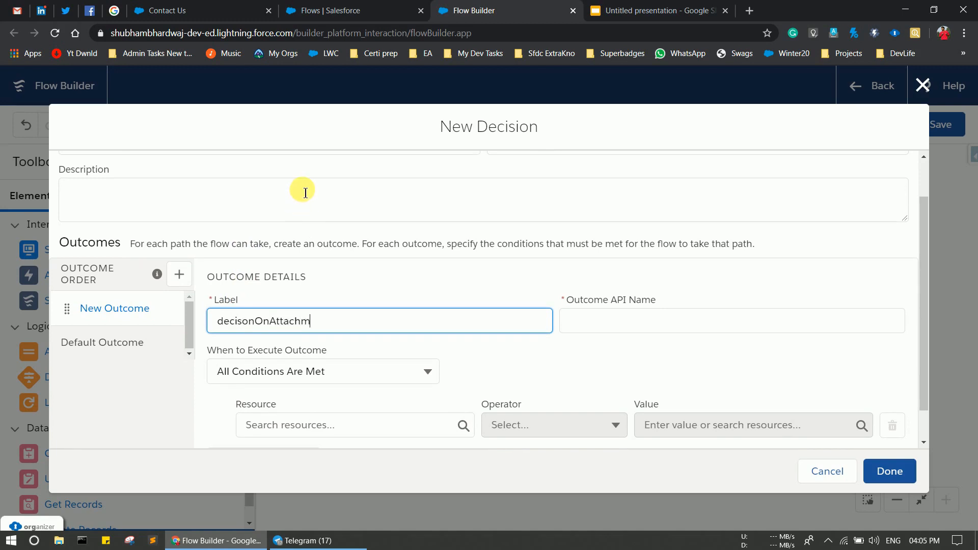
{"action": "type", "text": "ents"}
{"action": "left_click", "coordinate": [644, 331]}
Set the outcome condition to {!Attachments} Equals {!$GlobalConstant.True} and save the Decision.
{"action": "scroll", "coordinate": [500, 356], "scroll_direction": "down", "scroll_amount": 1}
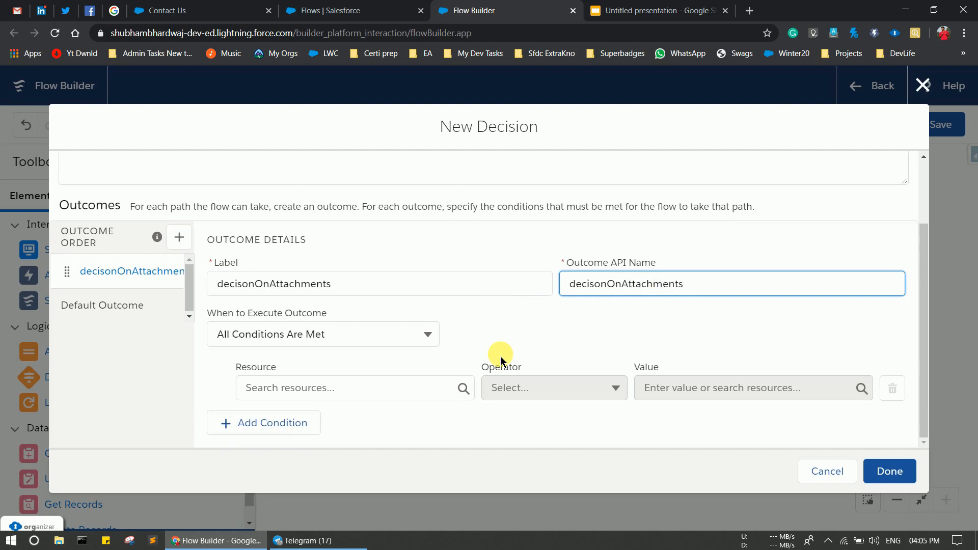
{"action": "left_click", "coordinate": [358, 392]}
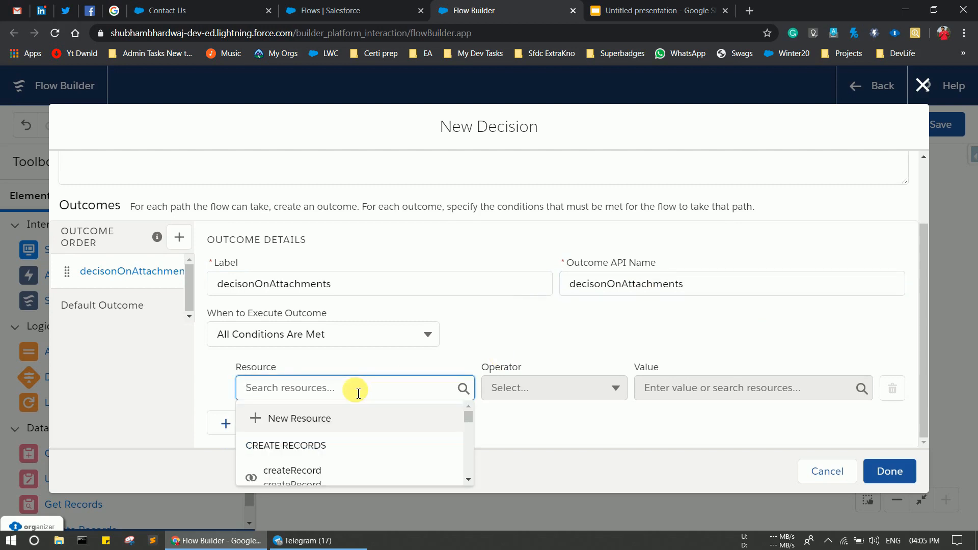
{"action": "type", "text": "atta"}
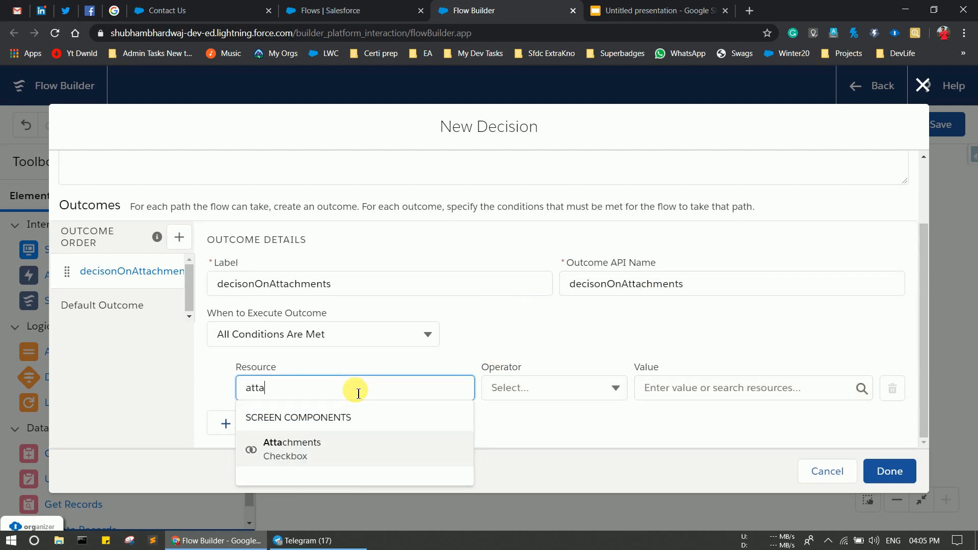
{"action": "left_click", "coordinate": [311, 446]}
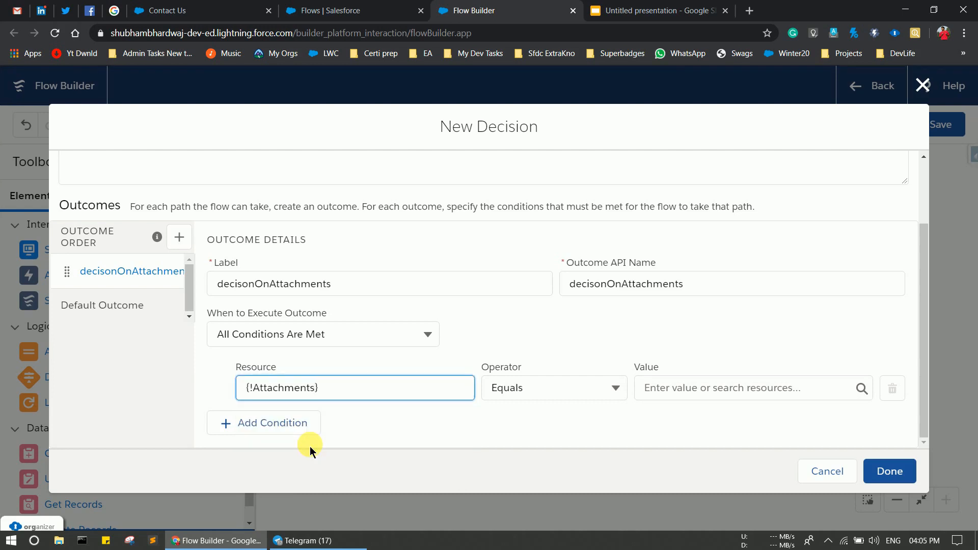
{"action": "left_click", "coordinate": [690, 393]}
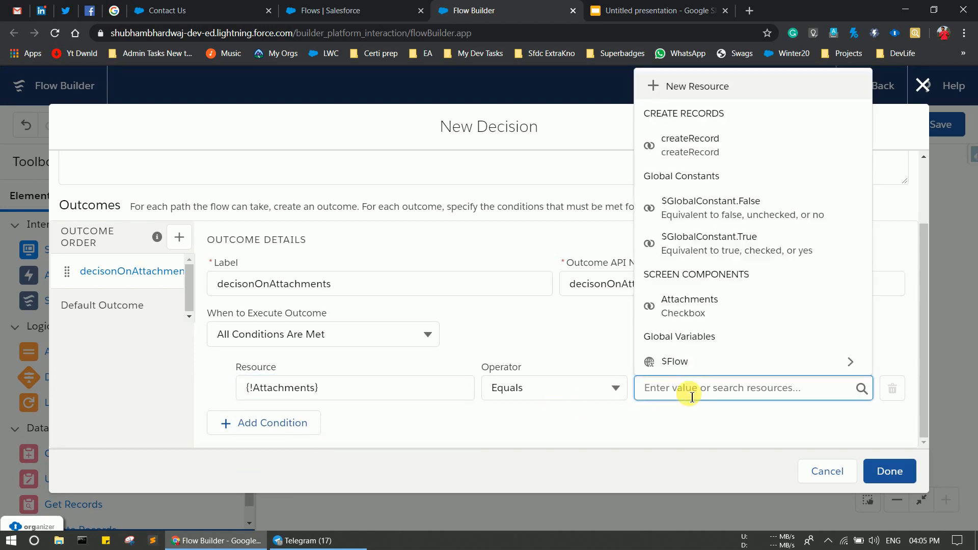
{"action": "type", "text": "tr"}
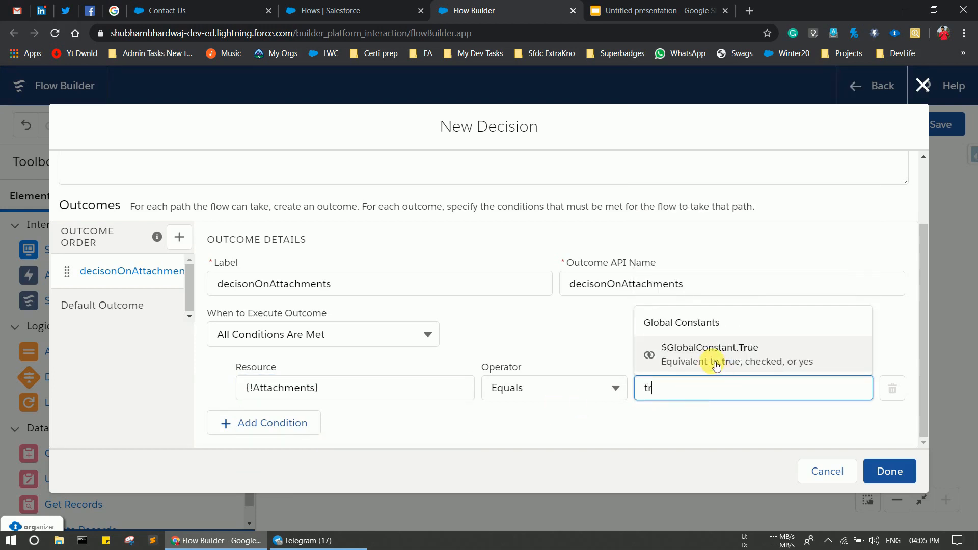
{"action": "left_click", "coordinate": [716, 366]}
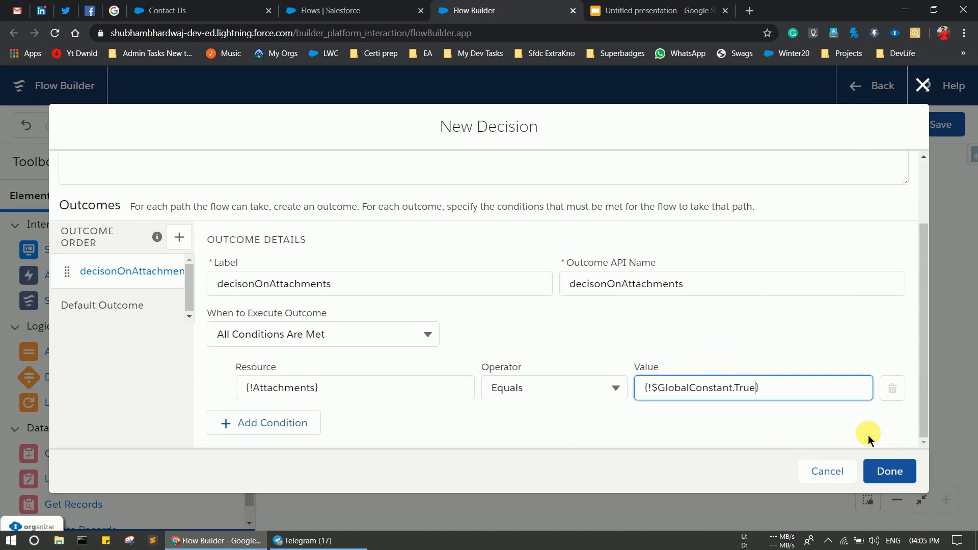
{"action": "left_click", "coordinate": [886, 469]}
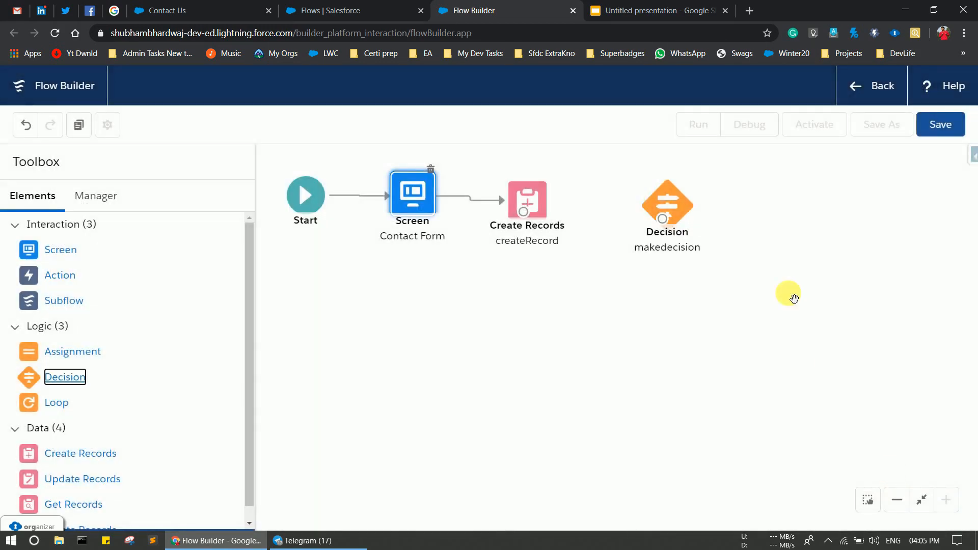
Link Create Records into the makedecision Decision and place a new Screen element on the canvas.
{"action": "left_click_drag", "start_coordinate": [635, 214], "coordinate": [617, 200]}
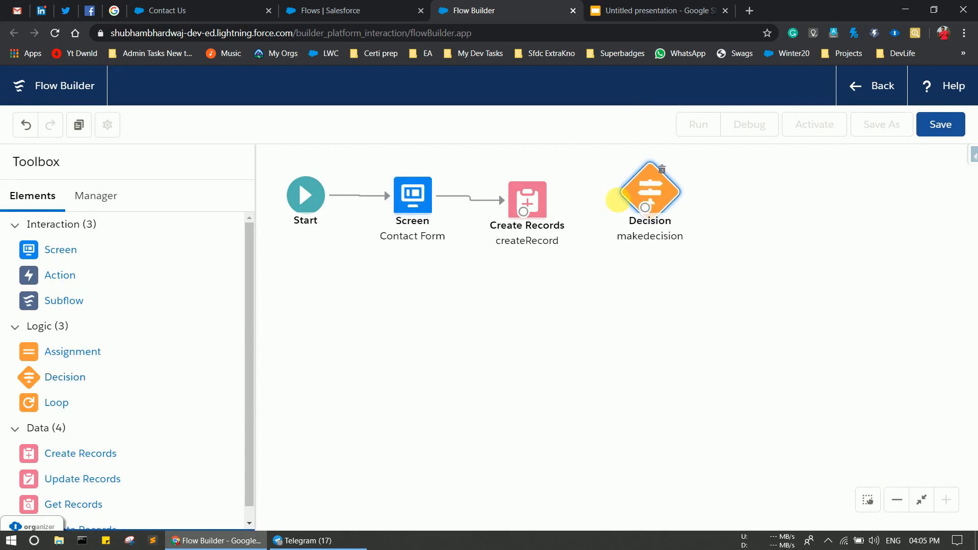
{"action": "left_click_drag", "start_coordinate": [523, 211], "coordinate": [646, 214]}
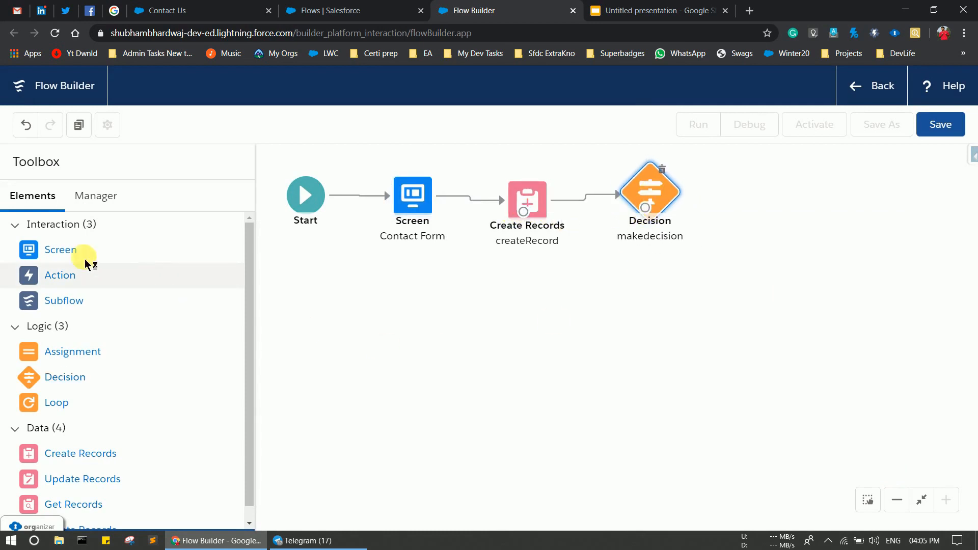
{"action": "left_click_drag", "start_coordinate": [74, 254], "coordinate": [762, 177]}
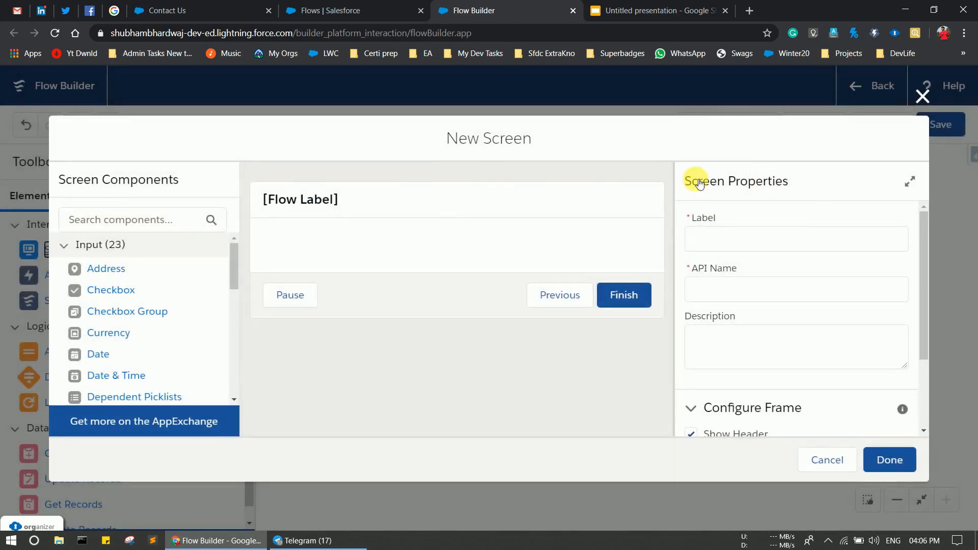
Label the new screen Upload Attachments (API name Upload_Attachments) and switch off its Pause button.
{"action": "left_click", "coordinate": [754, 240]}
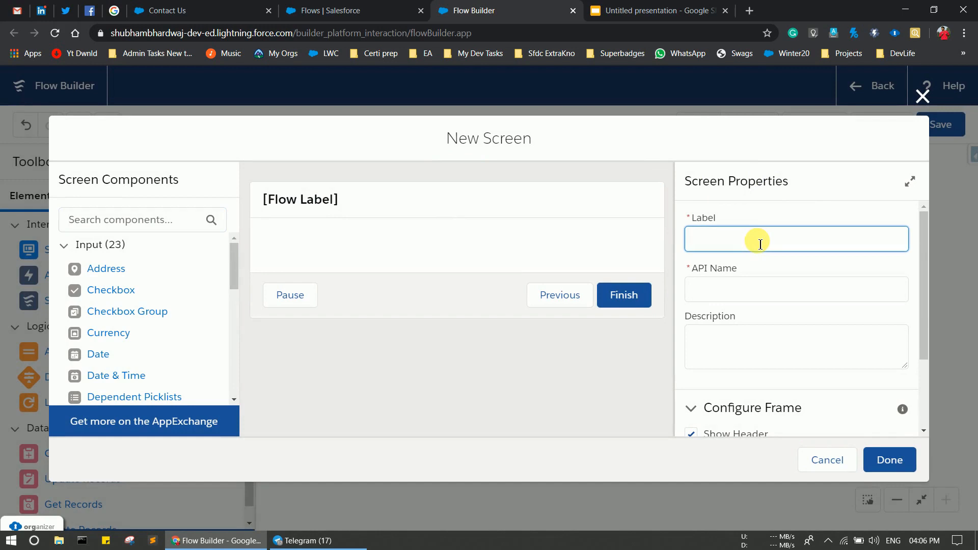
{"action": "type", "text": "Upload A"}
{"action": "type", "text": "ttache"}
{"action": "type", "text": "mets"}
{"action": "type", "text": "nts"}
{"action": "left_click", "coordinate": [722, 294]}
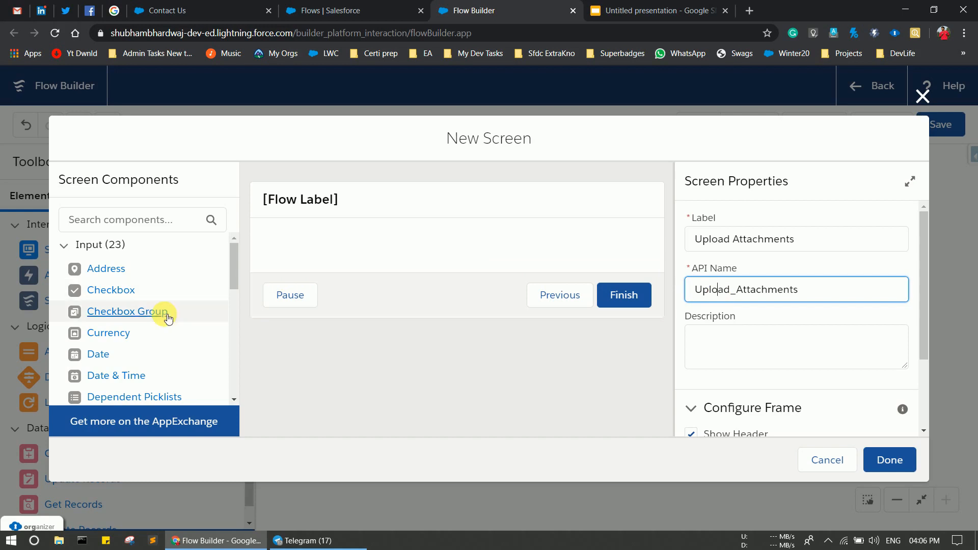
{"action": "scroll", "coordinate": [801, 355], "scroll_direction": "down", "scroll_amount": 3}
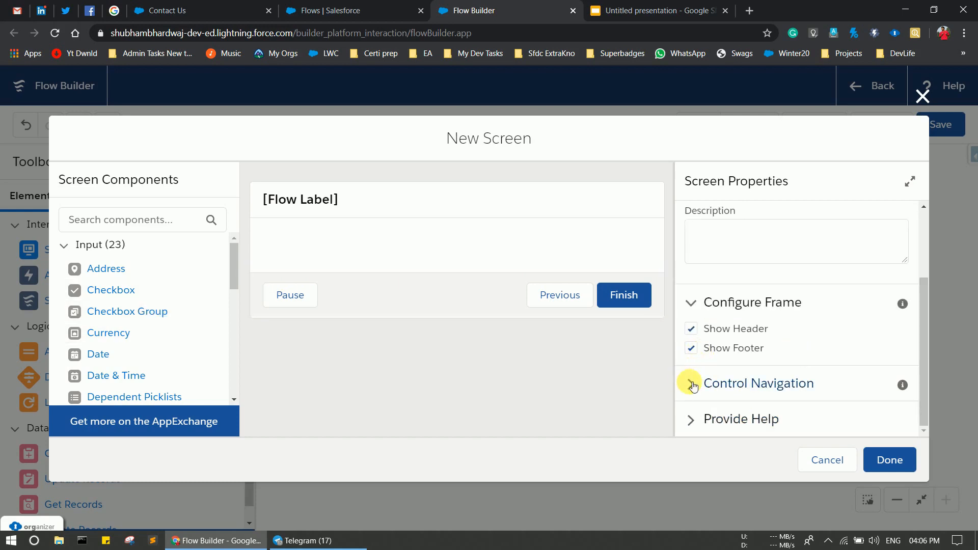
{"action": "left_click", "coordinate": [703, 383]}
{"action": "scroll", "coordinate": [718, 397], "scroll_direction": "down", "scroll_amount": 2}
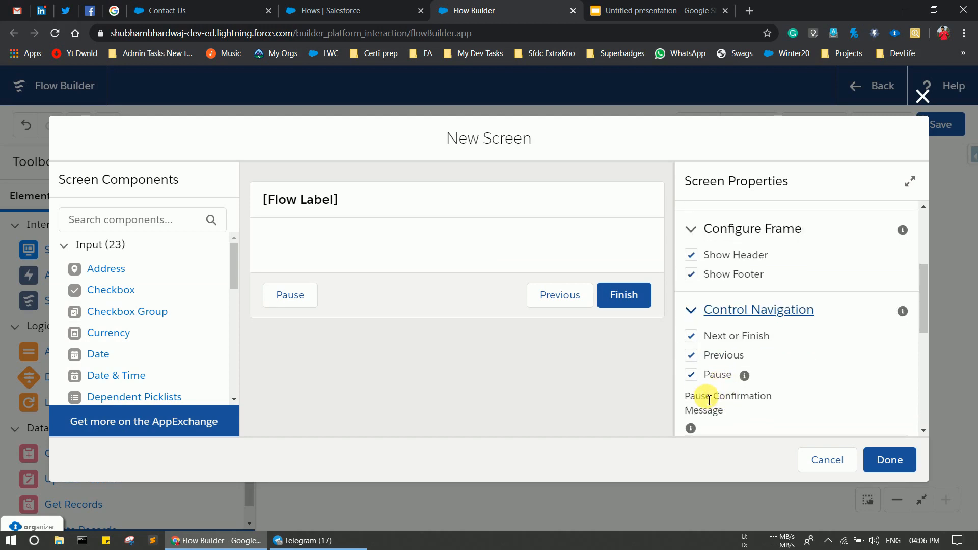
{"action": "left_click", "coordinate": [691, 380]}
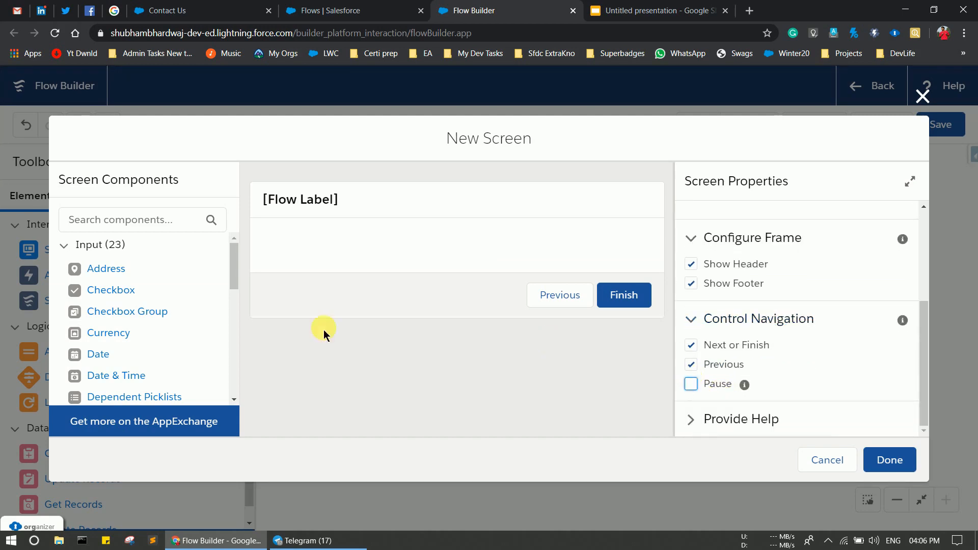
{"action": "scroll", "coordinate": [164, 345], "scroll_direction": "down", "scroll_amount": 3}
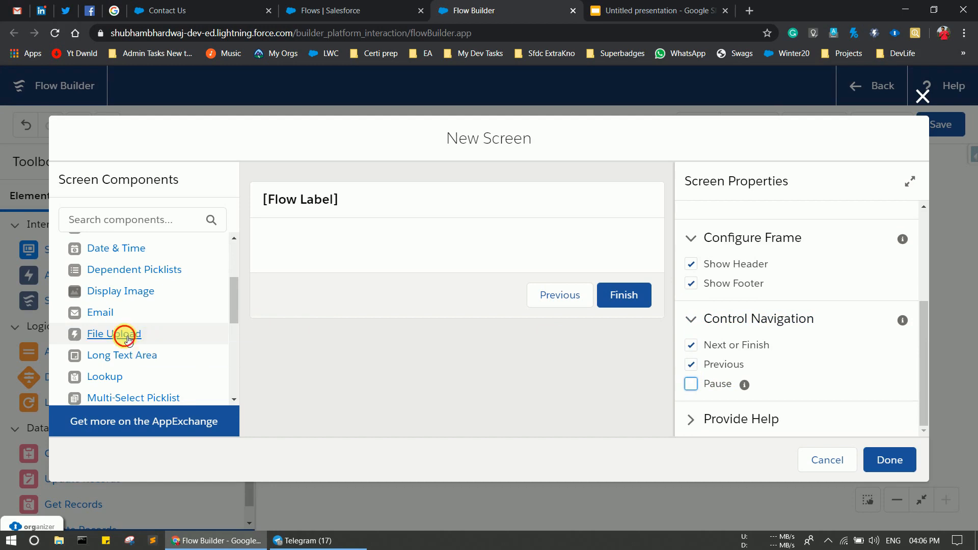
Add a File Upload component with API name conUploadFiles and label Upload Attachments.
{"action": "left_click_drag", "start_coordinate": [124, 337], "coordinate": [317, 248]}
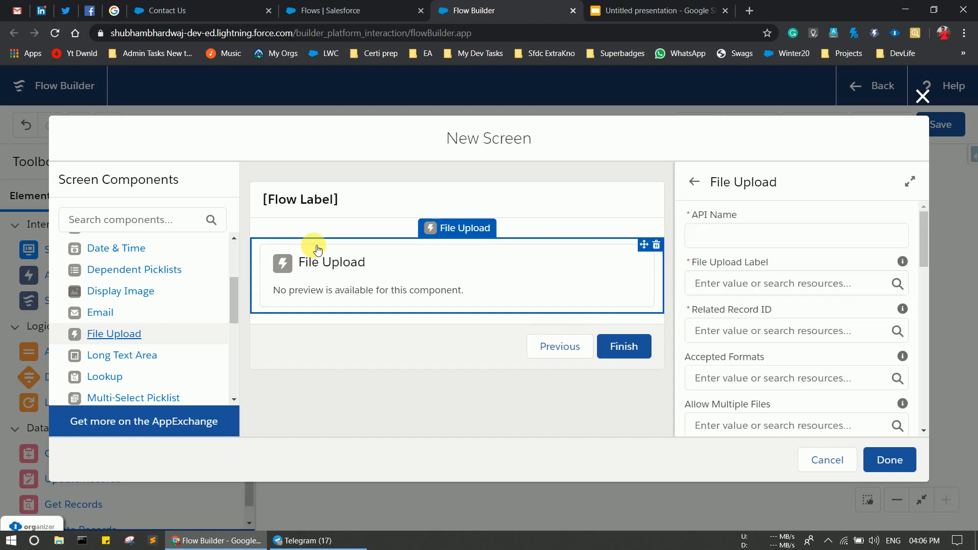
{"action": "left_click", "coordinate": [707, 237]}
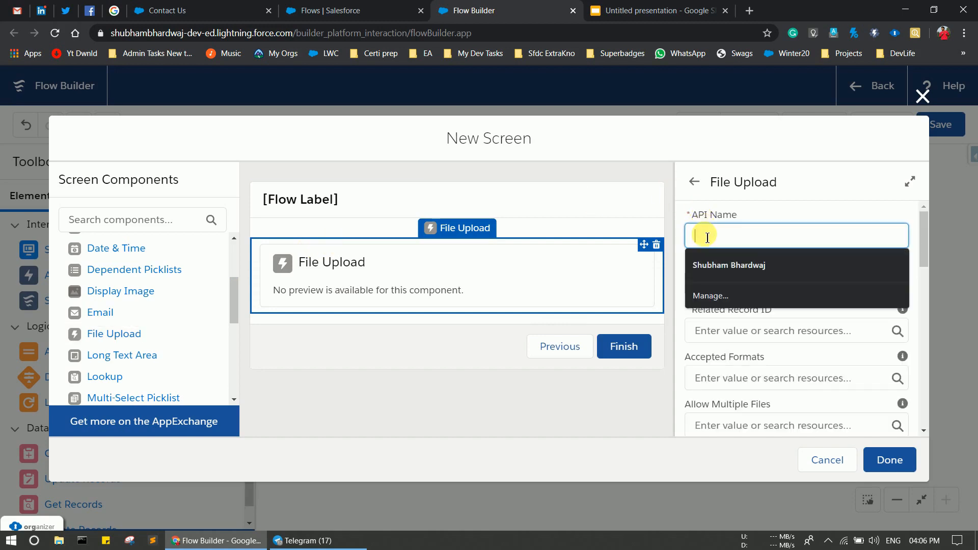
{"action": "type", "text": "conU"}
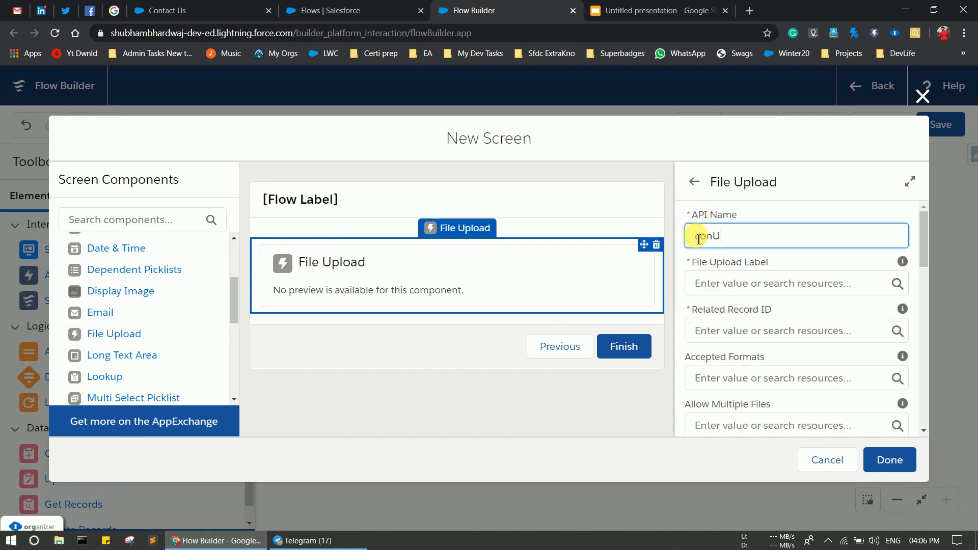
{"action": "type", "text": "ploadFiles"}
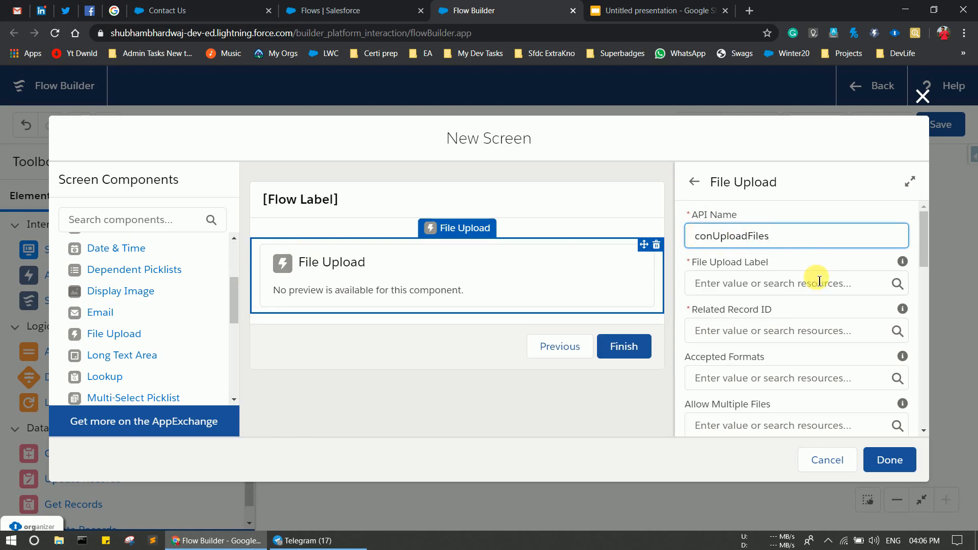
{"action": "left_click", "coordinate": [751, 288]}
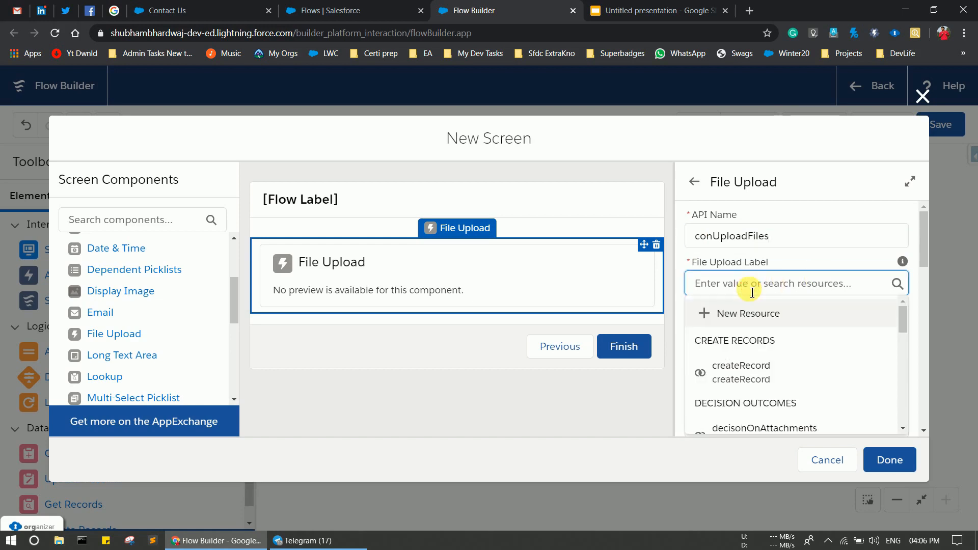
{"action": "type", "text": "Upload "}
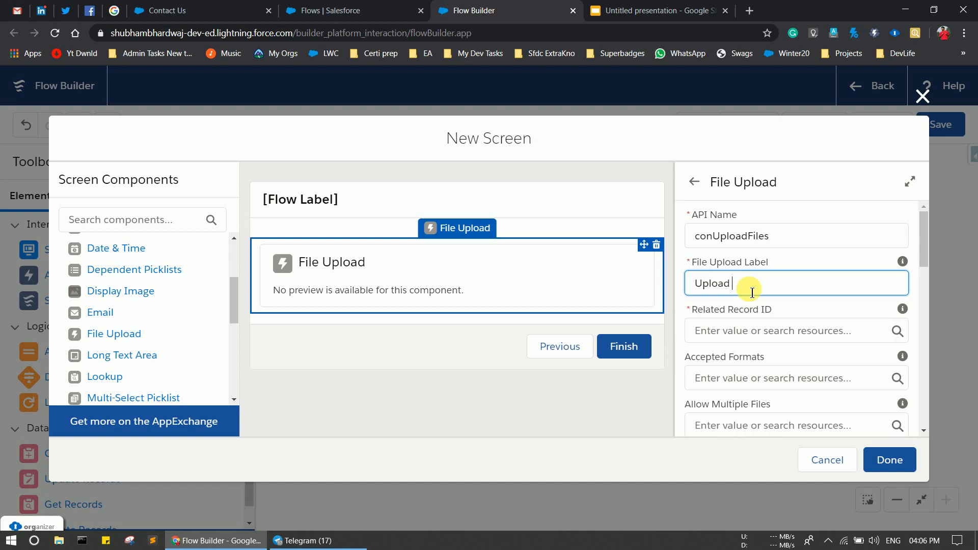
{"action": "type", "text": "Attachments"}
{"action": "left_click", "coordinate": [756, 334]}
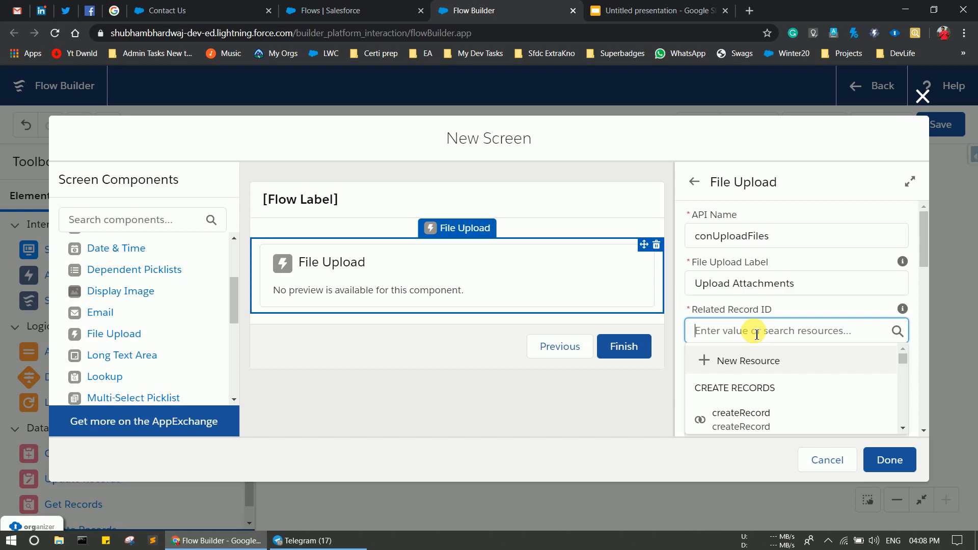
Set the File Upload's Related Record ID to {!conId} and save the Upload Attachments screen.
{"action": "type", "text": "conId"}
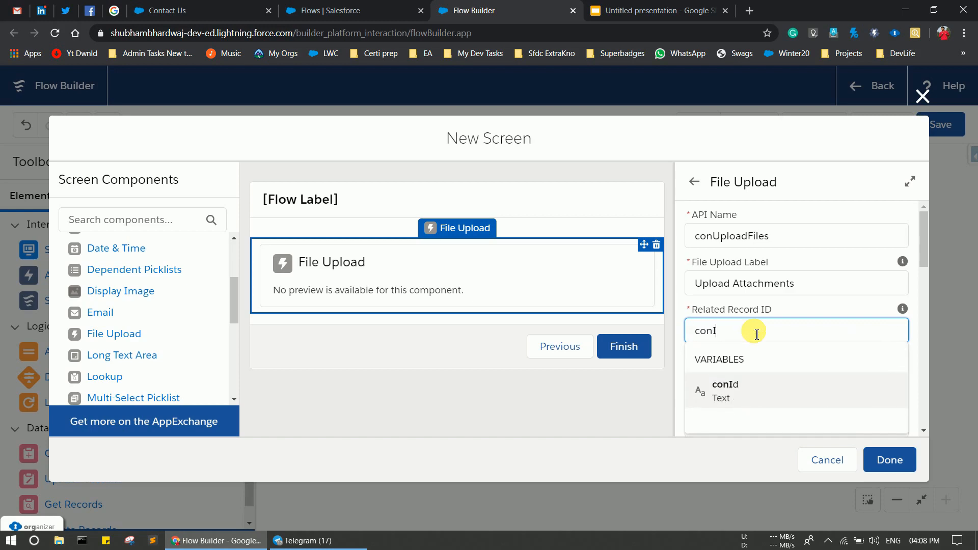
{"action": "left_click", "coordinate": [731, 398]}
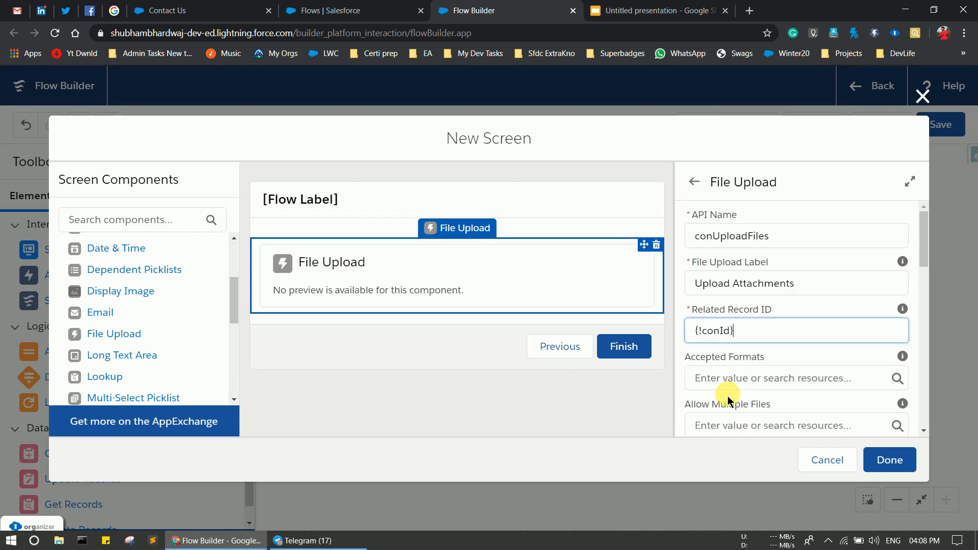
{"action": "scroll", "coordinate": [853, 346], "scroll_direction": "down", "scroll_amount": 3}
{"action": "scroll", "coordinate": [858, 340], "scroll_direction": "down", "scroll_amount": 10}
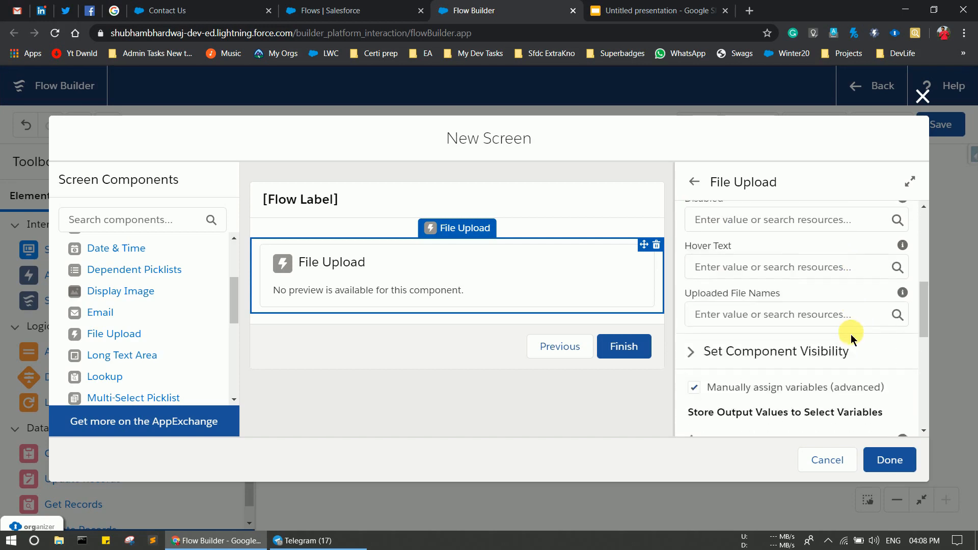
{"action": "left_click", "coordinate": [887, 461]}
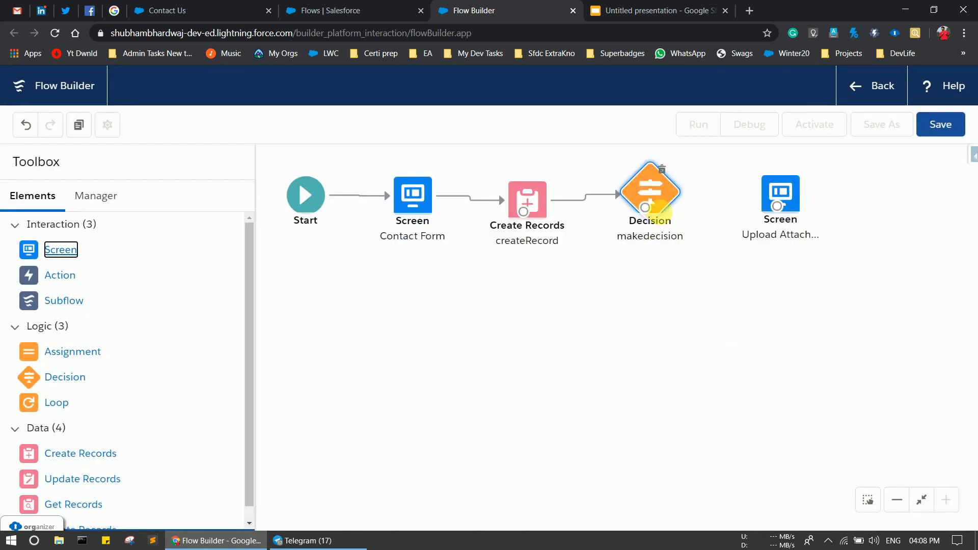
Connect makedecision to Upload Attachments via the decisonOnAttachments outcome, then shift the screen right.
{"action": "left_click_drag", "start_coordinate": [645, 208], "coordinate": [775, 207]}
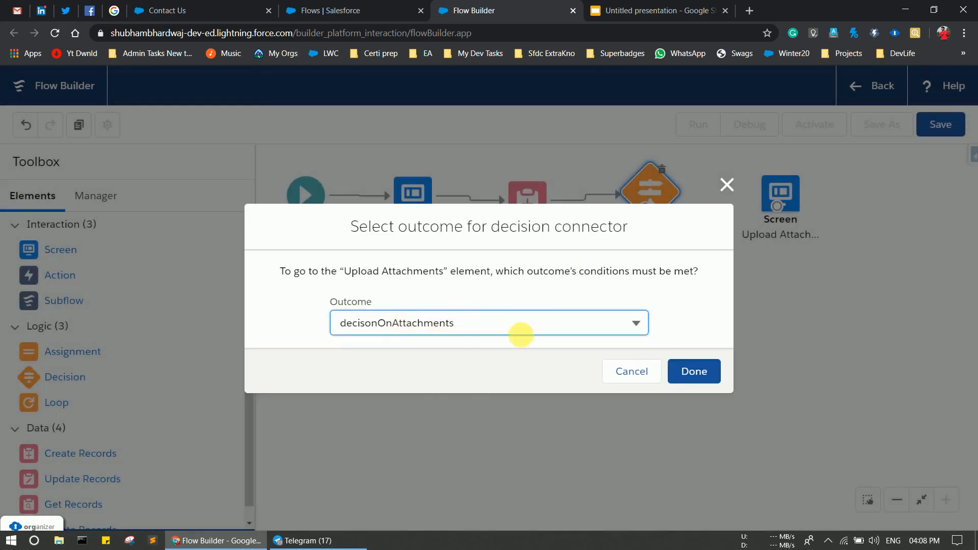
{"action": "left_click", "coordinate": [501, 330]}
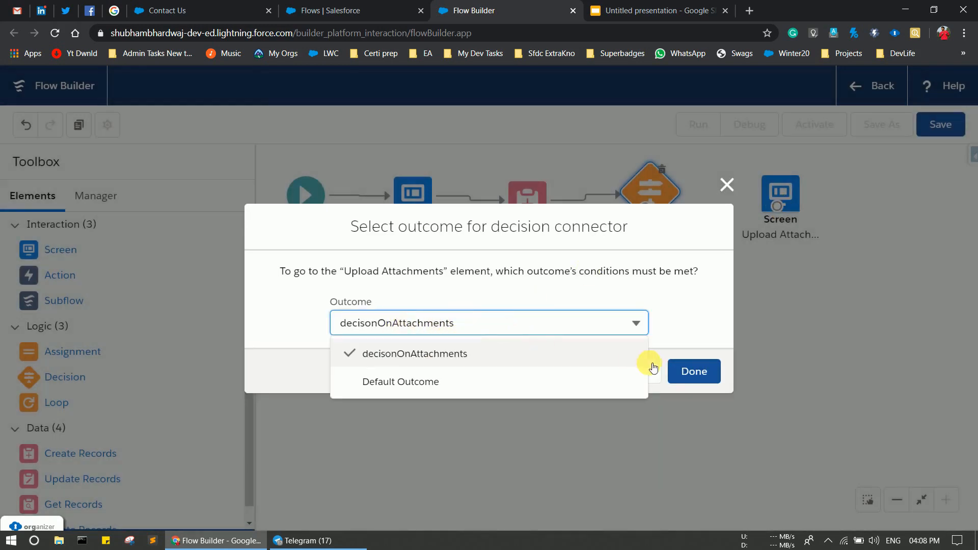
{"action": "left_click", "coordinate": [693, 371]}
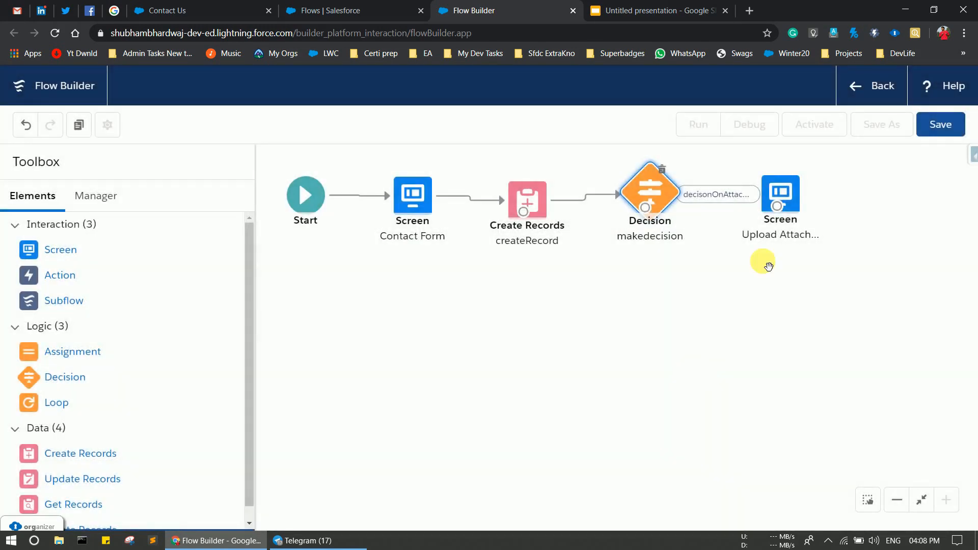
{"action": "left_click_drag", "start_coordinate": [781, 192], "coordinate": [843, 194]}
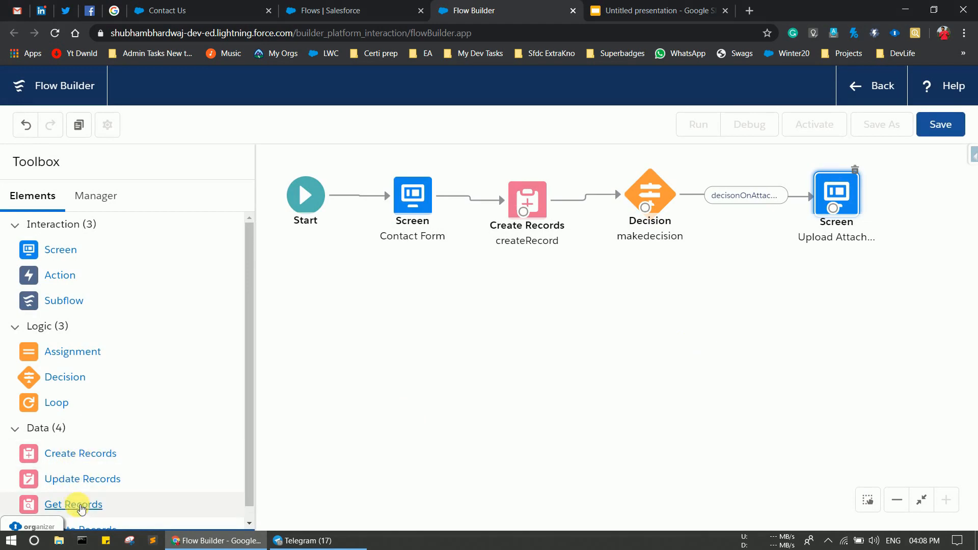
Add a Get Records element named getRecords querying Contact with Conditions are Met.
{"action": "left_click_drag", "start_coordinate": [81, 509], "coordinate": [738, 334]}
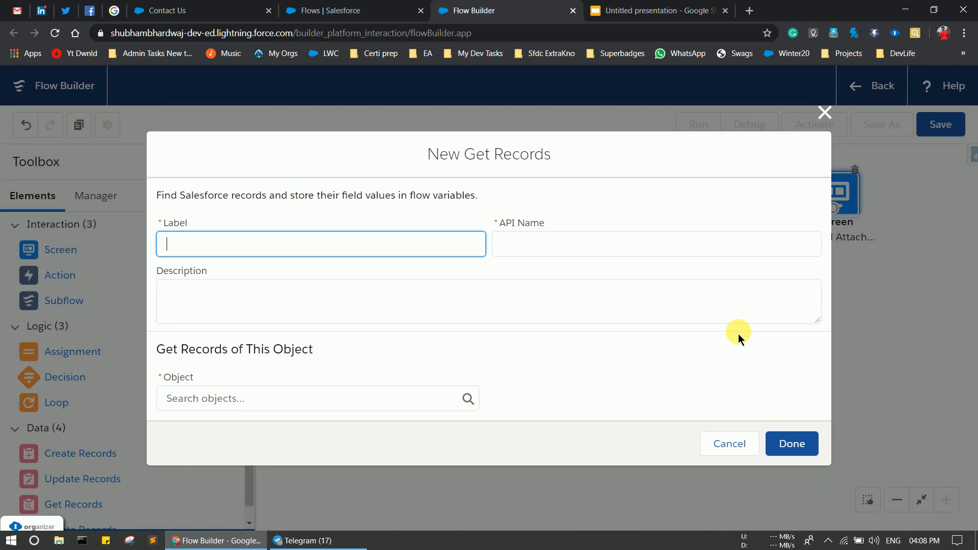
{"action": "type", "text": "getRecords"}
{"action": "left_click", "coordinate": [679, 245]}
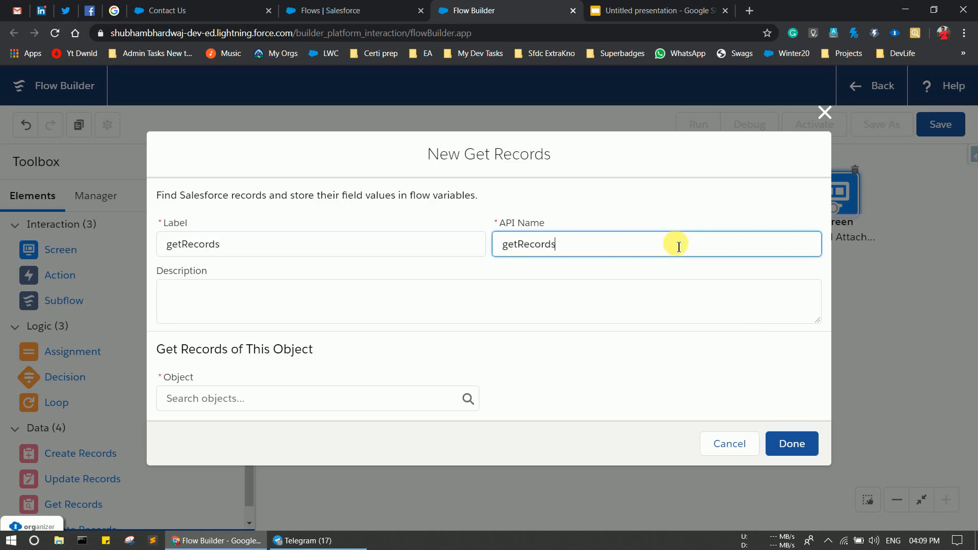
{"action": "left_click", "coordinate": [239, 408]}
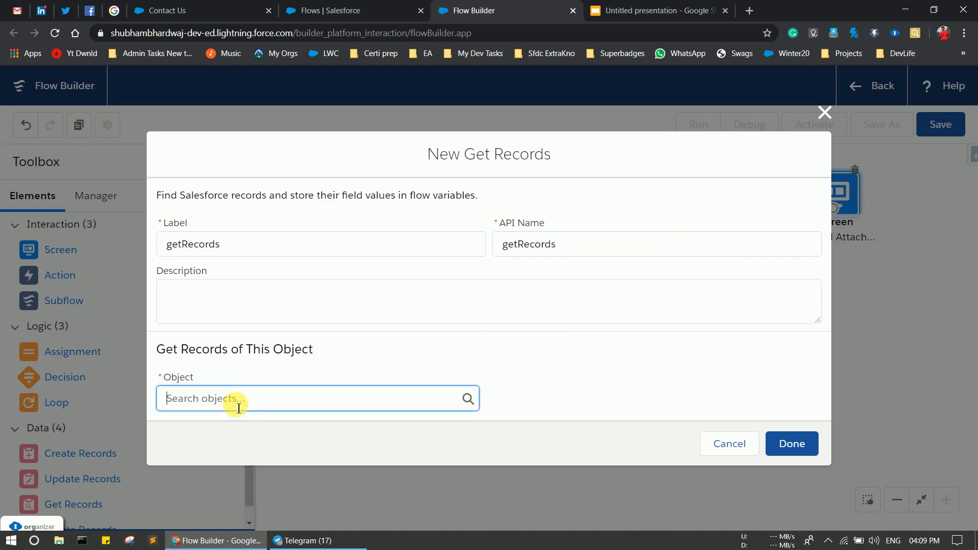
{"action": "type", "text": "contac"}
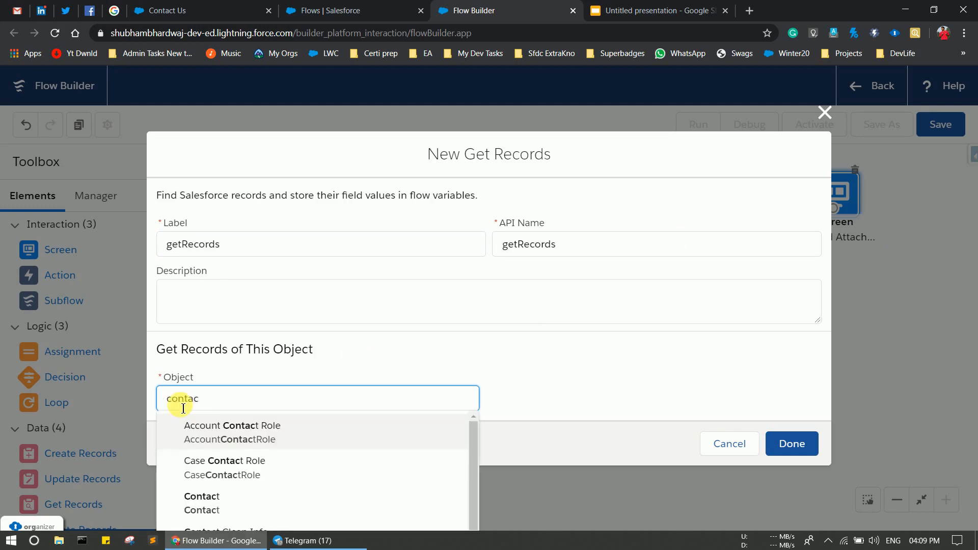
{"action": "left_click", "coordinate": [213, 506]}
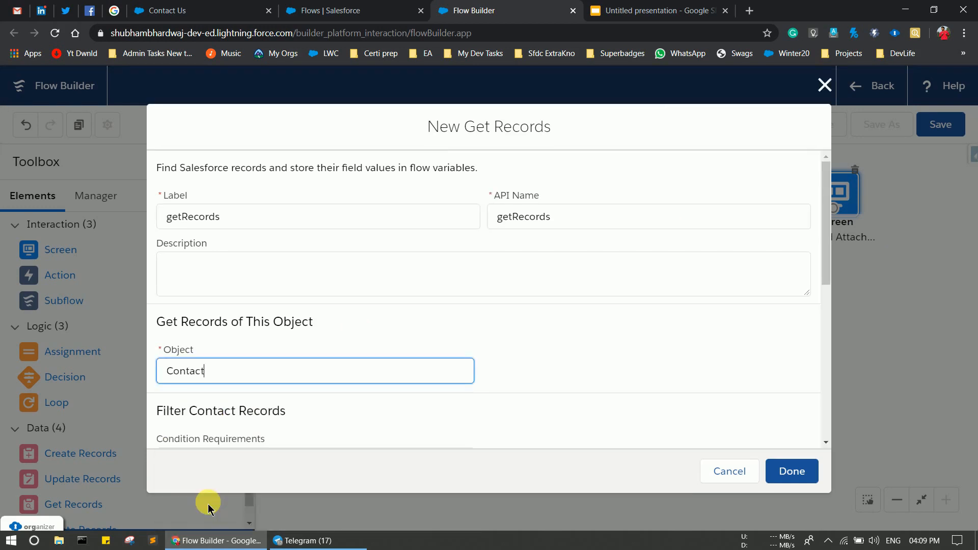
{"action": "scroll", "coordinate": [439, 410], "scroll_direction": "down", "scroll_amount": 2}
{"action": "scroll", "coordinate": [441, 413], "scroll_direction": "down", "scroll_amount": 2}
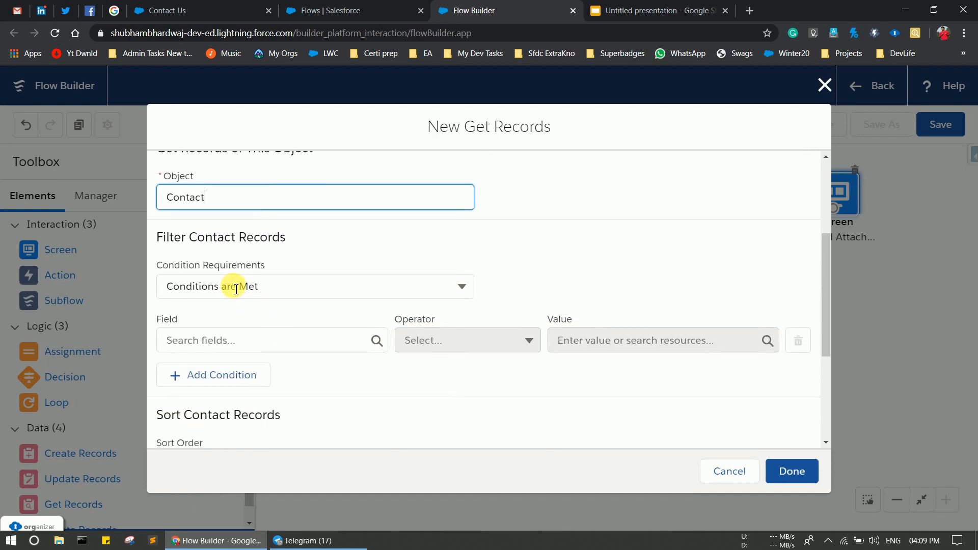
{"action": "left_click", "coordinate": [301, 293]}
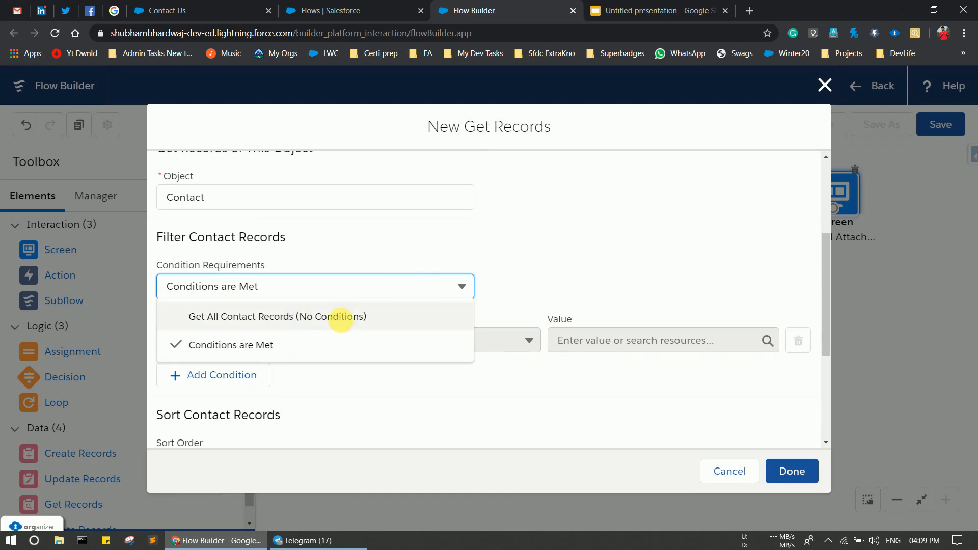
{"action": "left_click", "coordinate": [277, 346]}
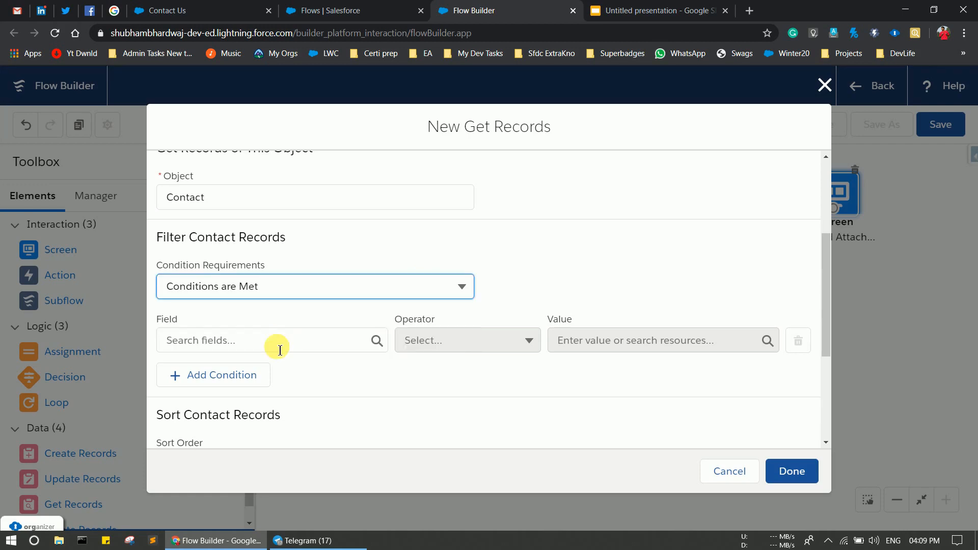
Filter getRecords to Contact Id Equals {!conId}, keeping only the first record, and save it.
{"action": "left_click", "coordinate": [227, 344]}
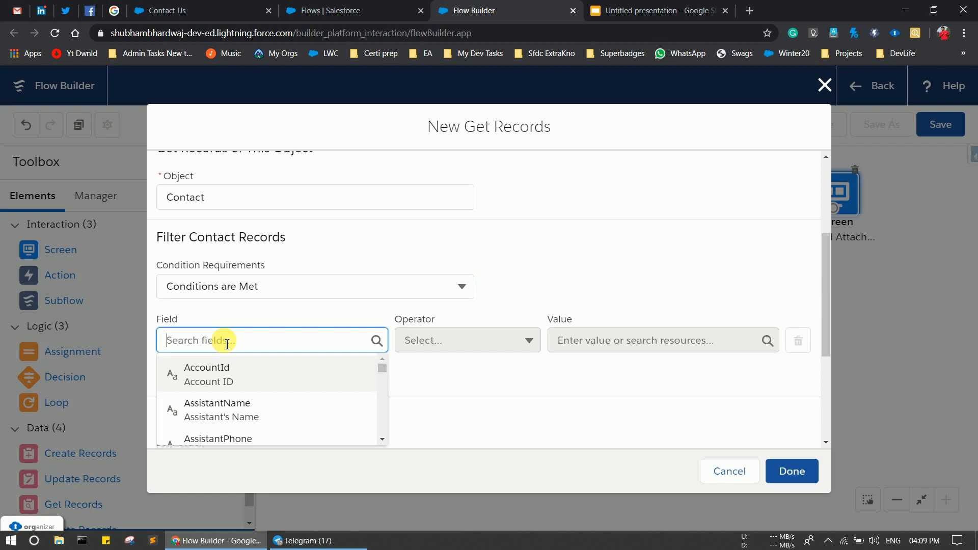
{"action": "type", "text": "con"}
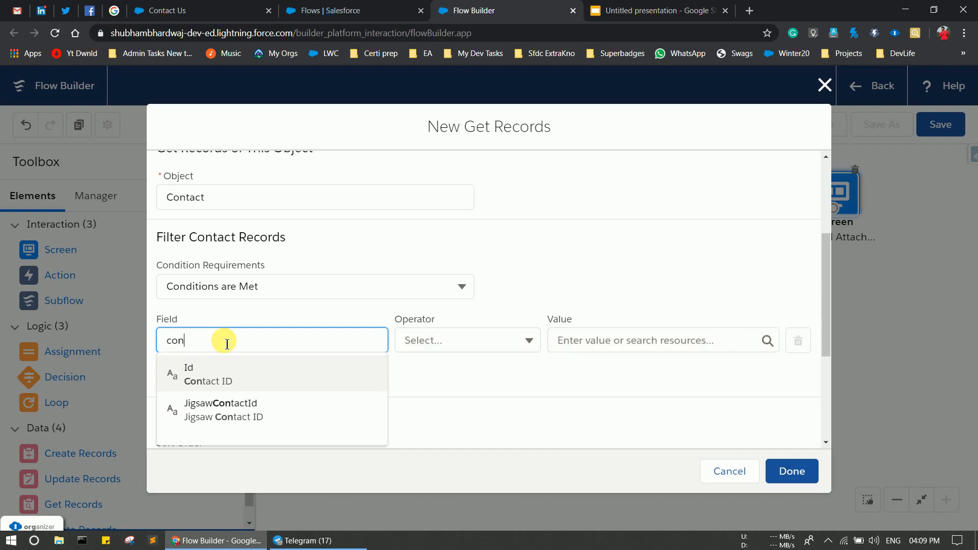
{"action": "left_click", "coordinate": [224, 381]}
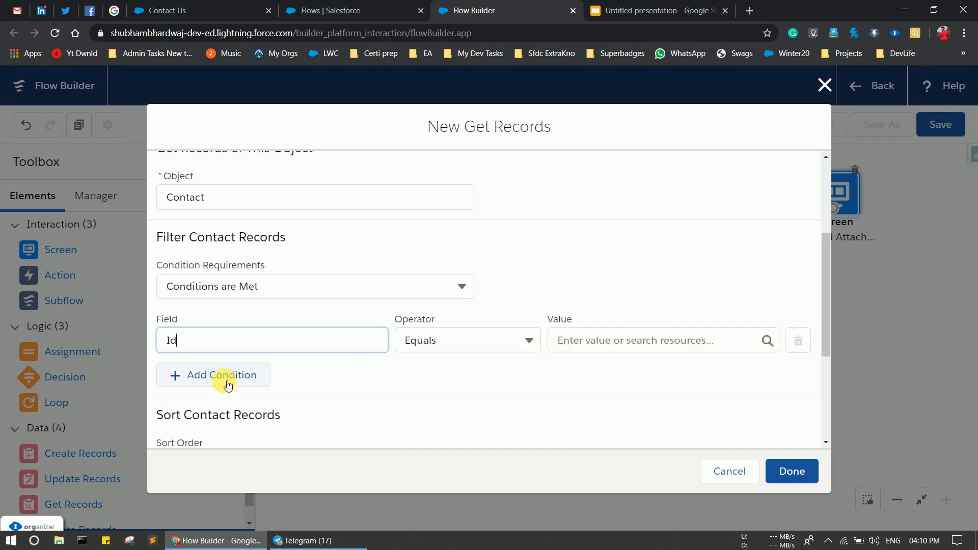
{"action": "left_click", "coordinate": [624, 339]}
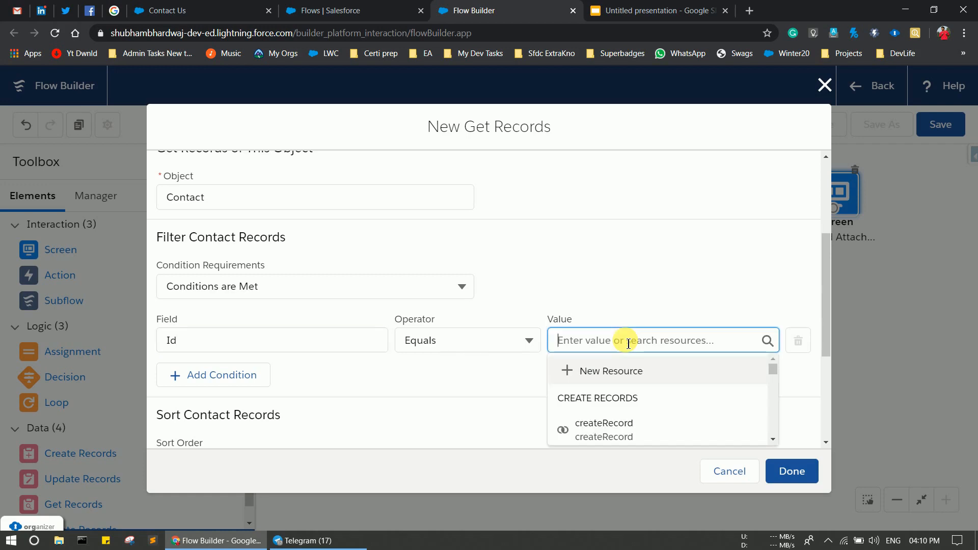
{"action": "type", "text": "conId"}
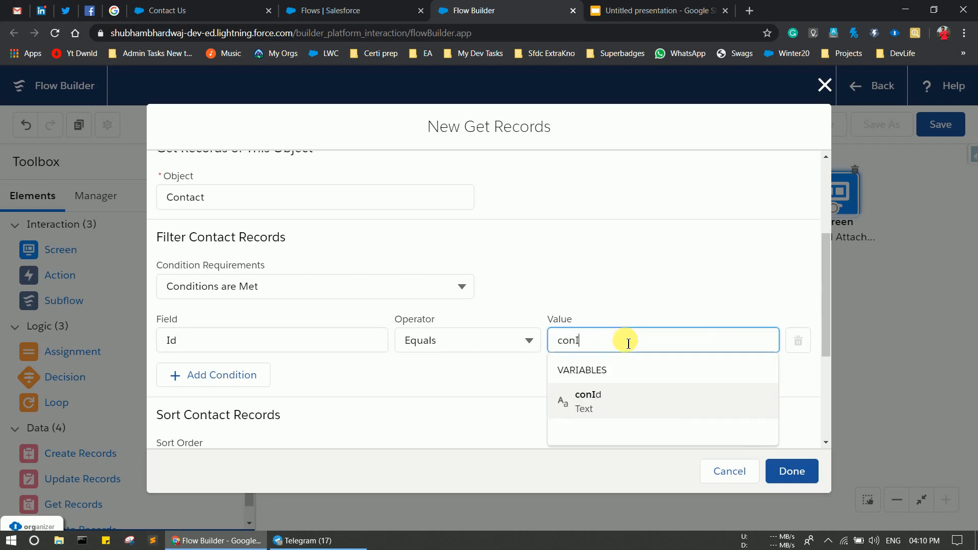
{"action": "left_click", "coordinate": [646, 407]}
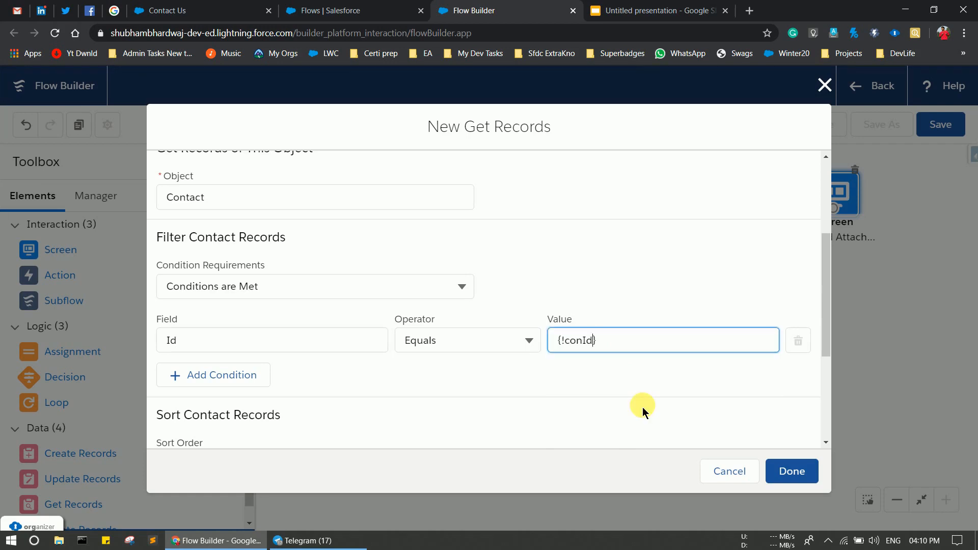
{"action": "scroll", "coordinate": [501, 377], "scroll_direction": "down", "scroll_amount": 3}
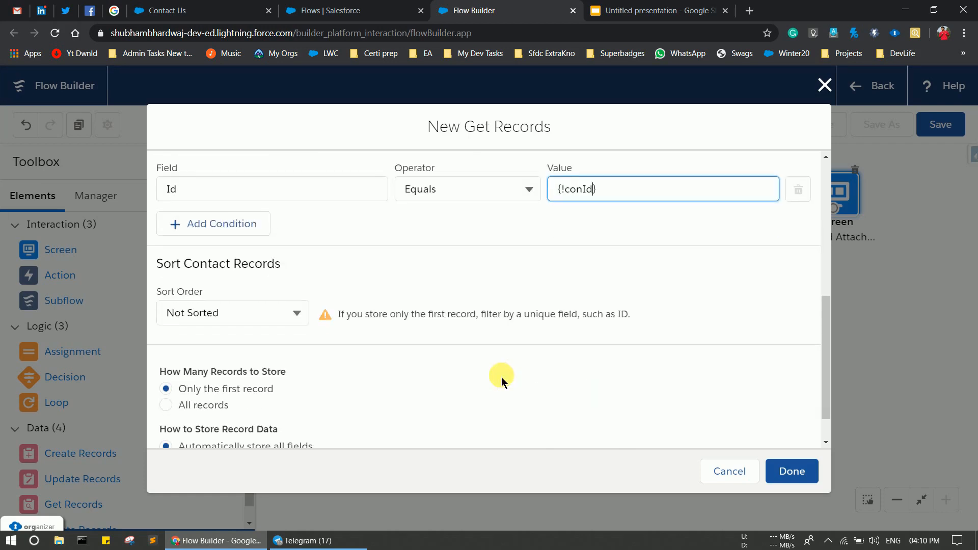
{"action": "scroll", "coordinate": [501, 377], "scroll_direction": "down", "scroll_amount": 1}
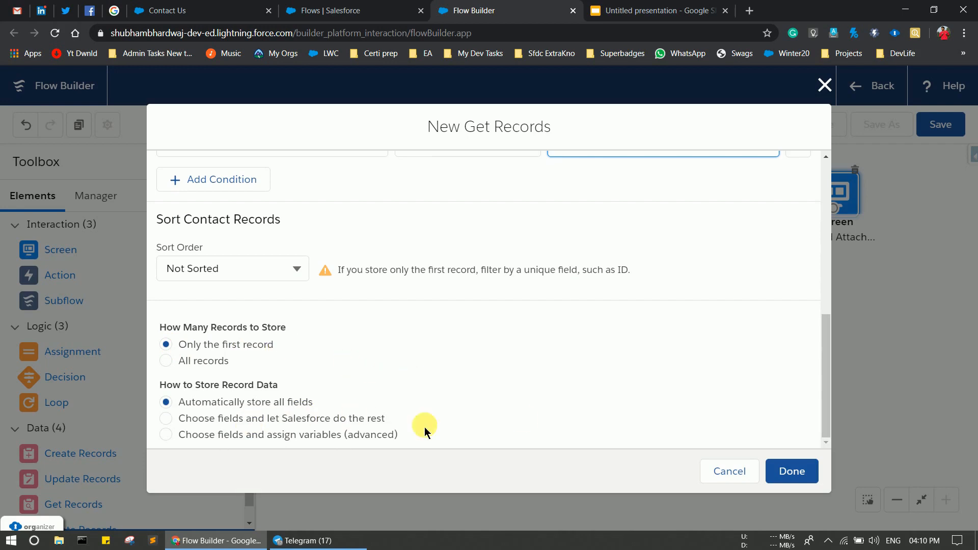
{"action": "left_click", "coordinate": [811, 473]}
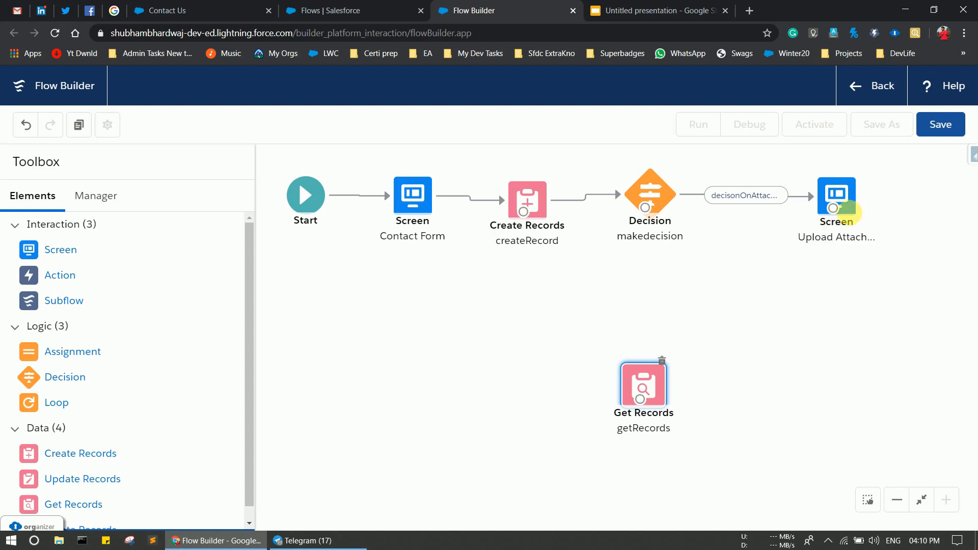
Connect Upload Attachments and the Decision's Default Outcome to Get Records, then add a Screen element.
{"action": "left_click_drag", "start_coordinate": [833, 208], "coordinate": [763, 410]}
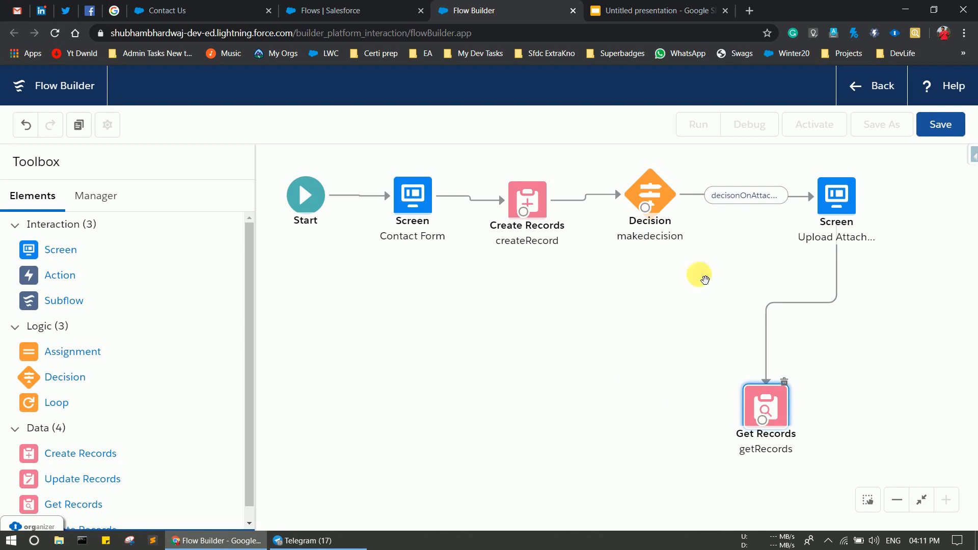
{"action": "left_click_drag", "start_coordinate": [645, 208], "coordinate": [762, 421]}
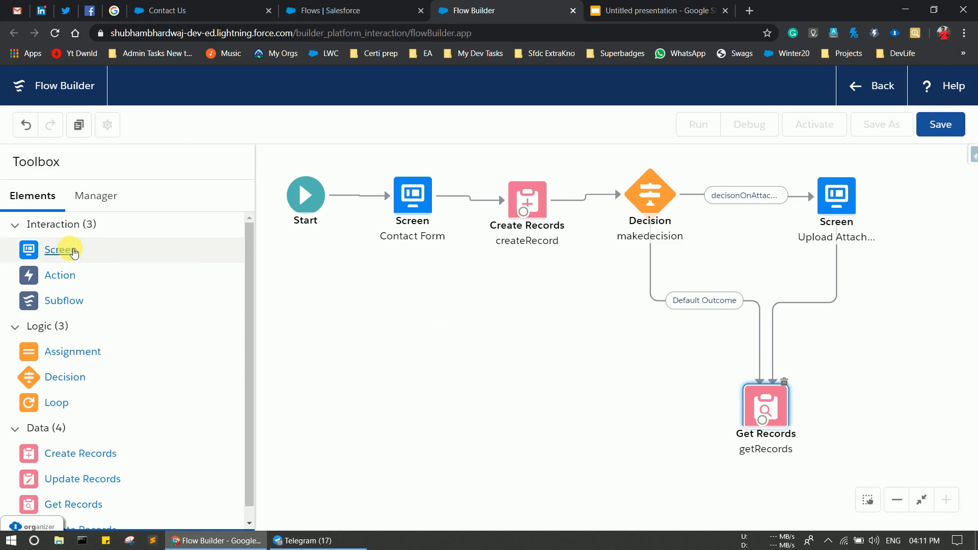
{"action": "left_click_drag", "start_coordinate": [68, 251], "coordinate": [403, 341]}
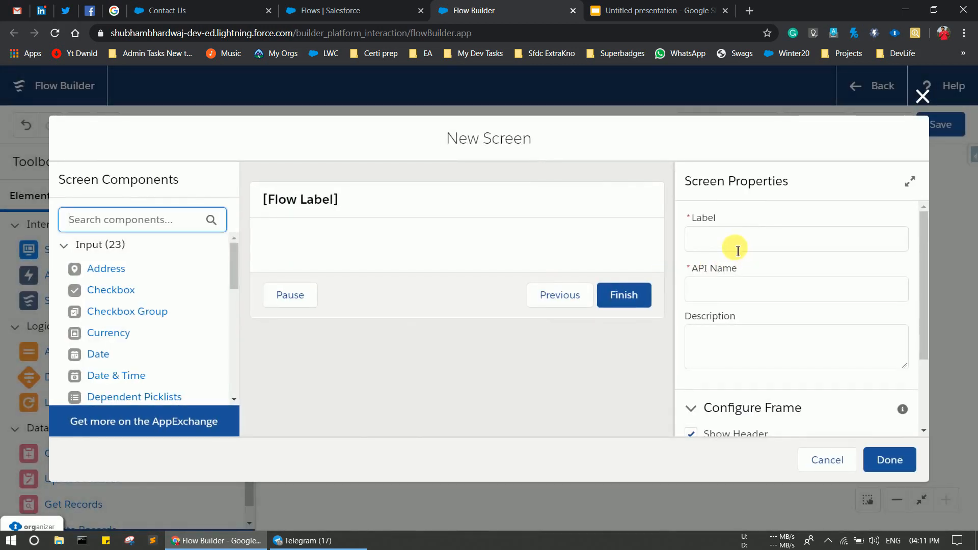
Label the new screen 'Success Screen' (API name Success_Screen), hiding the header and keeping the footer.
{"action": "left_click", "coordinate": [737, 250]}
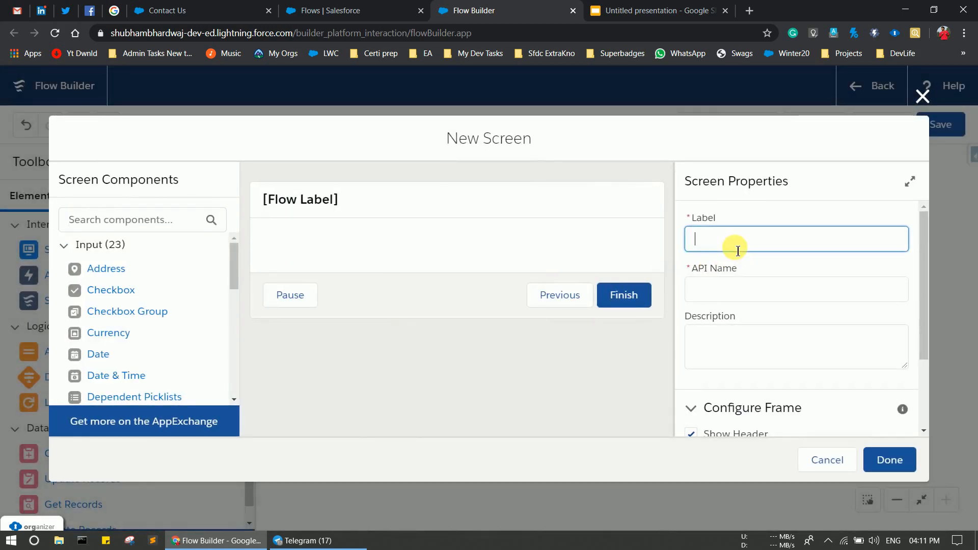
{"action": "type", "text": "Su"}
{"action": "type", "text": "cess"}
{"action": "key", "text": "BackSpace"}
{"action": "key", "text": "BackSpace"}
{"action": "type", "text": "cess Screen"}
{"action": "left_click", "coordinate": [773, 289]}
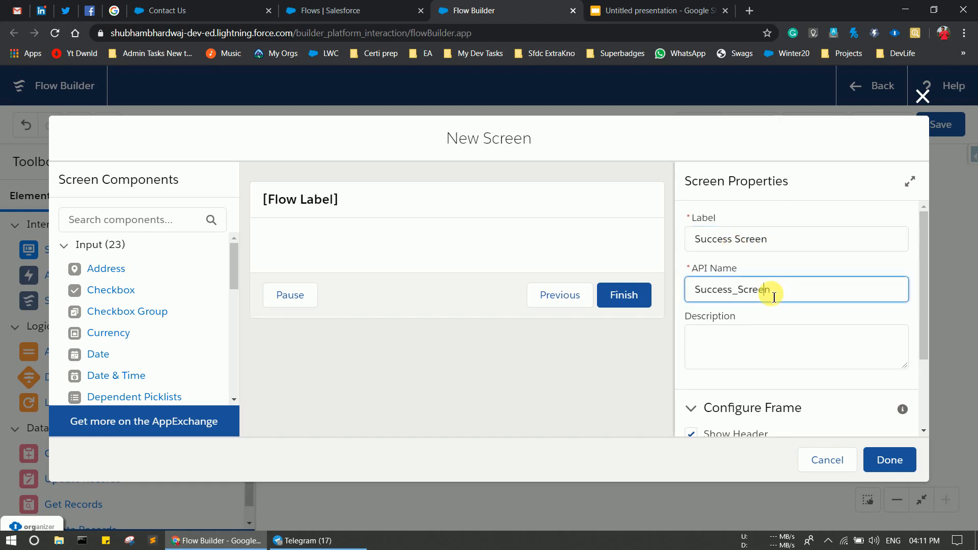
{"action": "scroll", "coordinate": [769, 298], "scroll_direction": "down", "scroll_amount": 2}
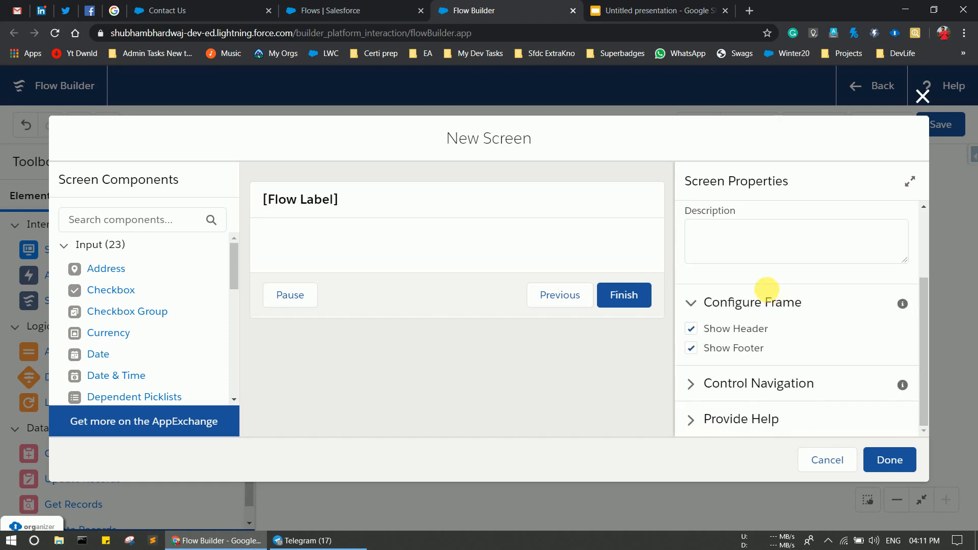
{"action": "left_click", "coordinate": [691, 348]}
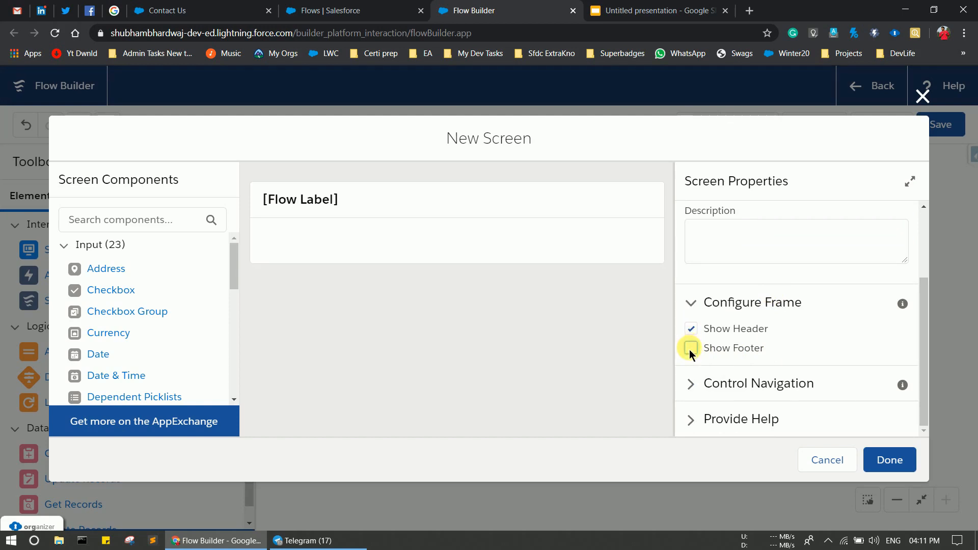
{"action": "left_click", "coordinate": [690, 348]}
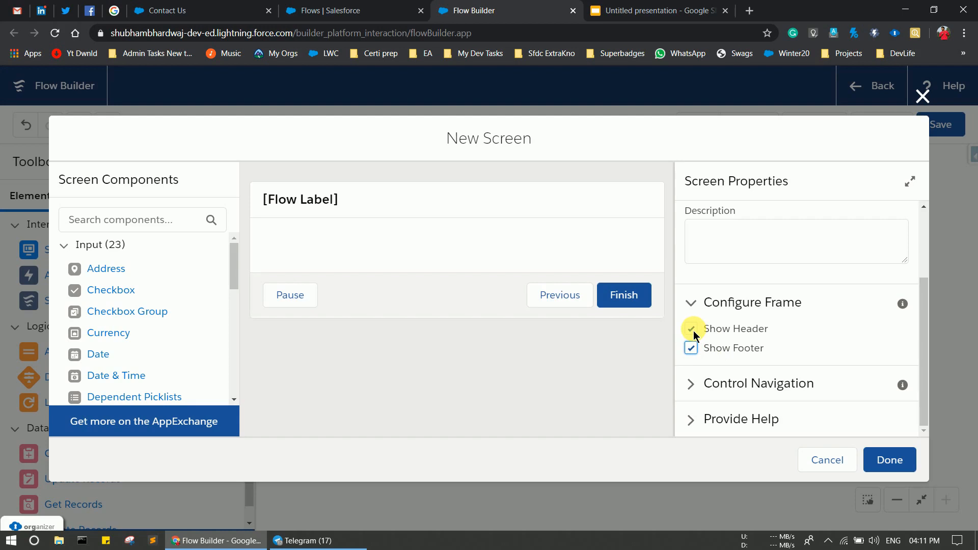
{"action": "left_click", "coordinate": [692, 329]}
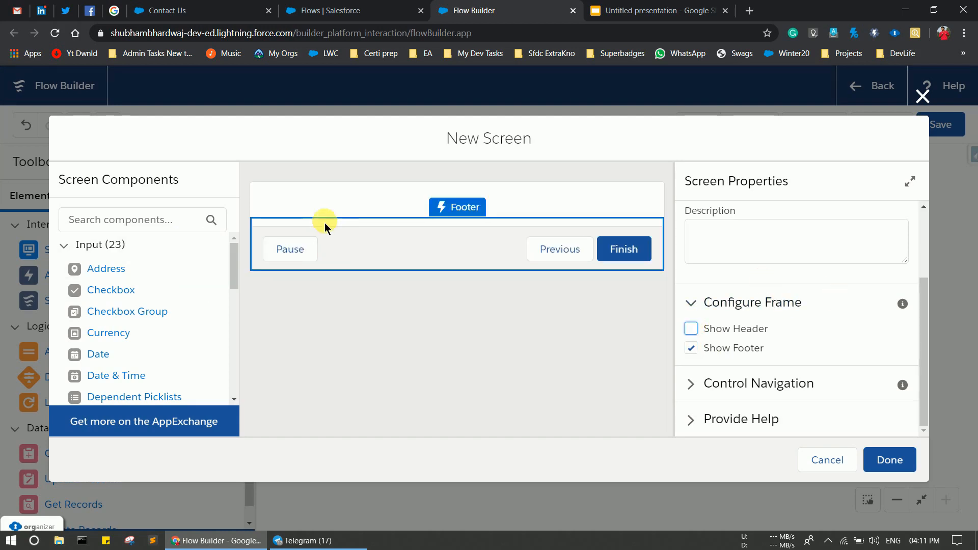
{"action": "left_click", "coordinate": [140, 220]}
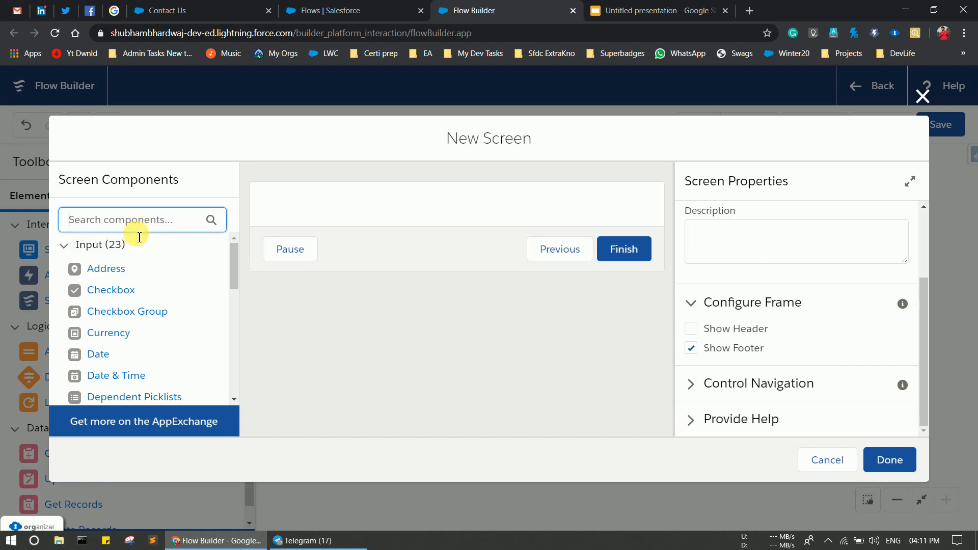
Add a Display Text component to the screen with API name conDis.
{"action": "type", "text": "Display"}
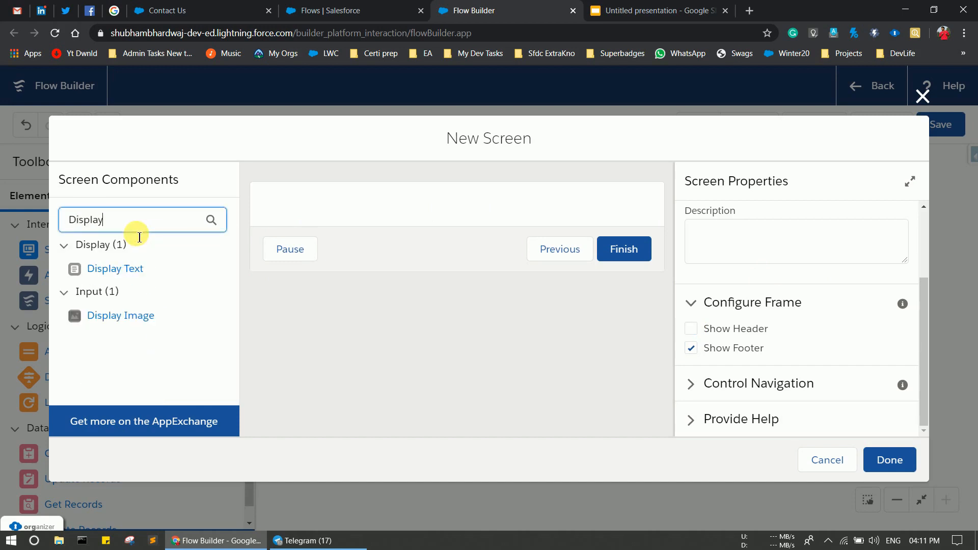
{"action": "left_click", "coordinate": [110, 270]}
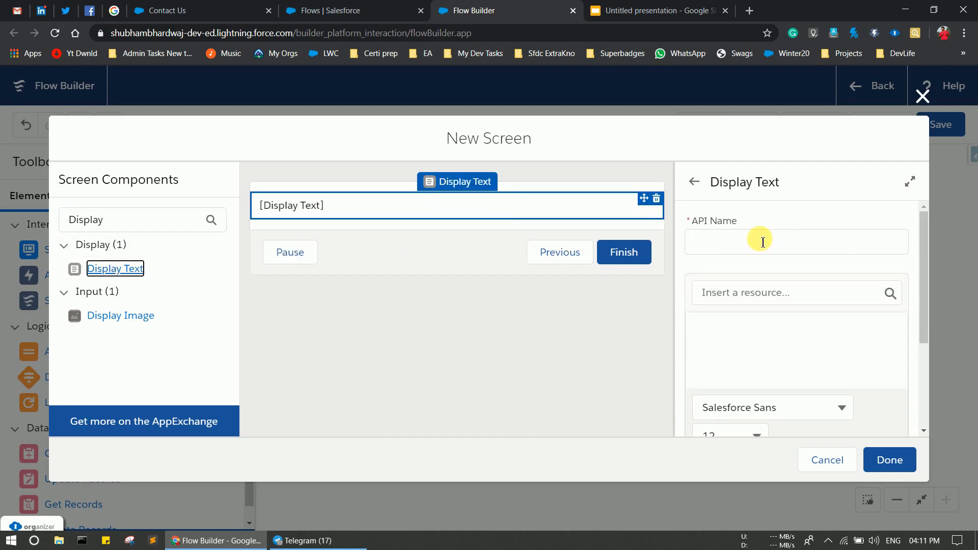
{"action": "left_click", "coordinate": [763, 242]}
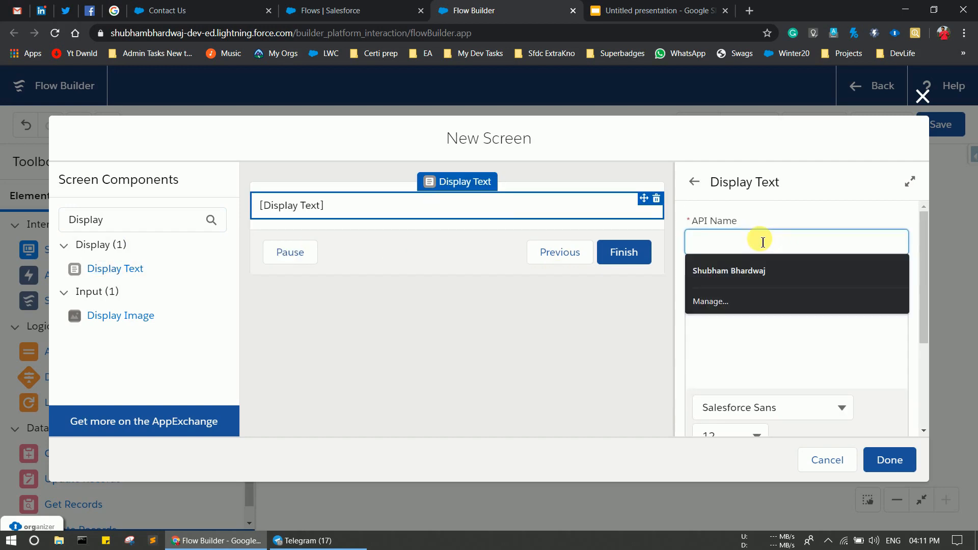
{"action": "type", "text": "conDis"}
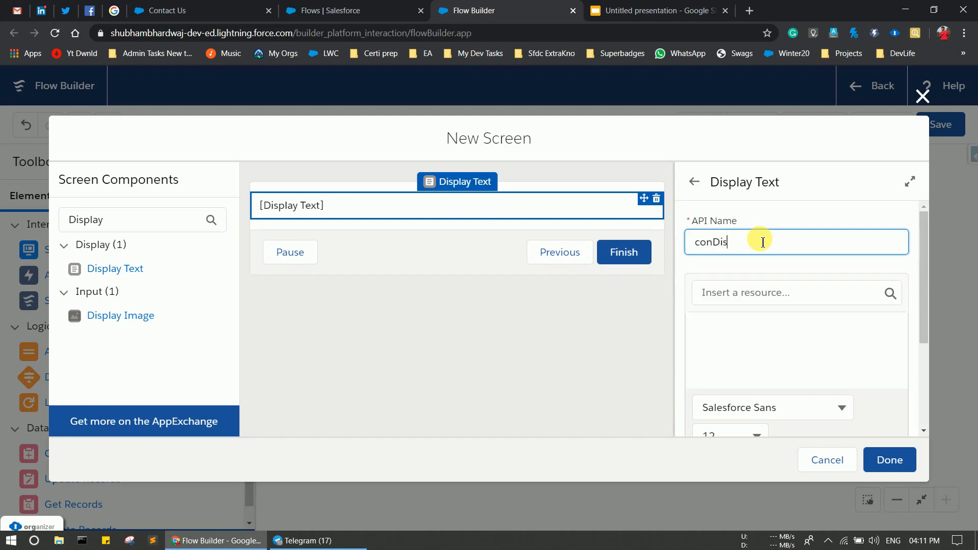
Enter the message "Hurray! Contact is succesfully Created" in the Display Text box.
{"action": "left_click", "coordinate": [753, 321]}
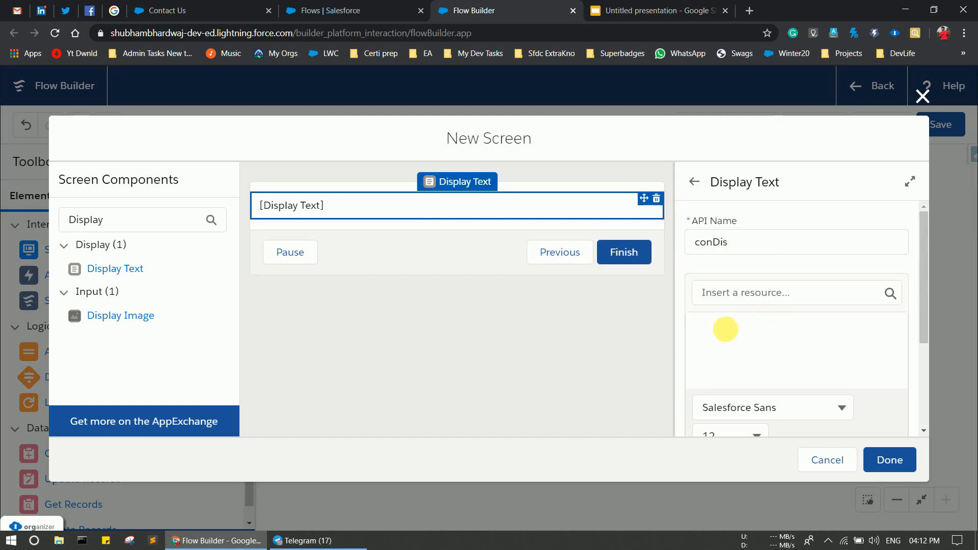
{"action": "scroll", "coordinate": [733, 336], "scroll_direction": "down", "scroll_amount": 2}
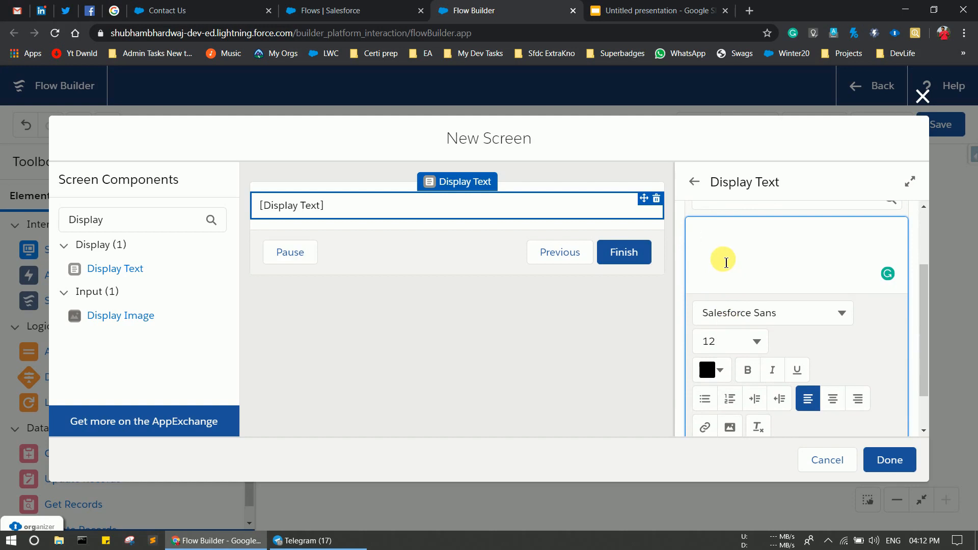
{"action": "type", "text": "Hurray"}
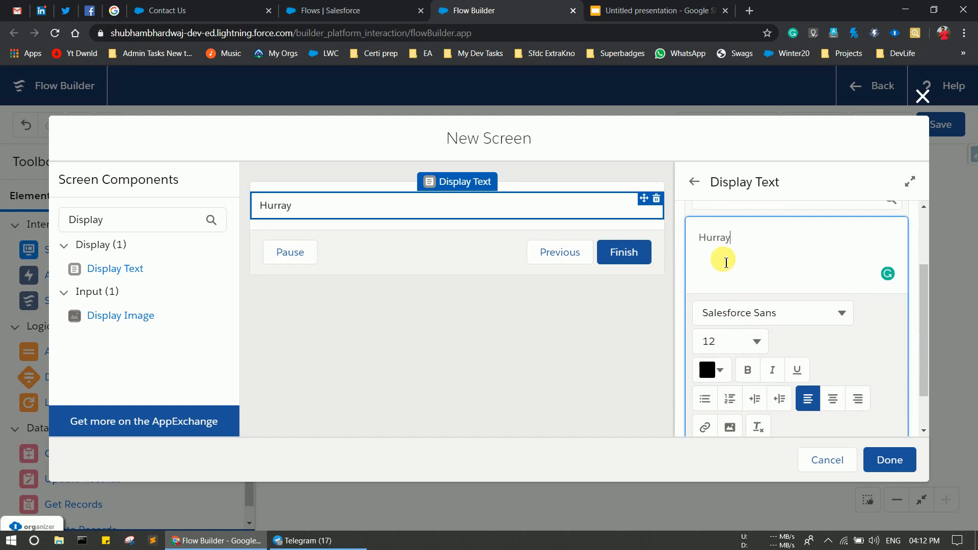
{"action": "type", "text": "! Contat"}
{"action": "key", "text": "BackSpace"}
{"action": "type", "text": "act is "}
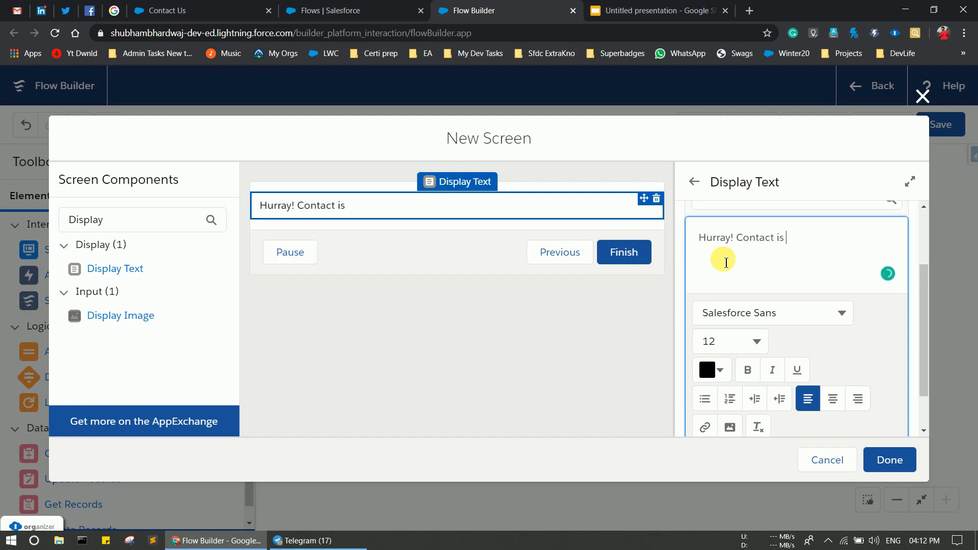
{"action": "type", "text": "succesfully Created"}
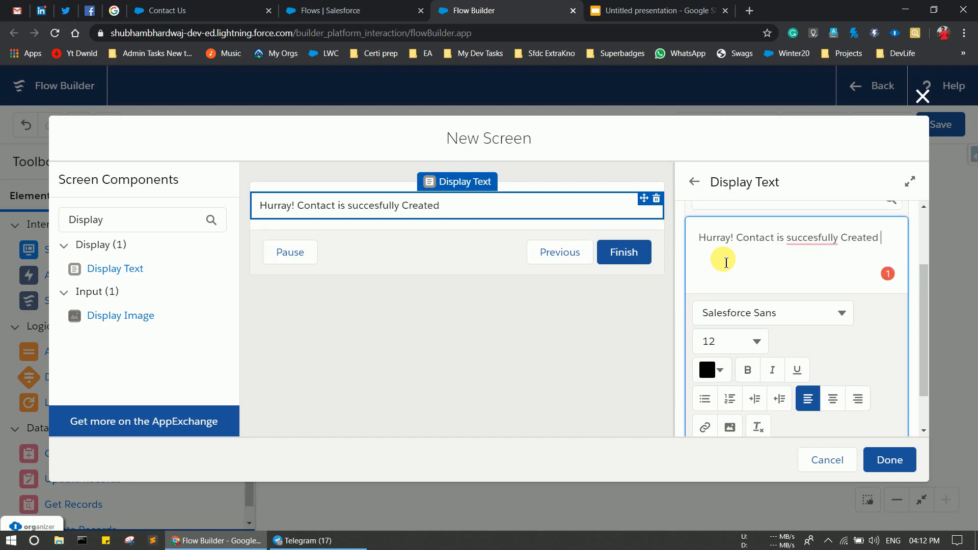
{"action": "key", "text": "Return"}
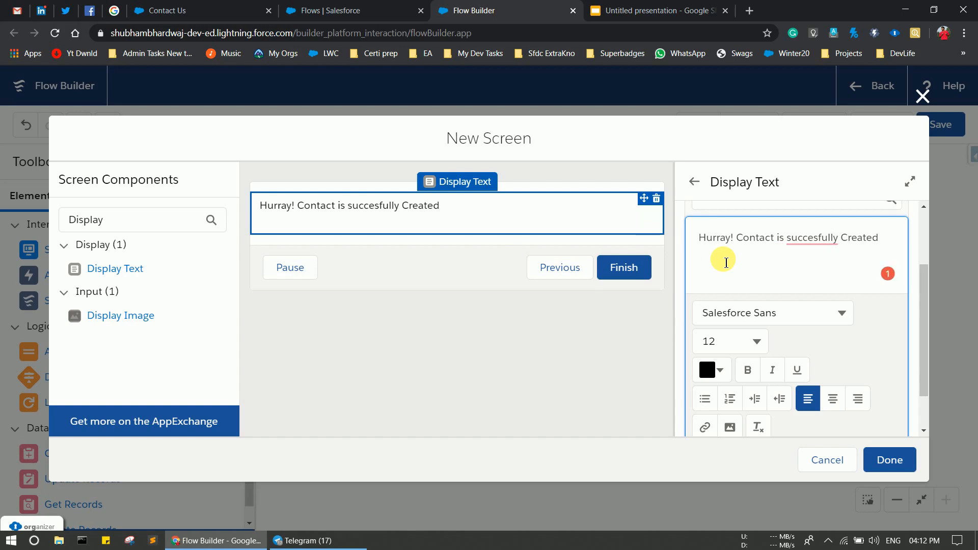
{"action": "type", "text": "Thi"}
{"action": "key", "text": "BackSpace"}
{"action": "key", "text": "BackSpace"}
{"action": "key", "text": "BackSpace"}
Select 'Contact' in the message and browse the Contact from getRecords fields in the resource picker.
{"action": "double_click", "coordinate": [758, 239]}
{"action": "scroll", "coordinate": [759, 248], "scroll_direction": "up", "scroll_amount": 1}
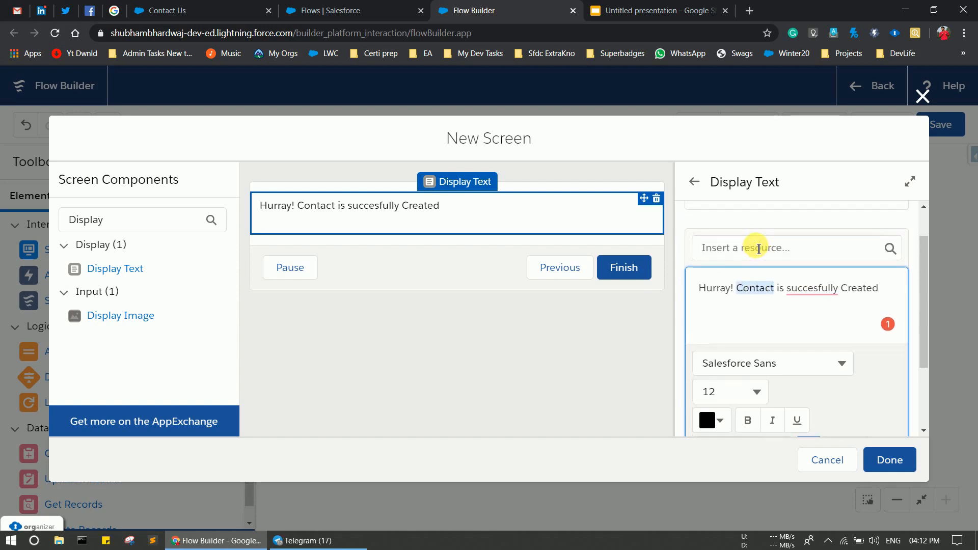
{"action": "left_click", "coordinate": [758, 249]}
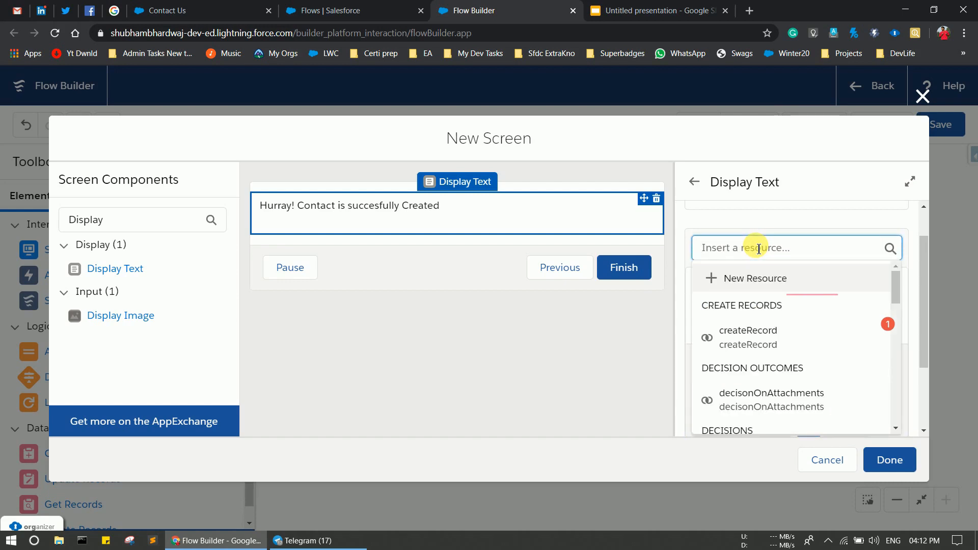
{"action": "scroll", "coordinate": [785, 371], "scroll_direction": "down", "scroll_amount": 3}
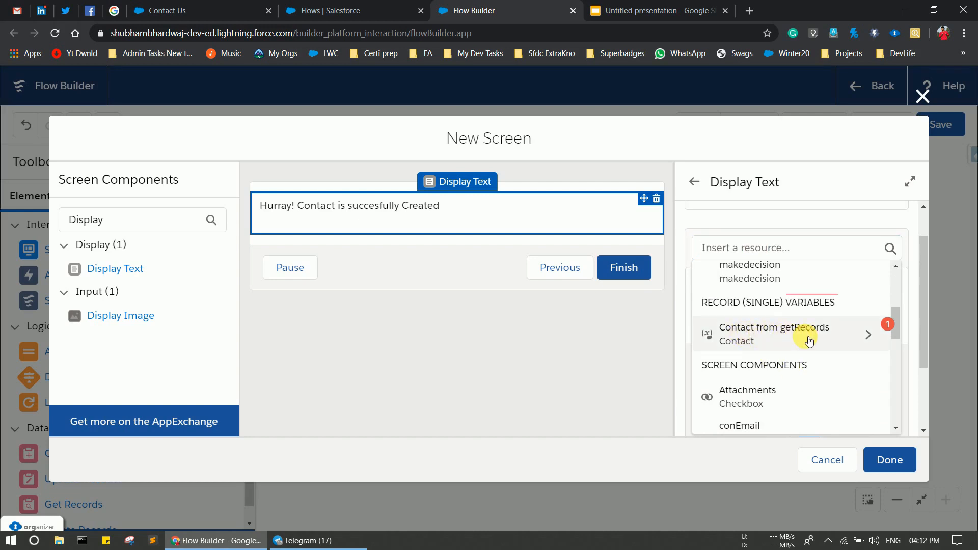
{"action": "left_click", "coordinate": [810, 340]}
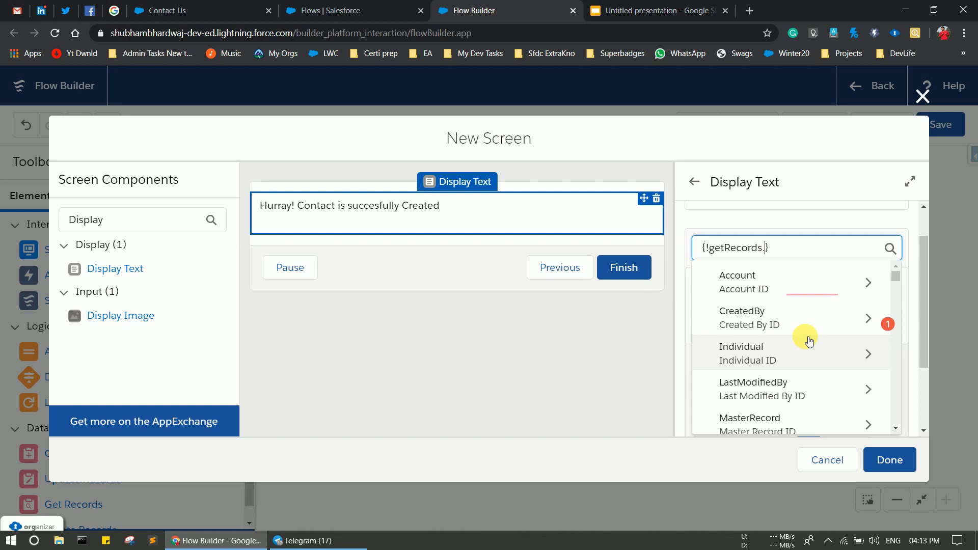
Insert getRecords > Name into the message and reword it to '{!getRecords.Name} your record is succesfully Created'.
{"action": "type", "text": "nam"}
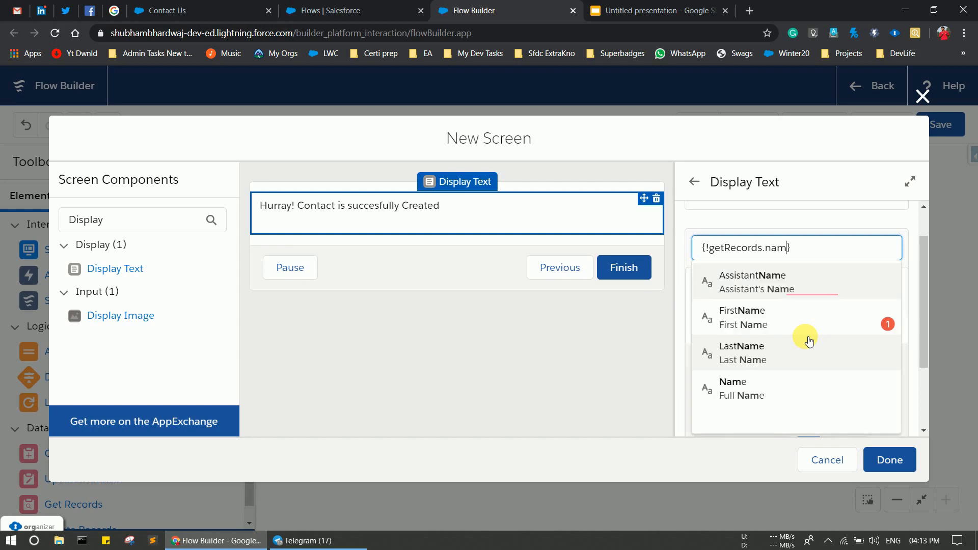
{"action": "left_click", "coordinate": [749, 378]}
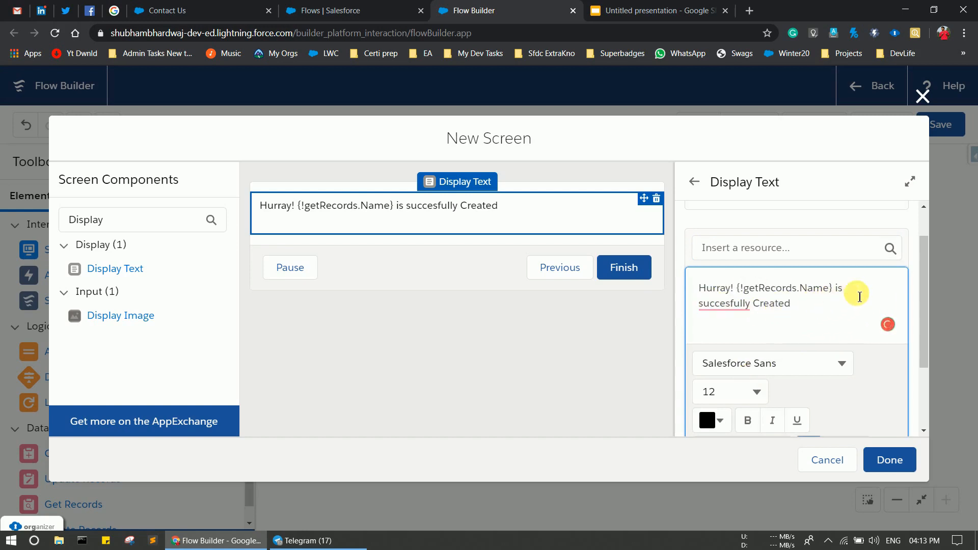
{"action": "key", "text": "BackSpace"}
{"action": "key", "text": "BackSpace"}
{"action": "key", "text": "BackSpace"}
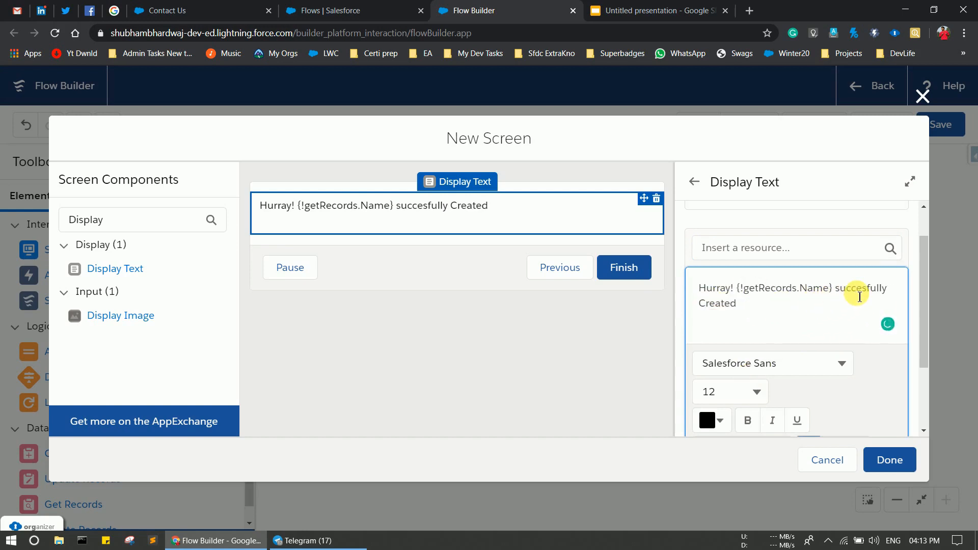
{"action": "type", "text": "yo"}
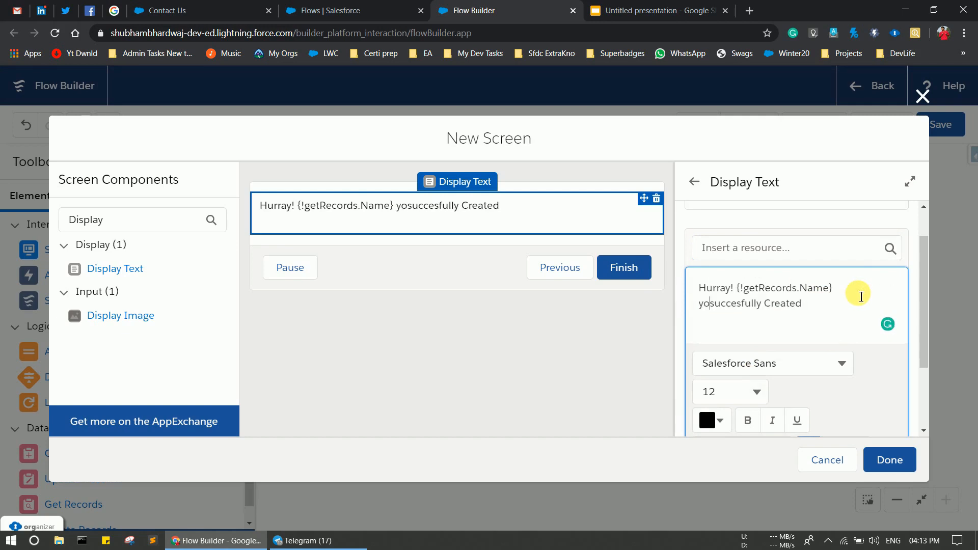
{"action": "type", "text": "ur record is"}
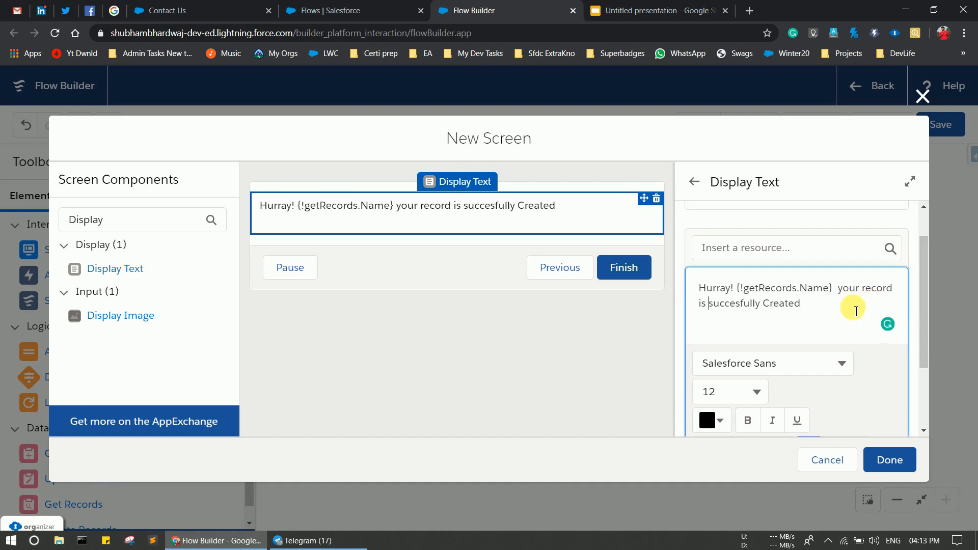
{"action": "left_click_drag", "start_coordinate": [856, 311], "coordinate": [698, 289]}
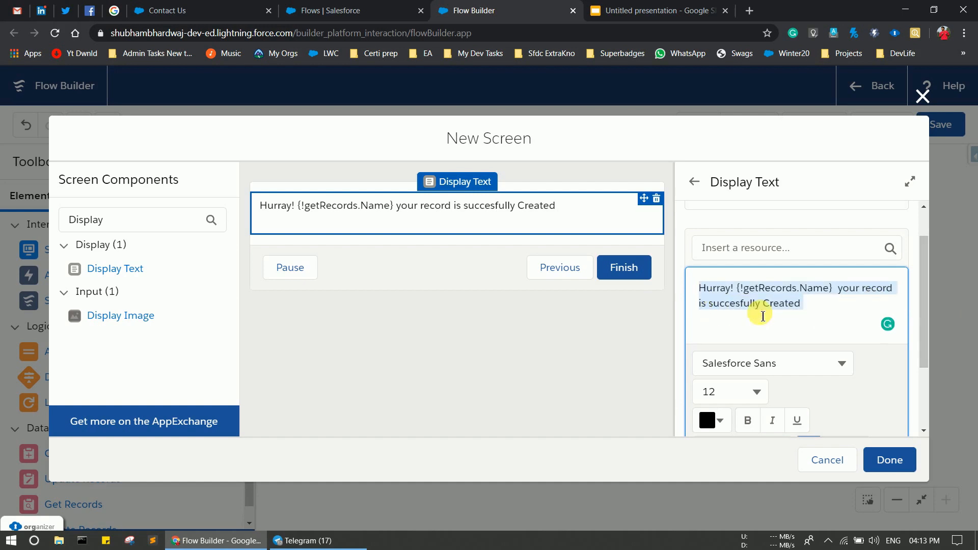
Make the success message bold and colour it green #23DA25.
{"action": "key", "text": "ctrl+b"}
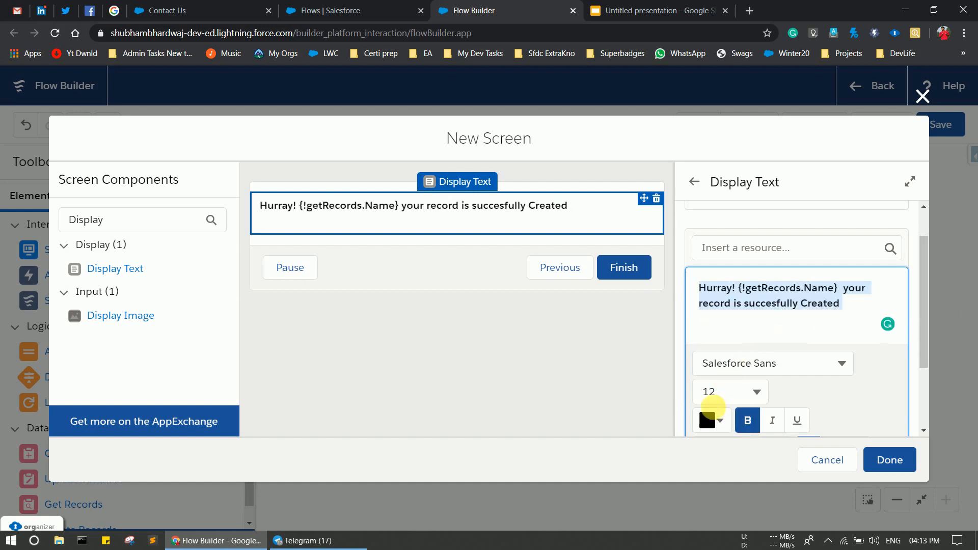
{"action": "left_click", "coordinate": [725, 425]}
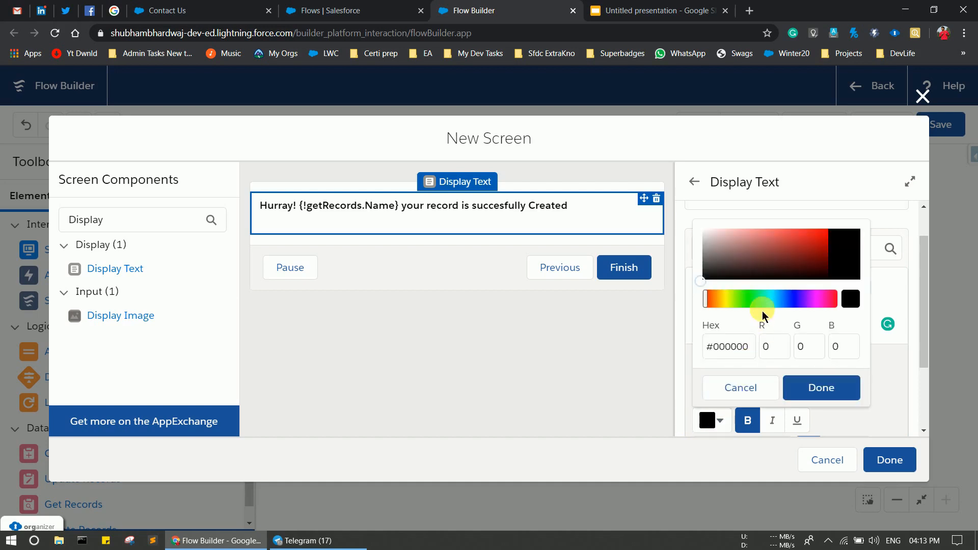
{"action": "left_click", "coordinate": [742, 300]}
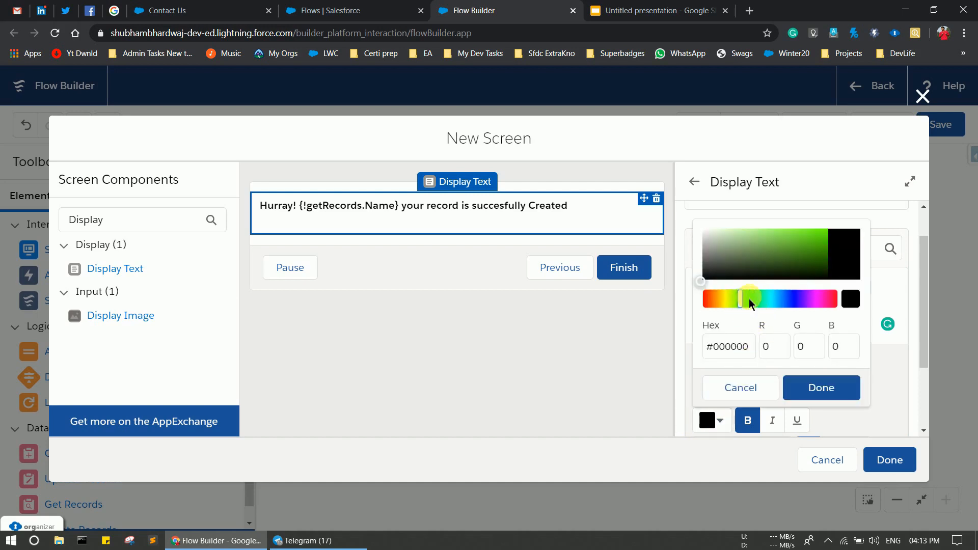
{"action": "left_click", "coordinate": [749, 300]}
{"action": "left_click_drag", "start_coordinate": [809, 244], "coordinate": [832, 238]}
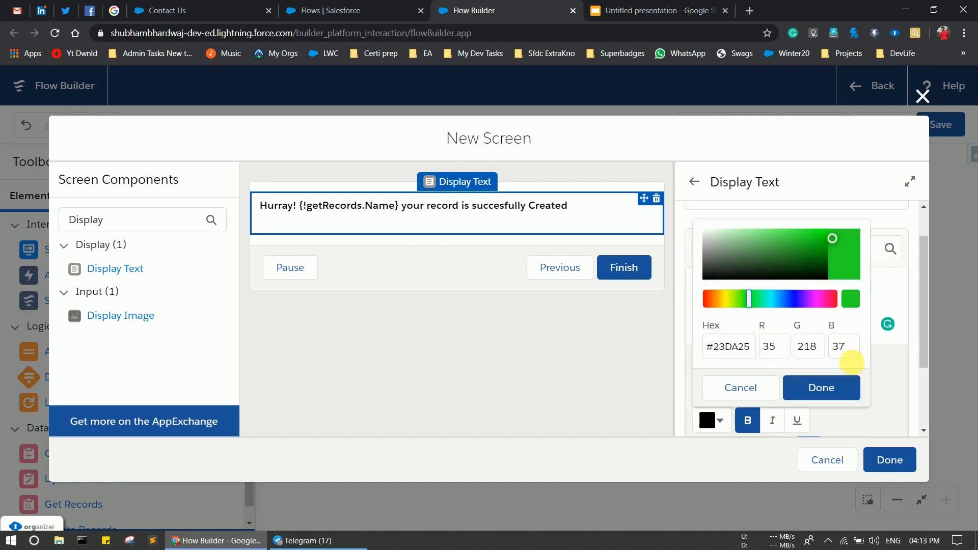
{"action": "left_click", "coordinate": [825, 388]}
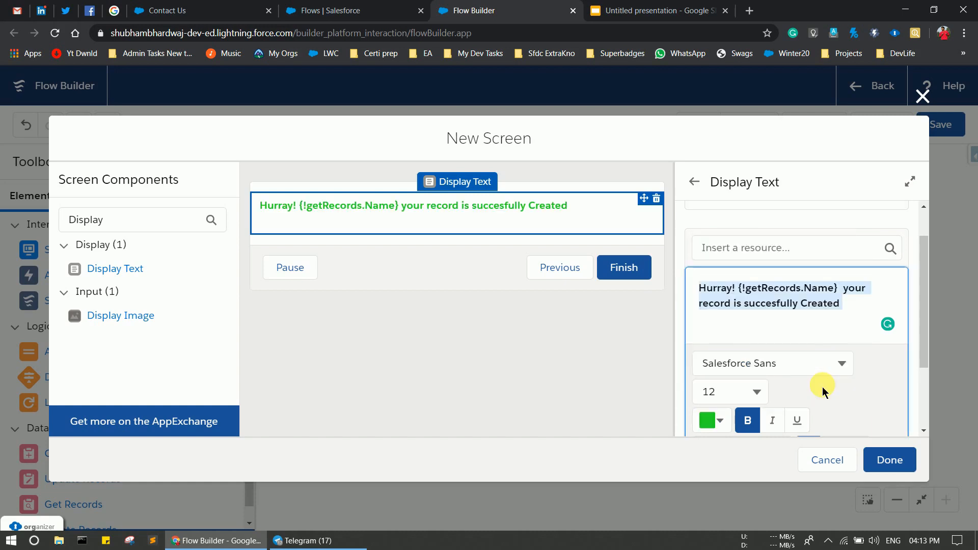
Set the message font size to 20 and centre it on the screen.
{"action": "scroll", "coordinate": [822, 386], "scroll_direction": "down", "scroll_amount": 2}
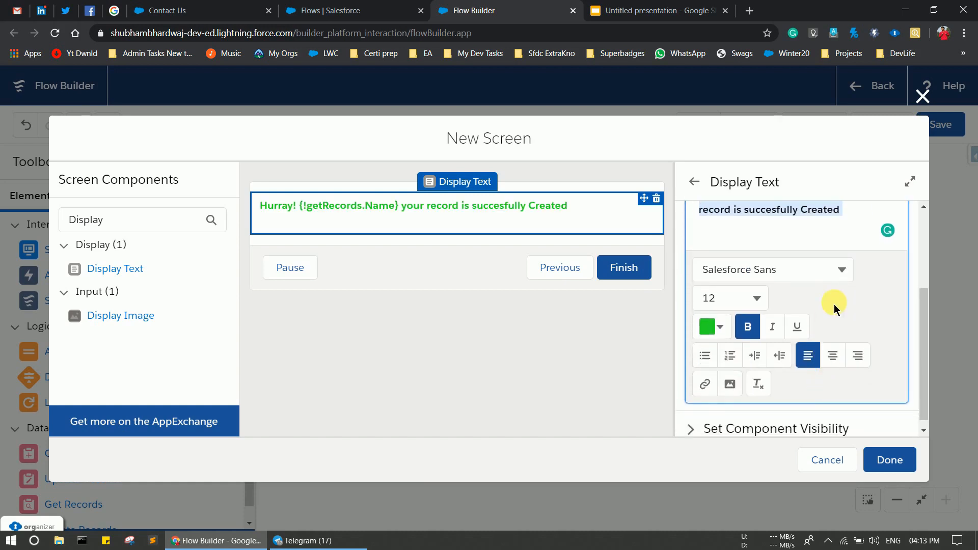
{"action": "left_click", "coordinate": [758, 298]}
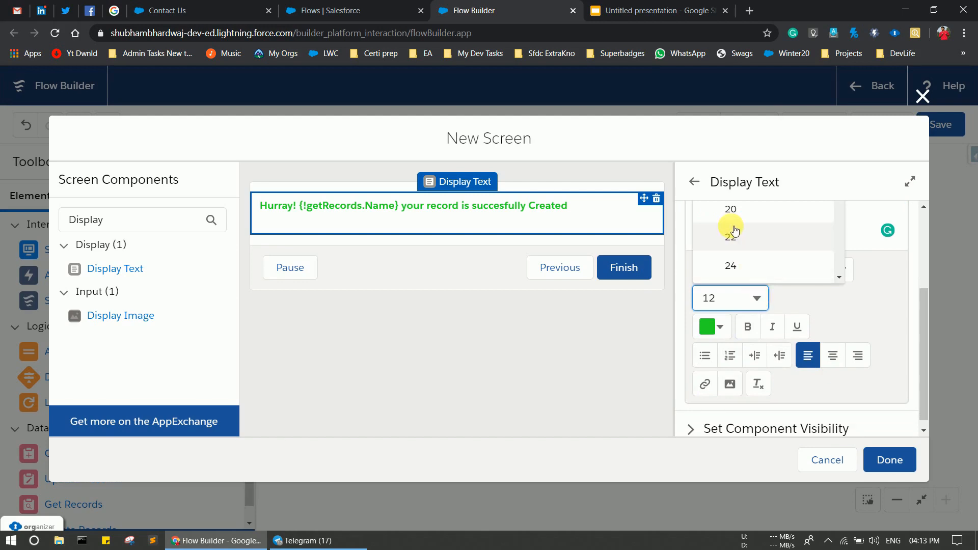
{"action": "left_click", "coordinate": [731, 211]}
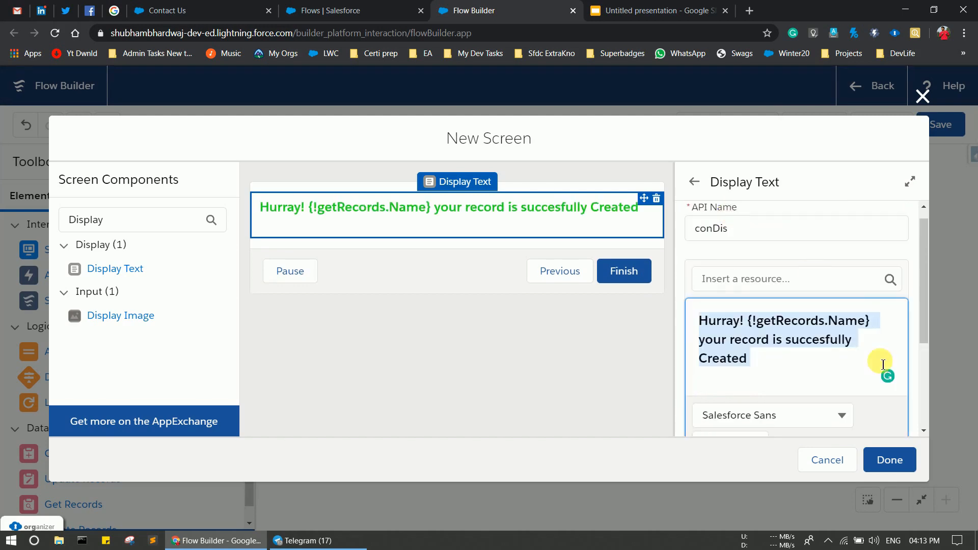
{"action": "left_click", "coordinate": [855, 380]}
{"action": "scroll", "coordinate": [851, 377], "scroll_direction": "down", "scroll_amount": 3}
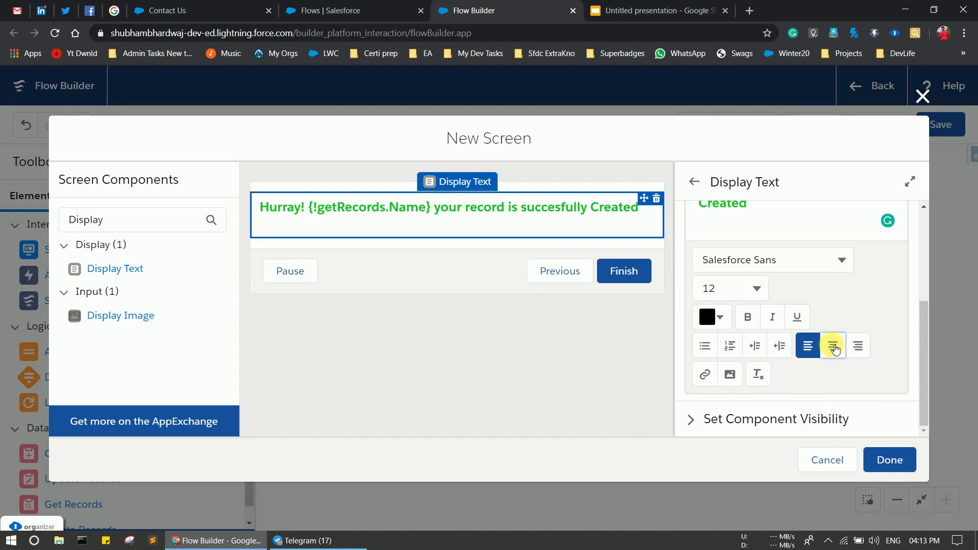
{"action": "left_click", "coordinate": [833, 346]}
{"action": "left_click_drag", "start_coordinate": [780, 319], "coordinate": [690, 276]}
{"action": "scroll", "coordinate": [815, 364], "scroll_direction": "down", "scroll_amount": 2}
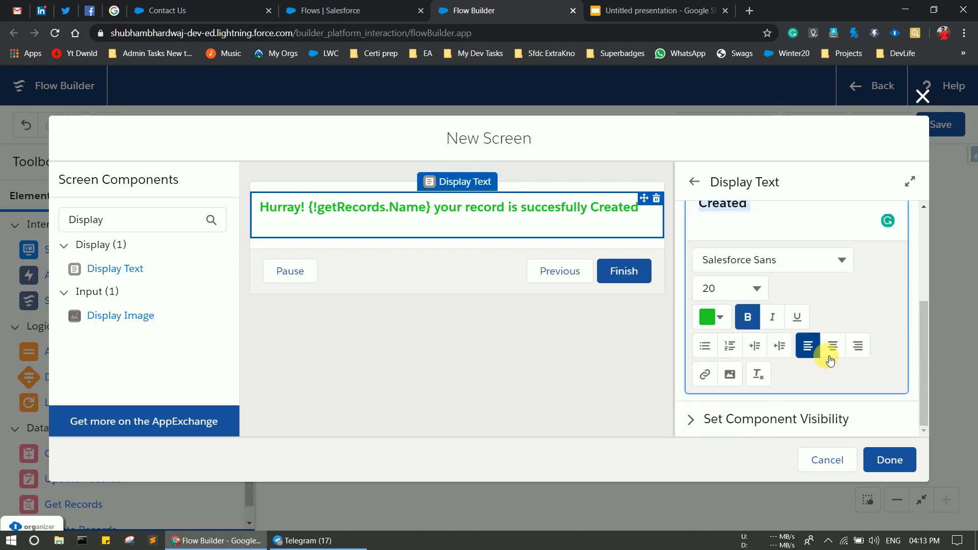
{"action": "left_click", "coordinate": [833, 351]}
{"action": "left_click", "coordinate": [888, 301]}
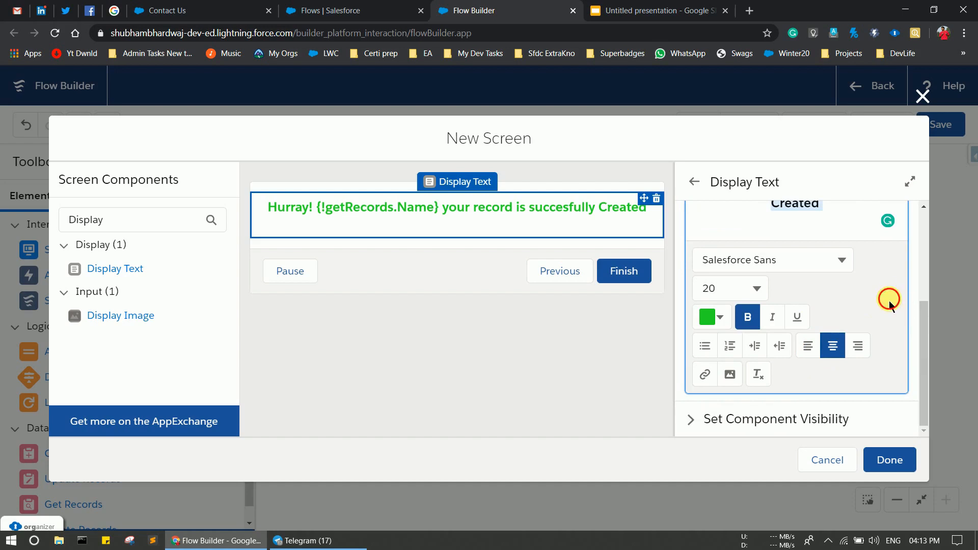
{"action": "scroll", "coordinate": [872, 344], "scroll_direction": "up", "scroll_amount": 1}
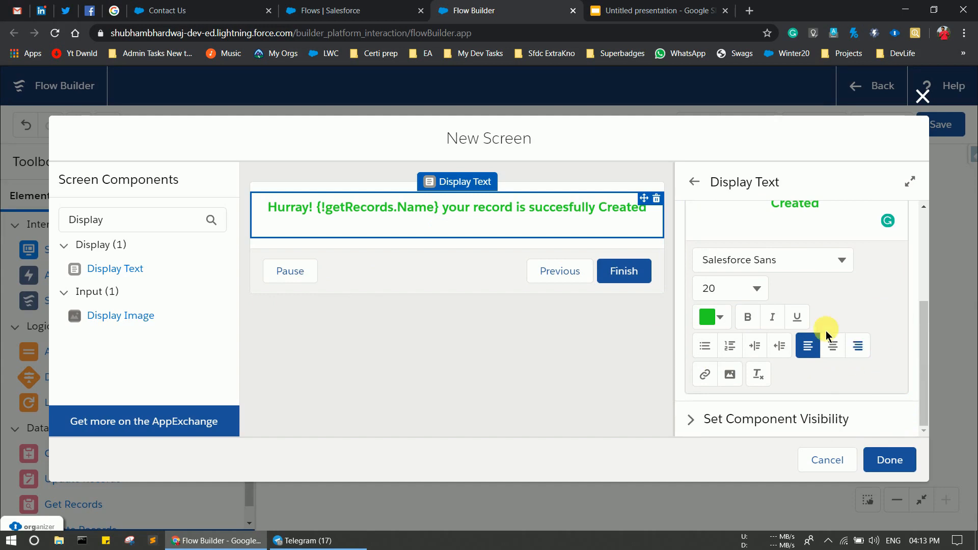
{"action": "scroll", "coordinate": [826, 331], "scroll_direction": "up", "scroll_amount": 3}
{"action": "left_click", "coordinate": [412, 234]}
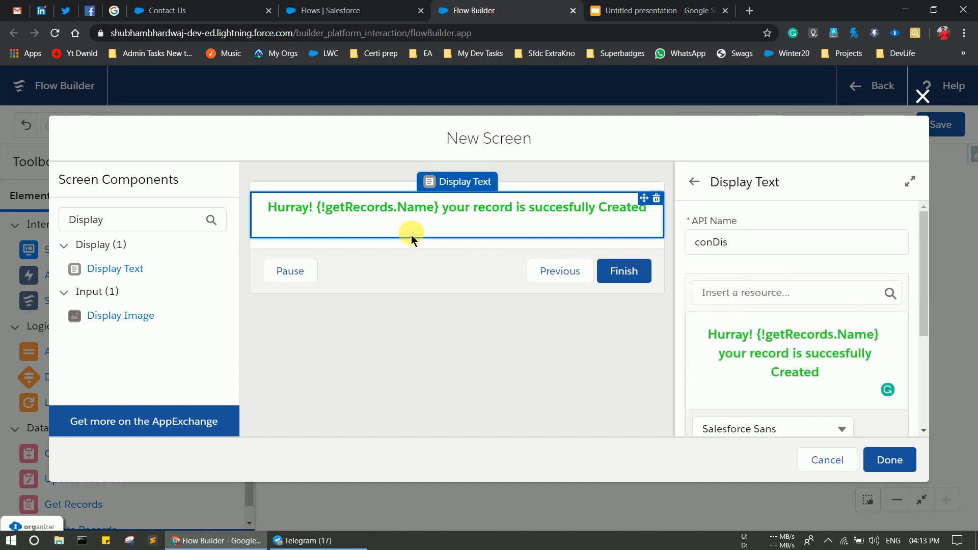
Remove the Pause button from the Success Screen, save it, and drag a new Screen onto the canvas.
{"action": "left_click", "coordinate": [387, 262]}
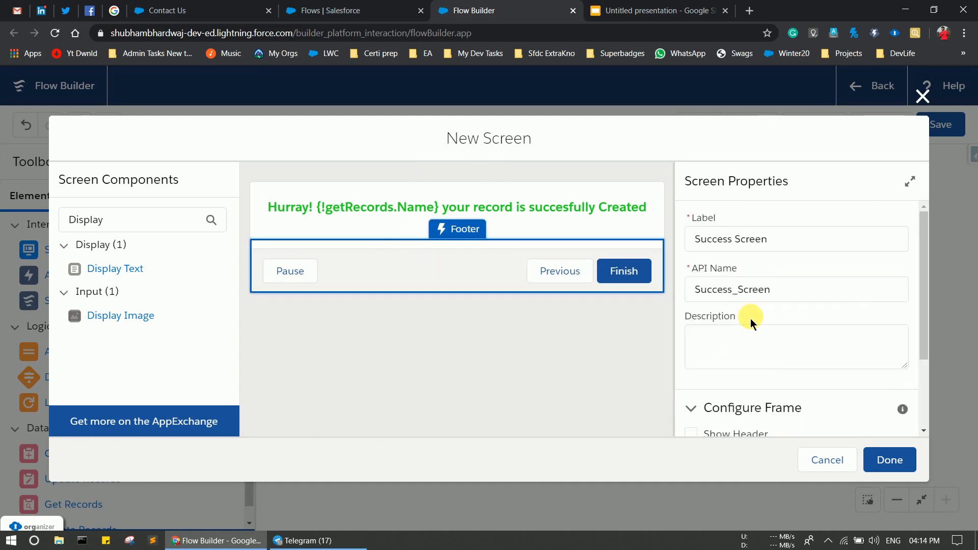
{"action": "scroll", "coordinate": [749, 316], "scroll_direction": "down", "scroll_amount": 2}
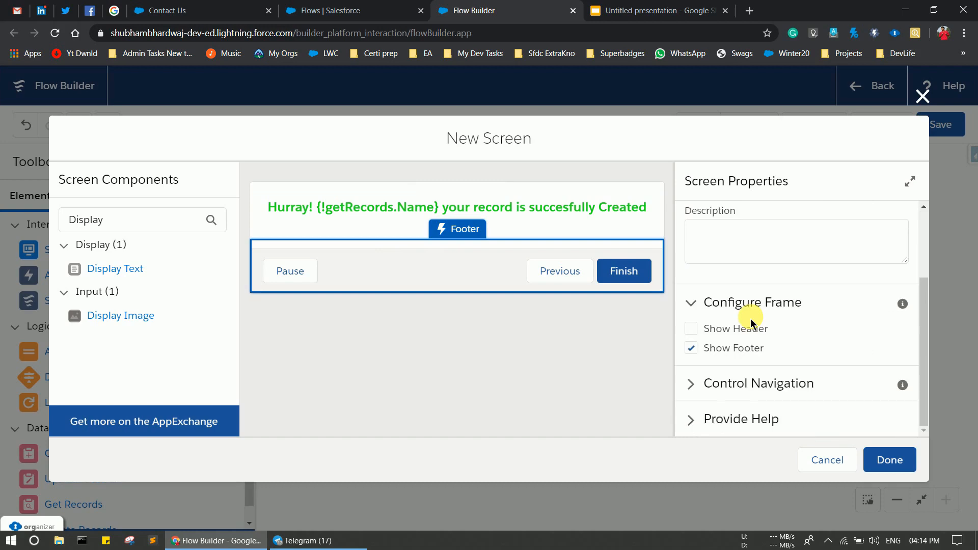
{"action": "left_click", "coordinate": [697, 393]}
{"action": "scroll", "coordinate": [702, 357], "scroll_direction": "down", "scroll_amount": 4}
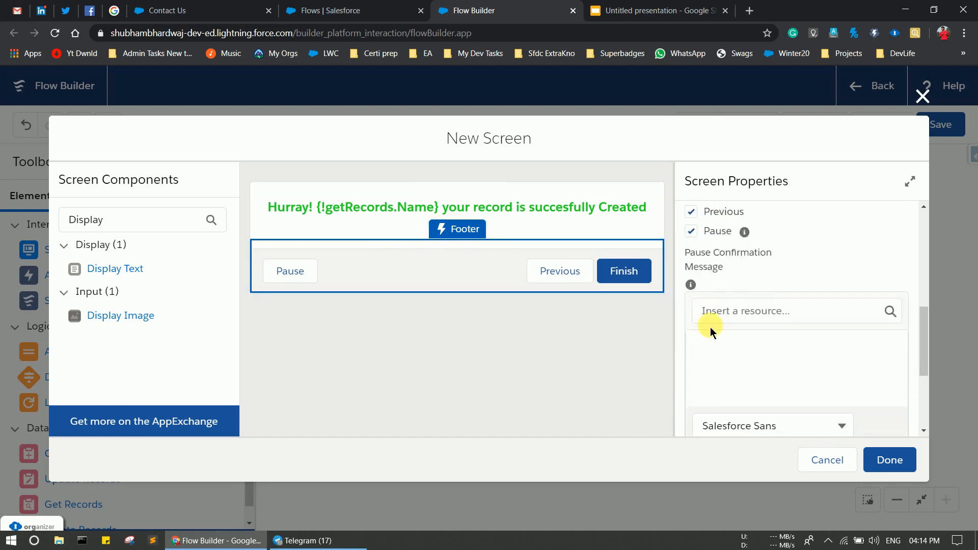
{"action": "left_click", "coordinate": [691, 232]}
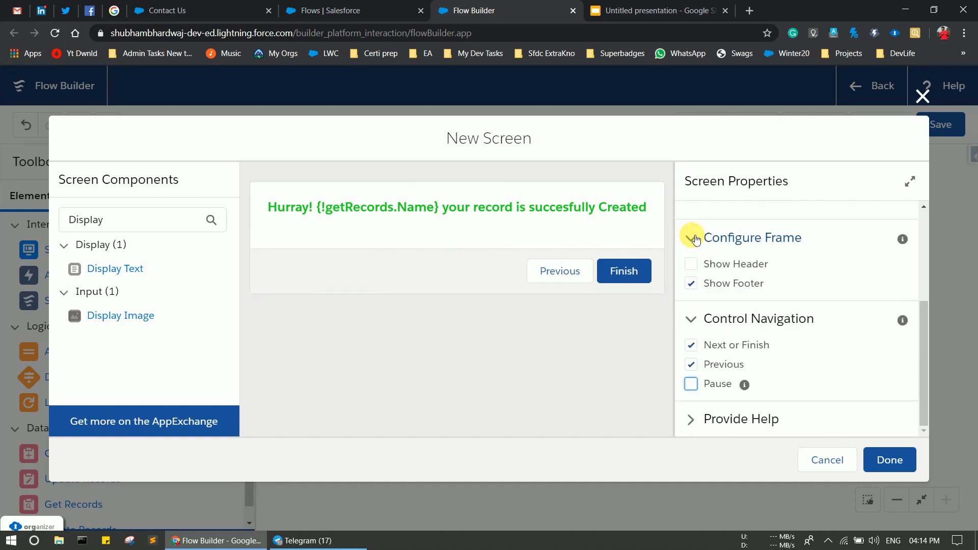
{"action": "left_click", "coordinate": [891, 461]}
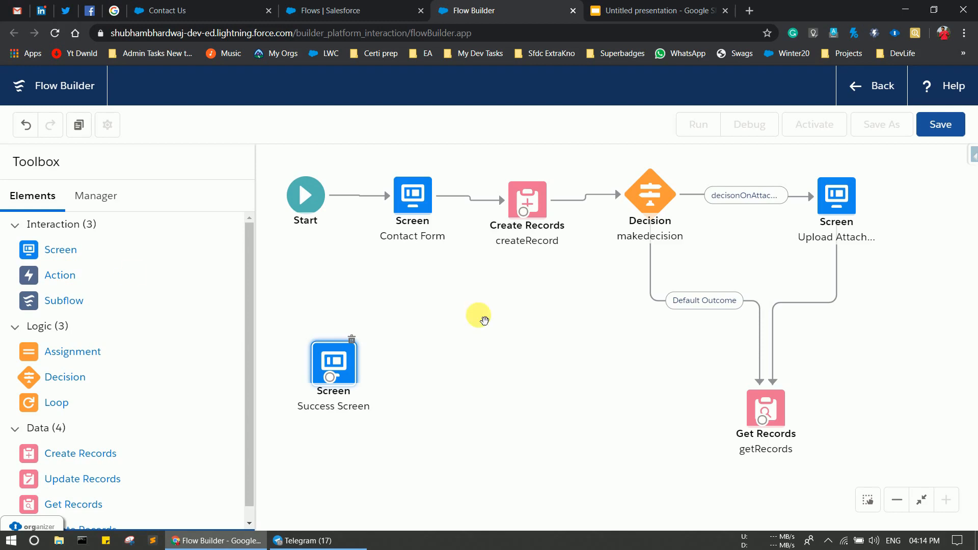
{"action": "left_click_drag", "start_coordinate": [43, 254], "coordinate": [549, 295]}
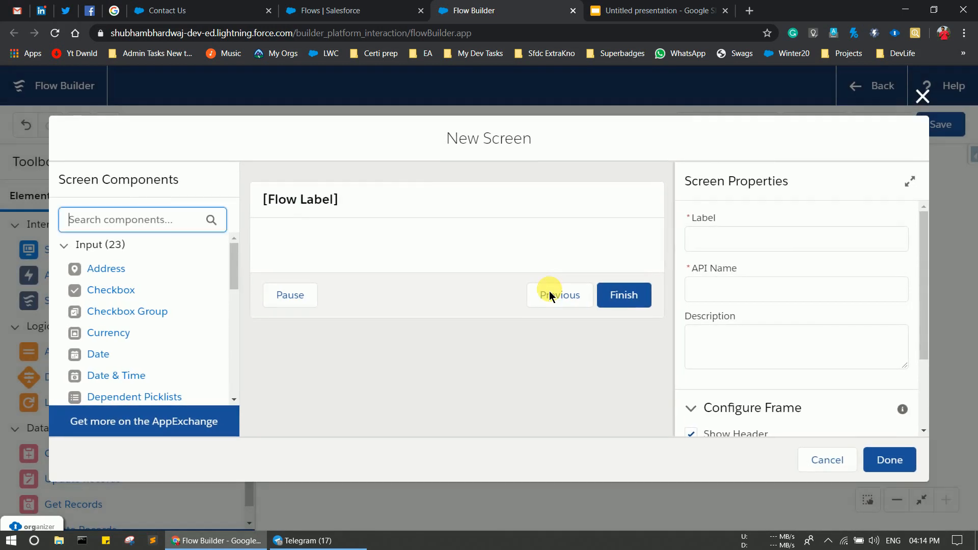
Label the new screen 'Error Screen' with the API name auto-filled as Error_Screen.
{"action": "left_click", "coordinate": [754, 251]}
{"action": "type", "text": "E"}
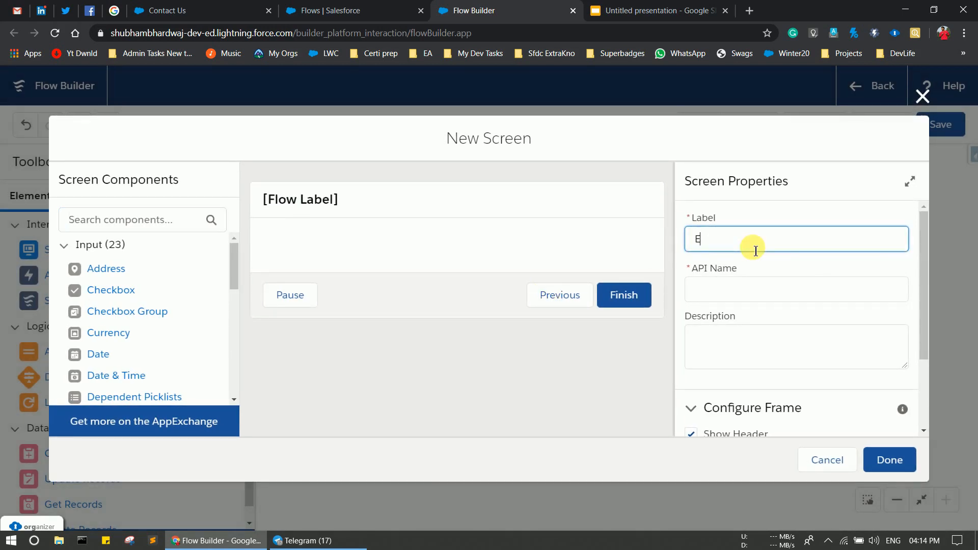
{"action": "type", "text": "rrorScrr"}
{"action": "key", "text": "BackSpace"}
{"action": "type", "text": "een"}
{"action": "key", "text": "Left"}
{"action": "key", "text": "Left"}
{"action": "left_click", "coordinate": [757, 291]}
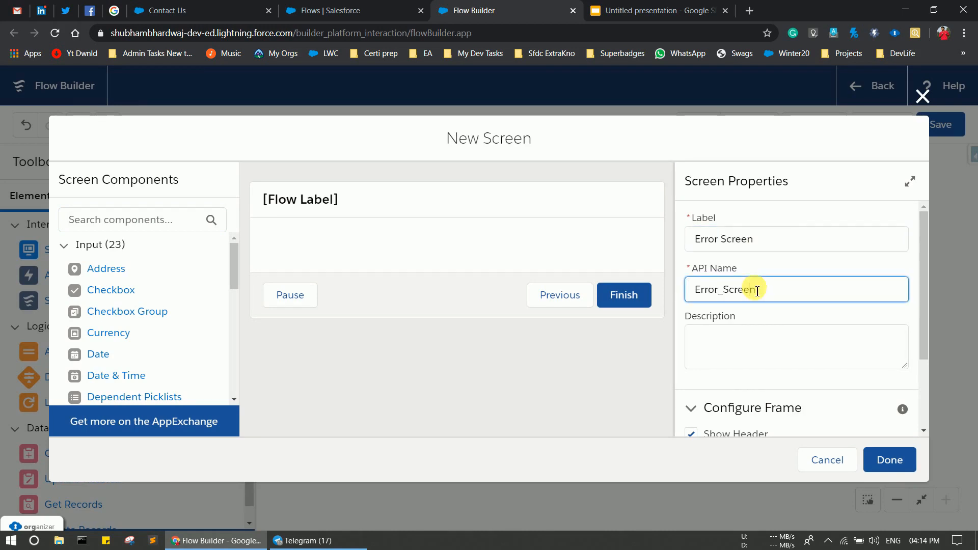
Turn off the Pause button in the error screen's navigation settings.
{"action": "scroll", "coordinate": [749, 381], "scroll_direction": "down", "scroll_amount": 2}
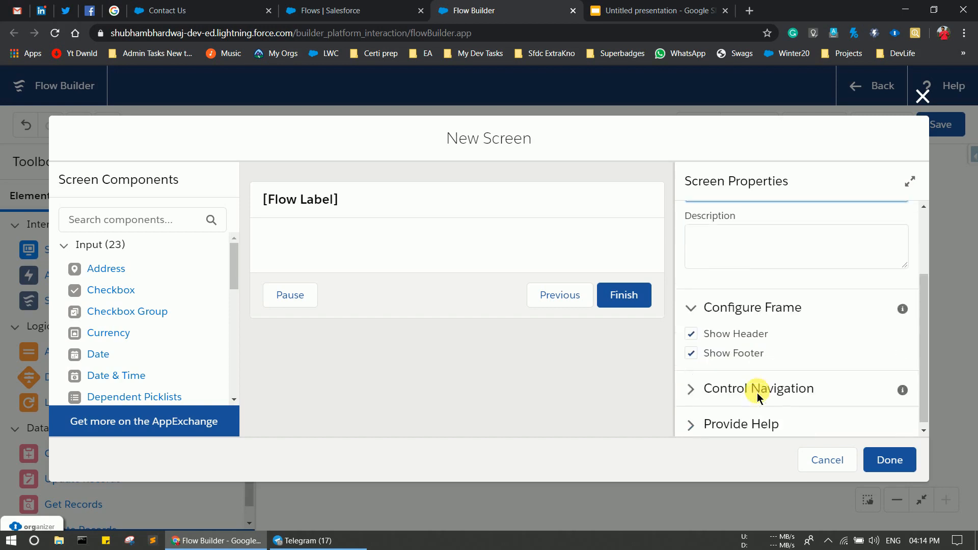
{"action": "left_click", "coordinate": [691, 387]}
{"action": "scroll", "coordinate": [693, 352], "scroll_direction": "down", "scroll_amount": 2}
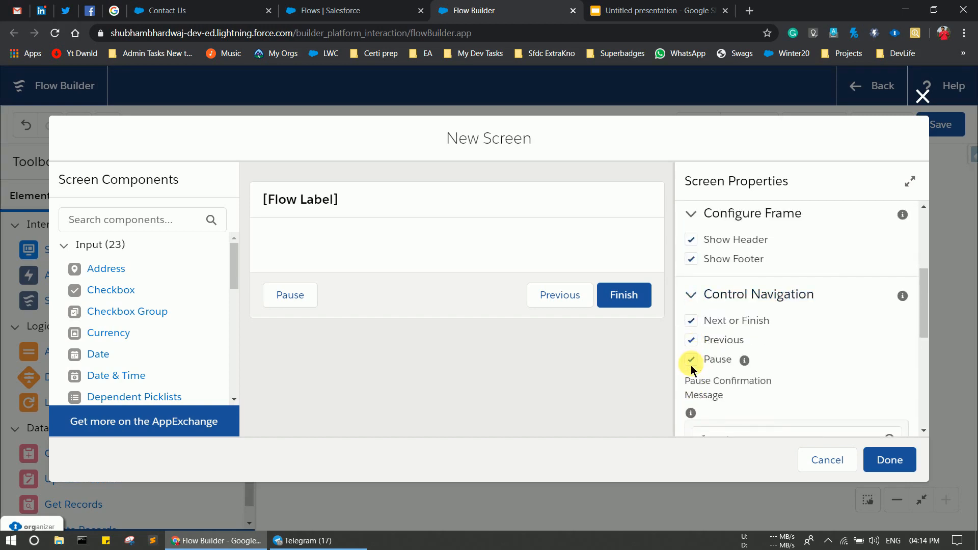
{"action": "left_click", "coordinate": [692, 365]}
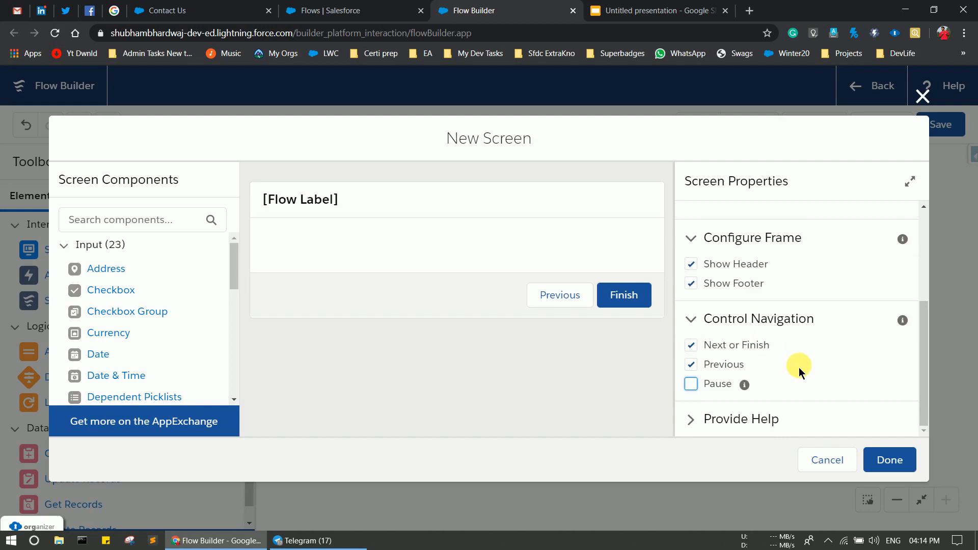
{"action": "scroll", "coordinate": [154, 352], "scroll_direction": "down", "scroll_amount": 7}
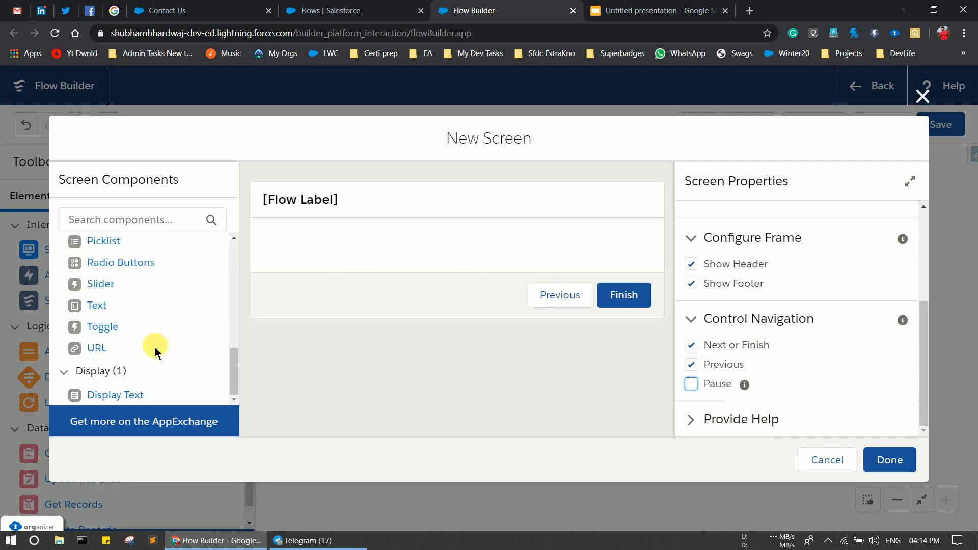
Add a Display Text component reading 'Error is There!' to the screen.
{"action": "left_click_drag", "start_coordinate": [134, 387], "coordinate": [323, 243]}
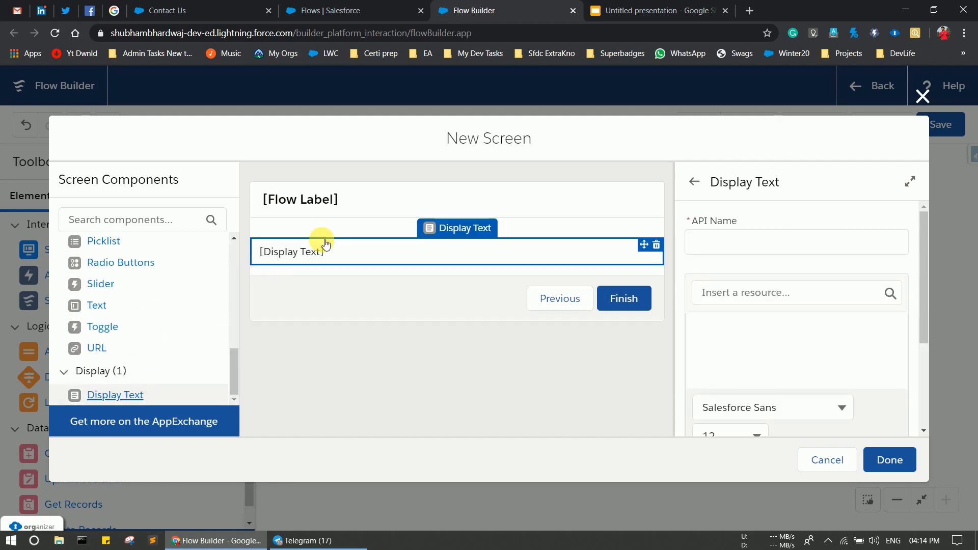
{"action": "left_click", "coordinate": [732, 341]}
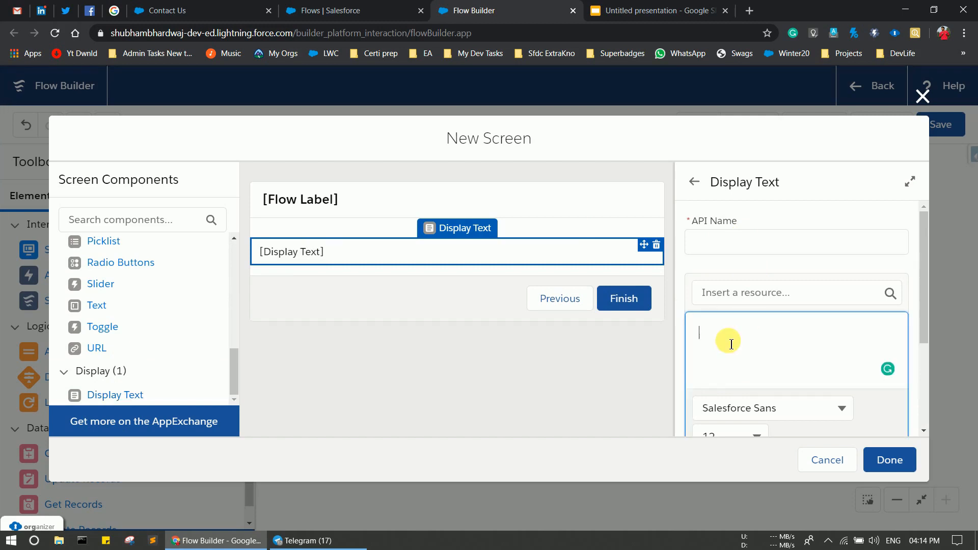
{"action": "type", "text": "Error is"}
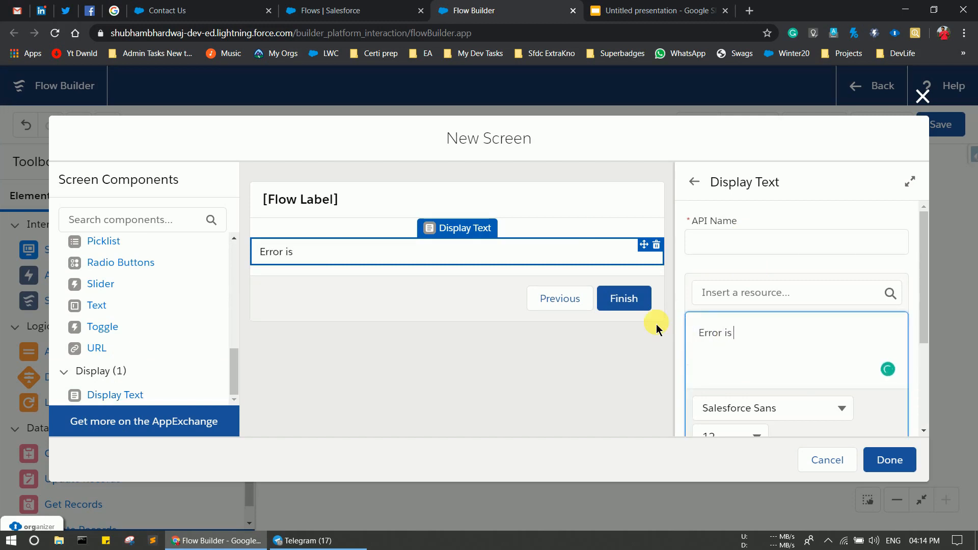
{"action": "type", "text": " There !"}
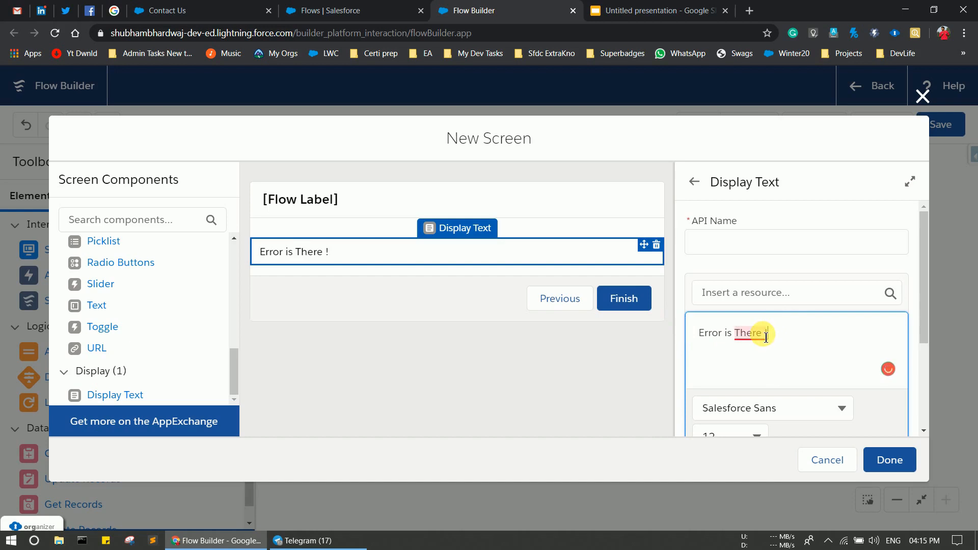
{"action": "mouse_move", "coordinate": [759, 344]}
{"action": "left_click", "coordinate": [754, 374]}
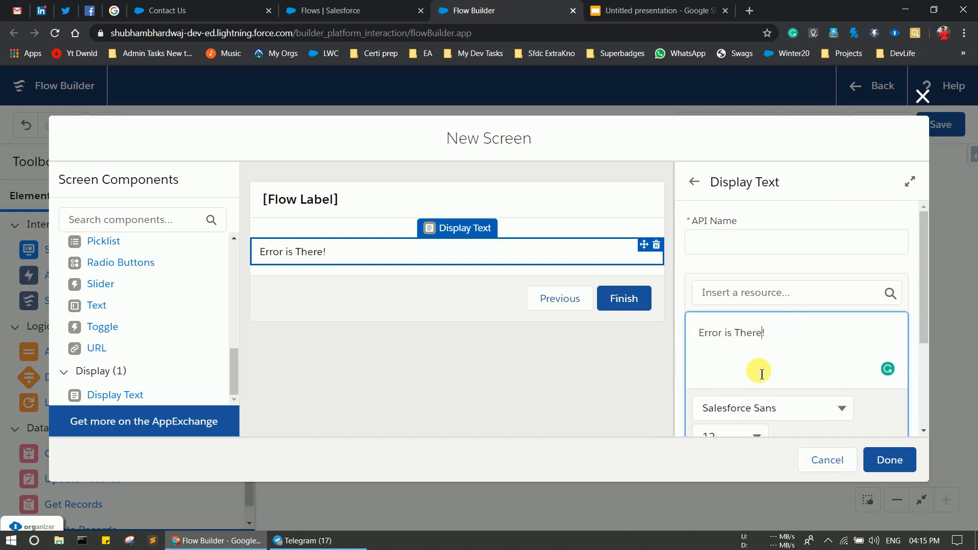
{"action": "scroll", "coordinate": [822, 339], "scroll_direction": "down", "scroll_amount": 2}
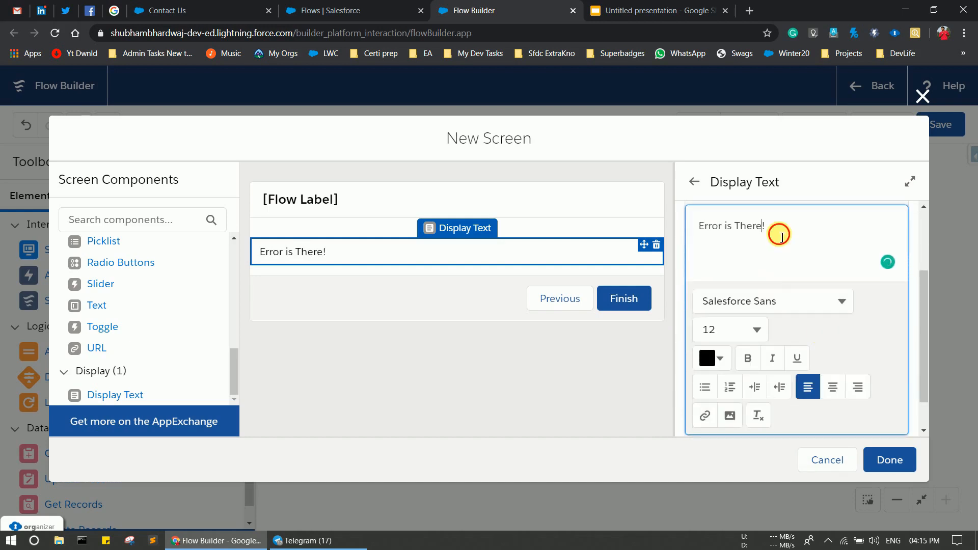
Format the error message bold, bright red, centred, at font size 20.
{"action": "left_click_drag", "start_coordinate": [779, 233], "coordinate": [703, 238]}
{"action": "key", "text": "ctrl+b"}
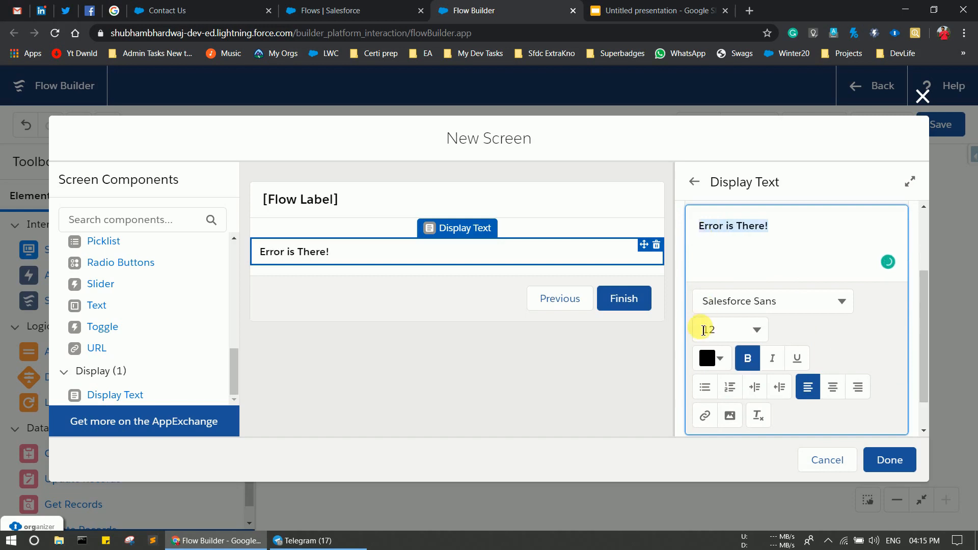
{"action": "left_click", "coordinate": [724, 361]}
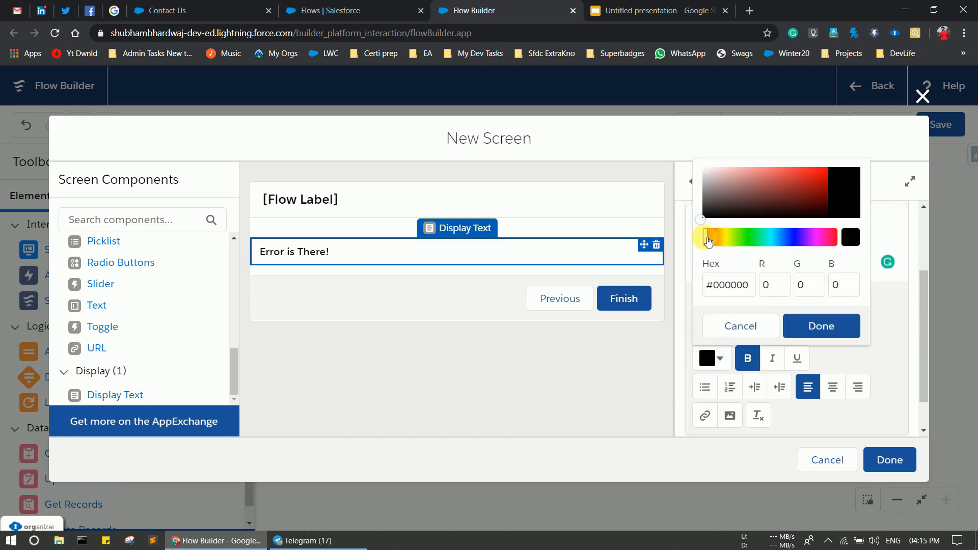
{"action": "left_click", "coordinate": [847, 171]}
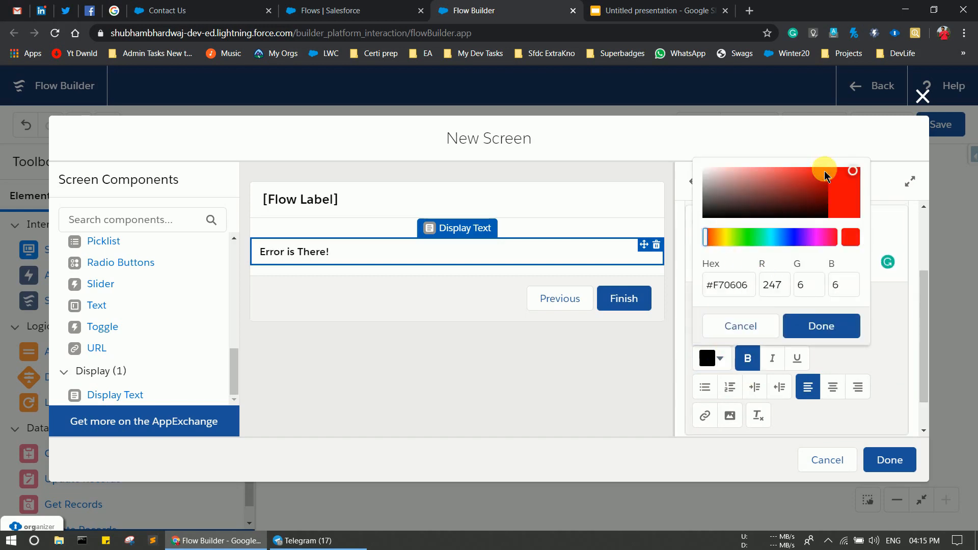
{"action": "left_click", "coordinate": [821, 326]}
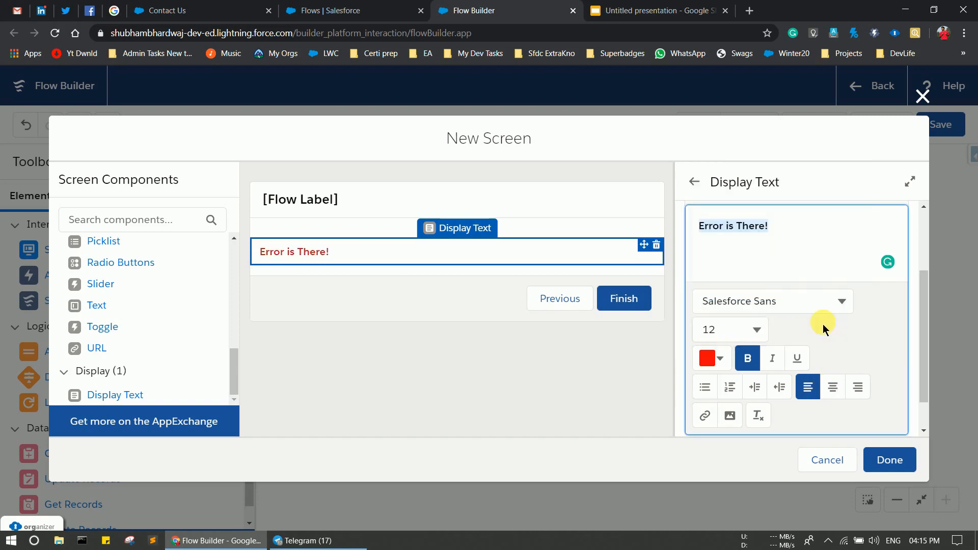
{"action": "left_click", "coordinate": [828, 389]}
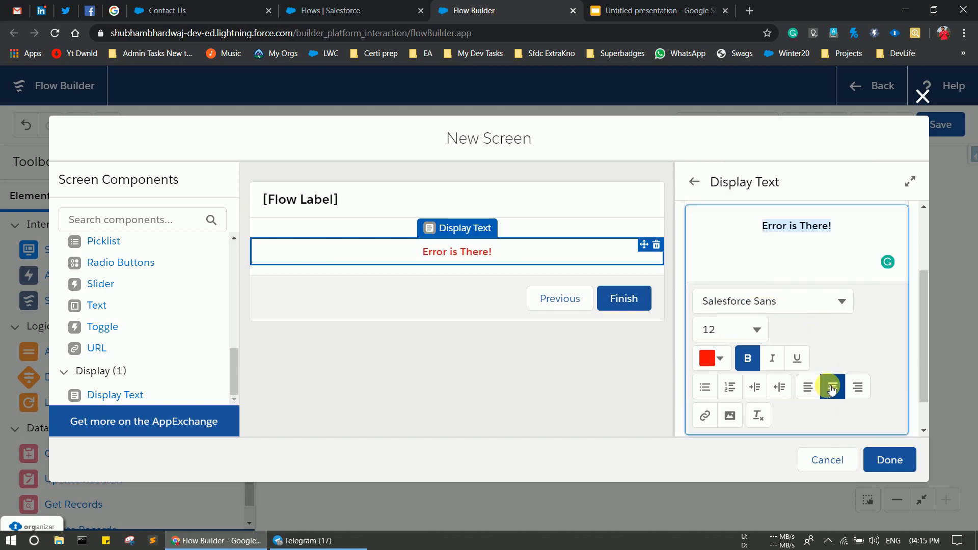
{"action": "left_click", "coordinate": [733, 330]}
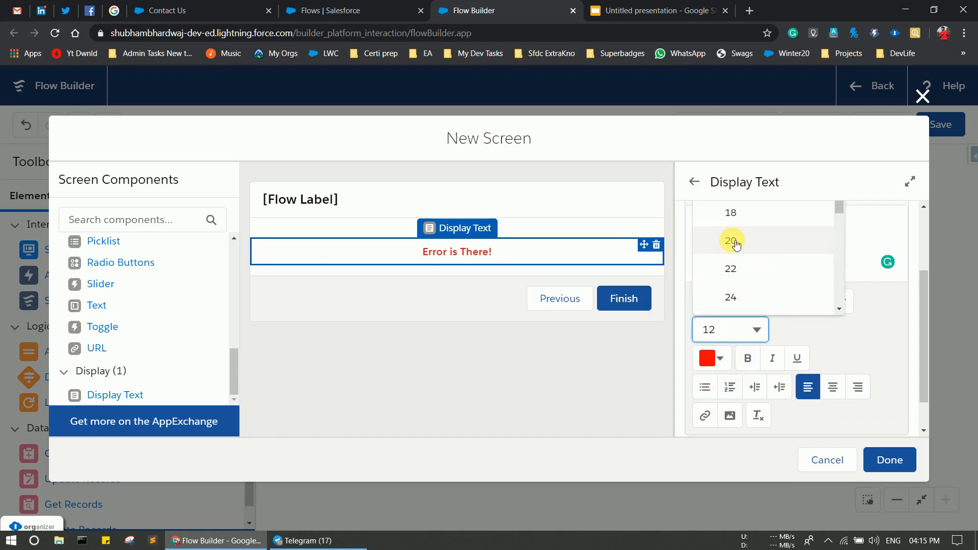
{"action": "left_click", "coordinate": [735, 243]}
{"action": "left_click", "coordinate": [864, 344]}
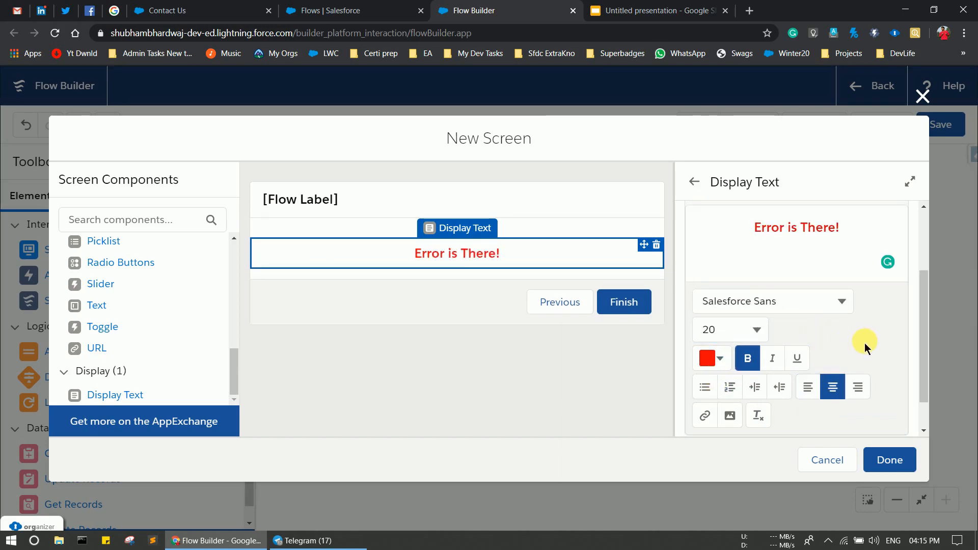
Set the Display Text API name to conError and finish the Error Screen.
{"action": "left_click", "coordinate": [893, 453]}
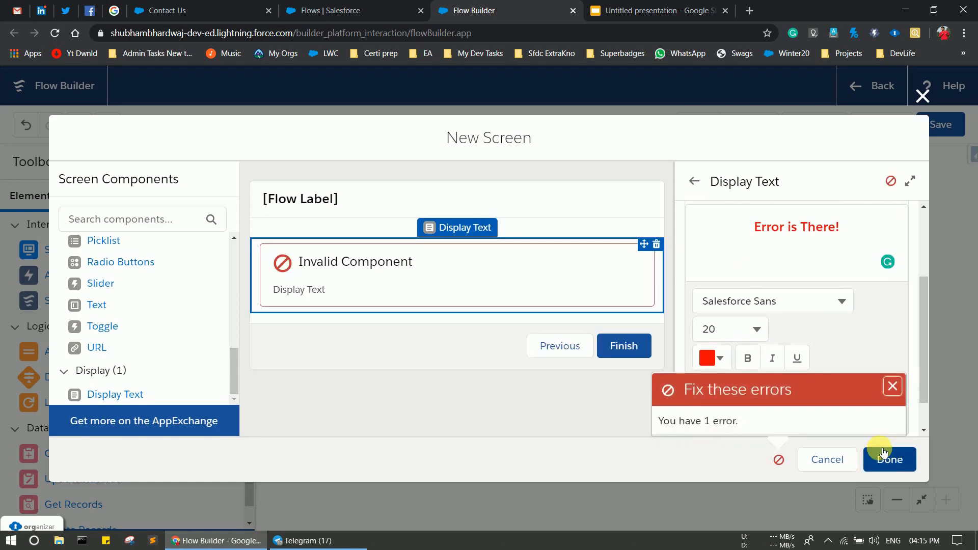
{"action": "scroll", "coordinate": [843, 338], "scroll_direction": "up", "scroll_amount": 3}
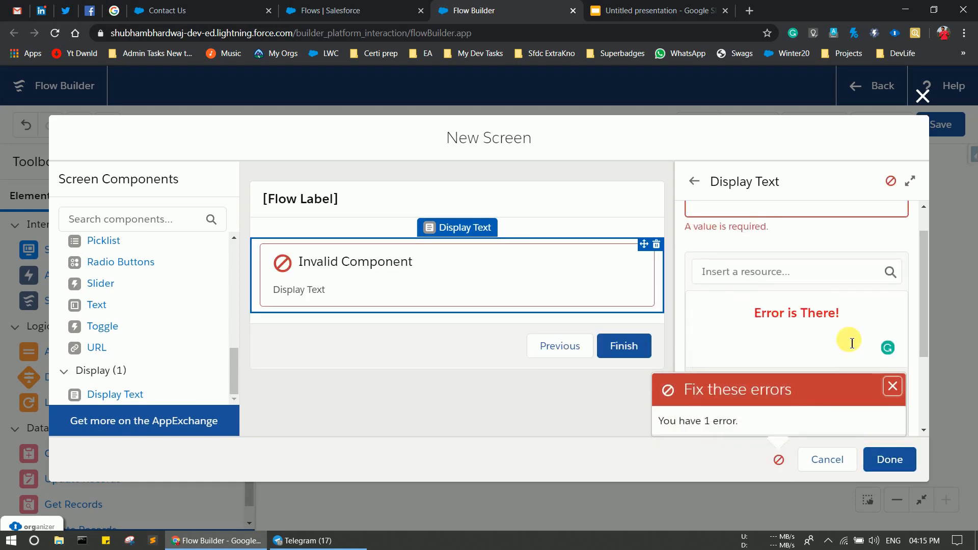
{"action": "left_click", "coordinate": [734, 249]}
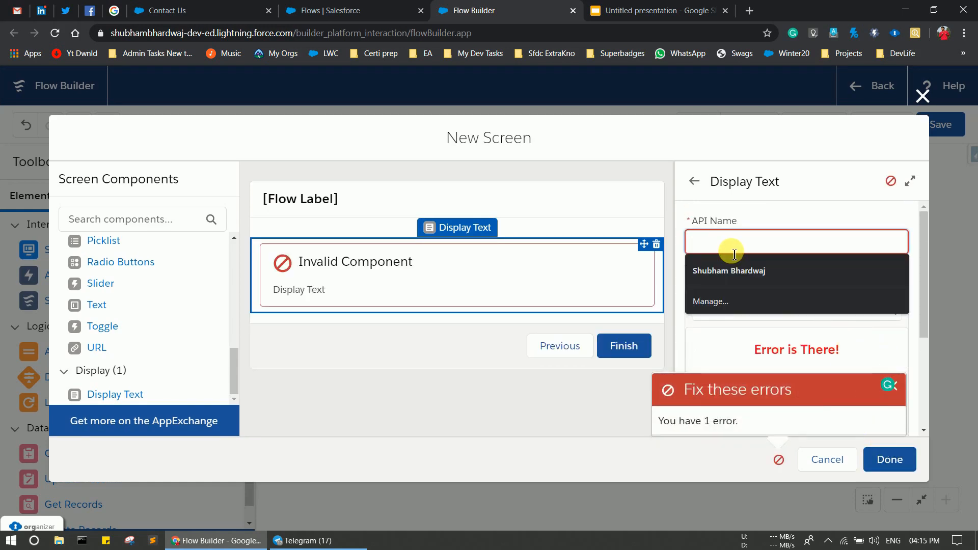
{"action": "type", "text": "conError"}
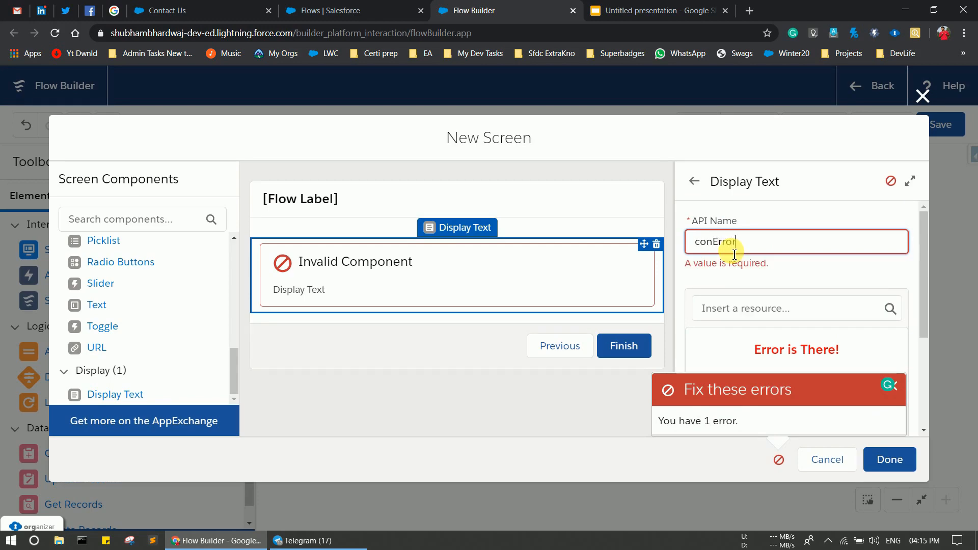
{"action": "left_click", "coordinate": [890, 459]}
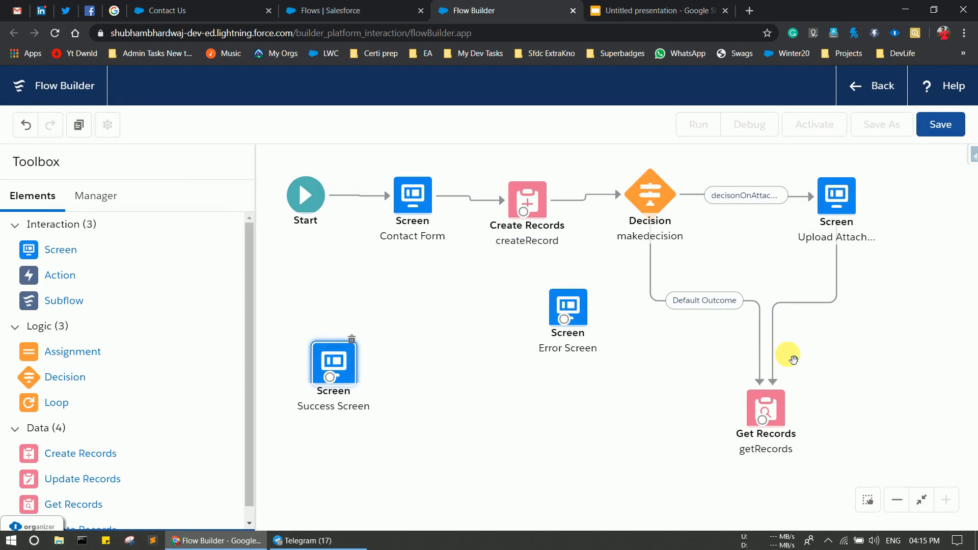
Reposition Error Screen and Create Records, and route Create Records' fault path to Error Screen.
{"action": "left_click_drag", "start_coordinate": [567, 306], "coordinate": [543, 325]}
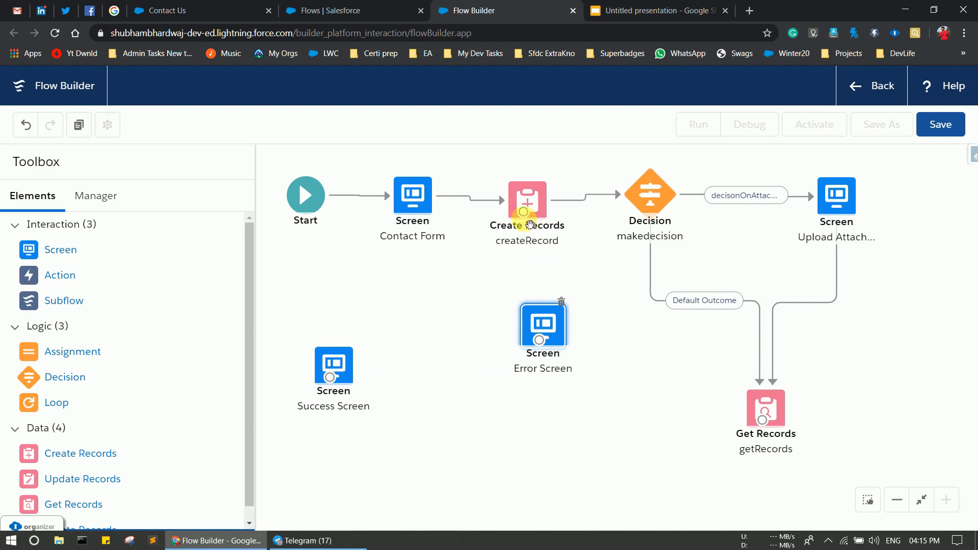
{"action": "left_click_drag", "start_coordinate": [530, 201], "coordinate": [542, 343]}
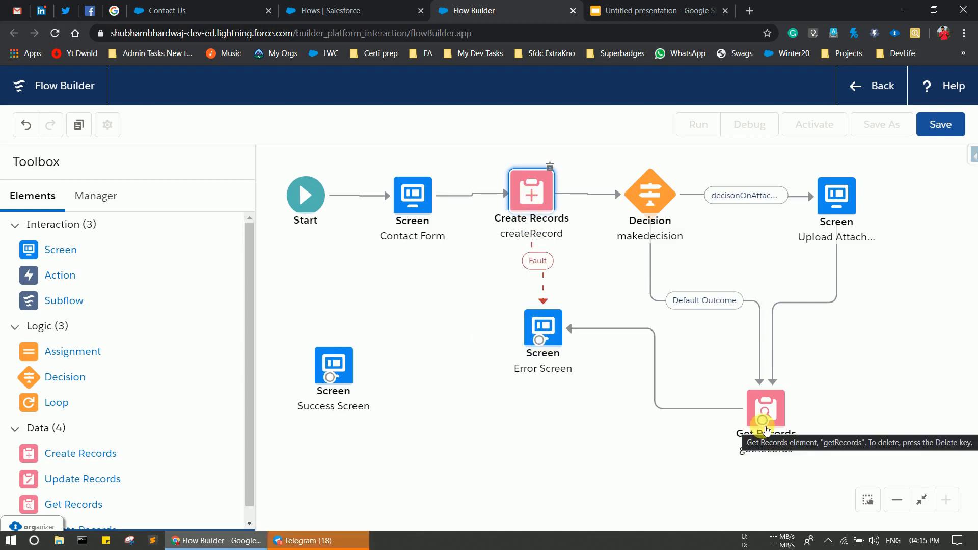
{"action": "left_click_drag", "start_coordinate": [762, 419], "coordinate": [329, 379]}
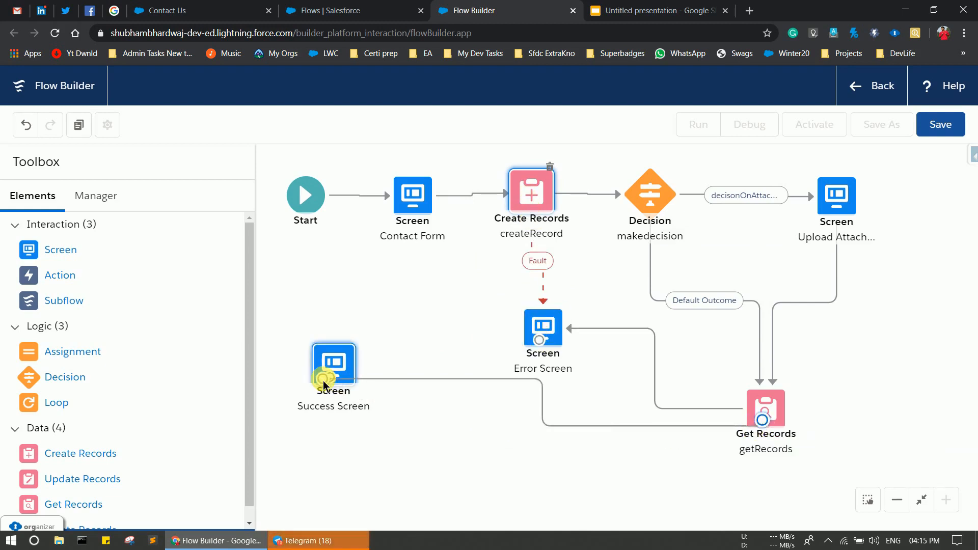
{"action": "left_click", "coordinate": [579, 417]}
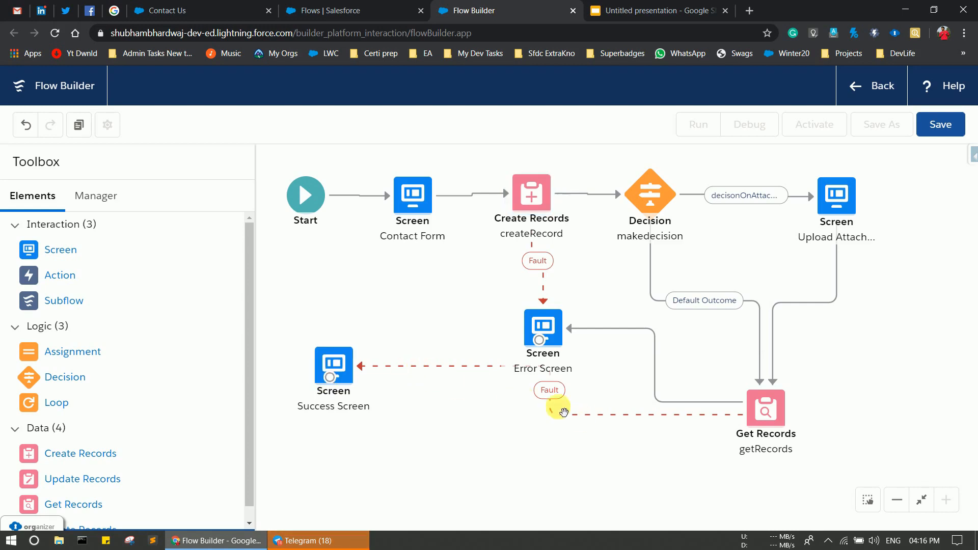
Delete the misplaced connectors and rearrange Get Records and Success Screen on the canvas.
{"action": "left_click", "coordinate": [554, 400]}
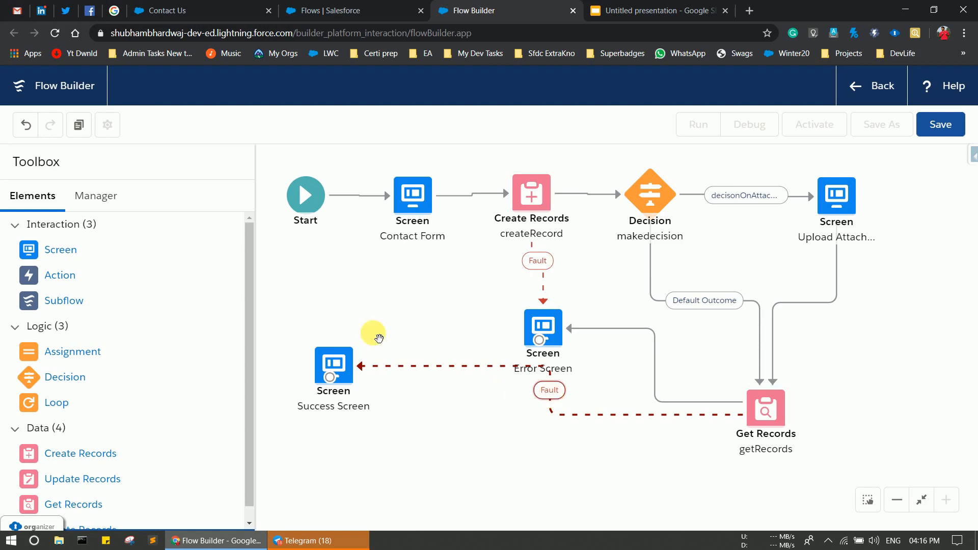
{"action": "key", "text": "Delete"}
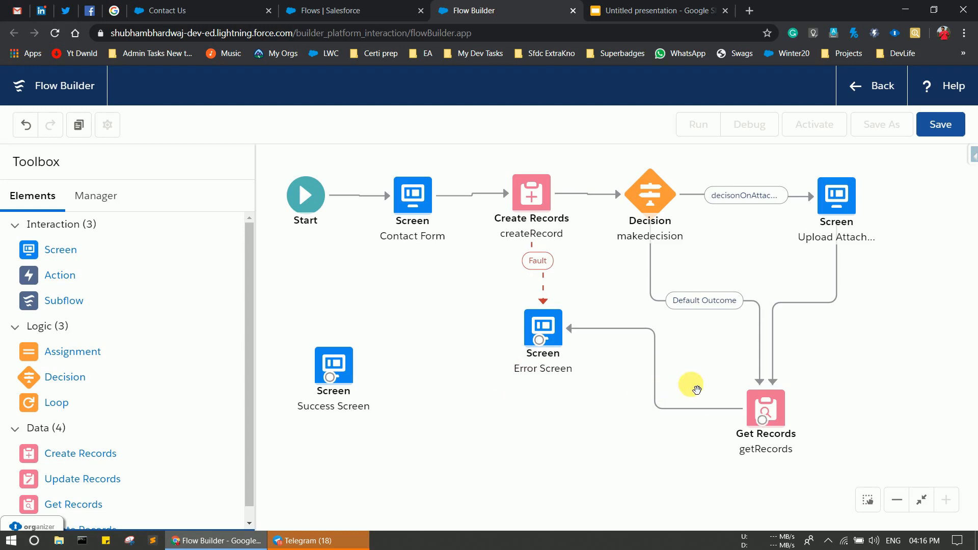
{"action": "left_click", "coordinate": [656, 376]}
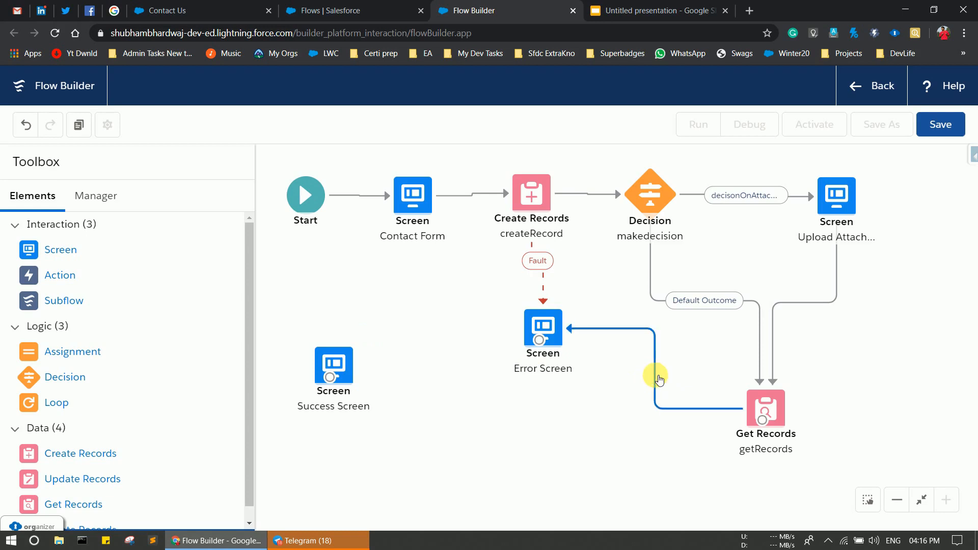
{"action": "key", "text": "Delete"}
{"action": "left_click_drag", "start_coordinate": [766, 431], "coordinate": [554, 442]}
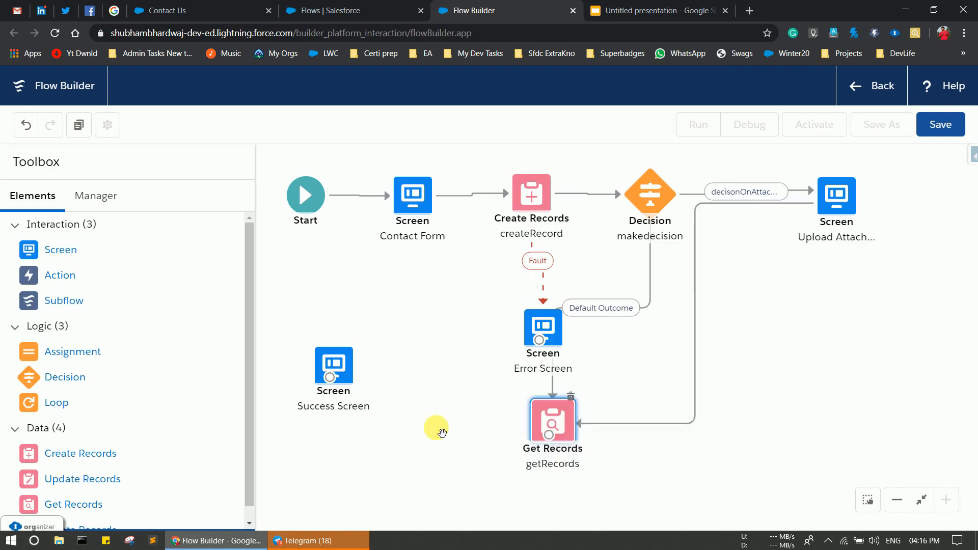
{"action": "left_click_drag", "start_coordinate": [442, 433], "coordinate": [786, 441]}
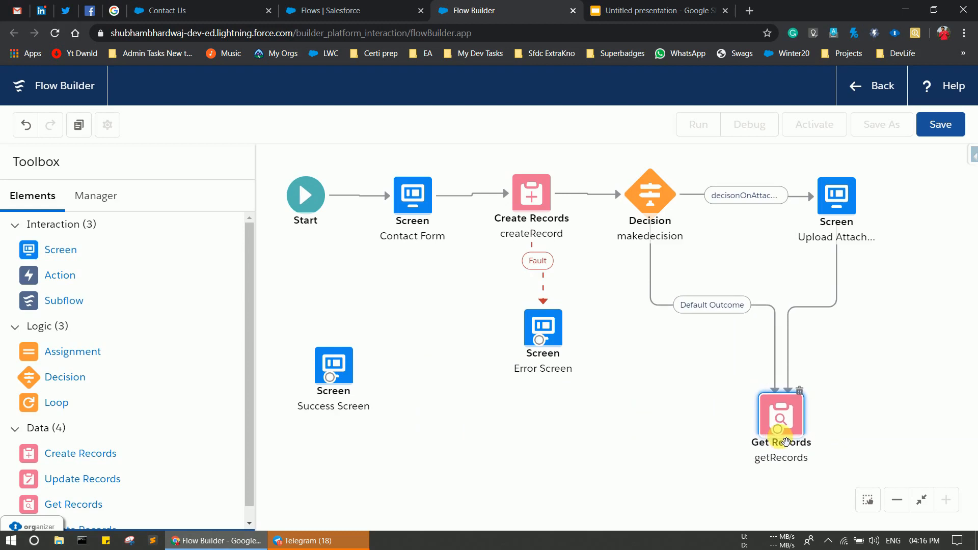
{"action": "left_click_drag", "start_coordinate": [352, 364], "coordinate": [401, 409]}
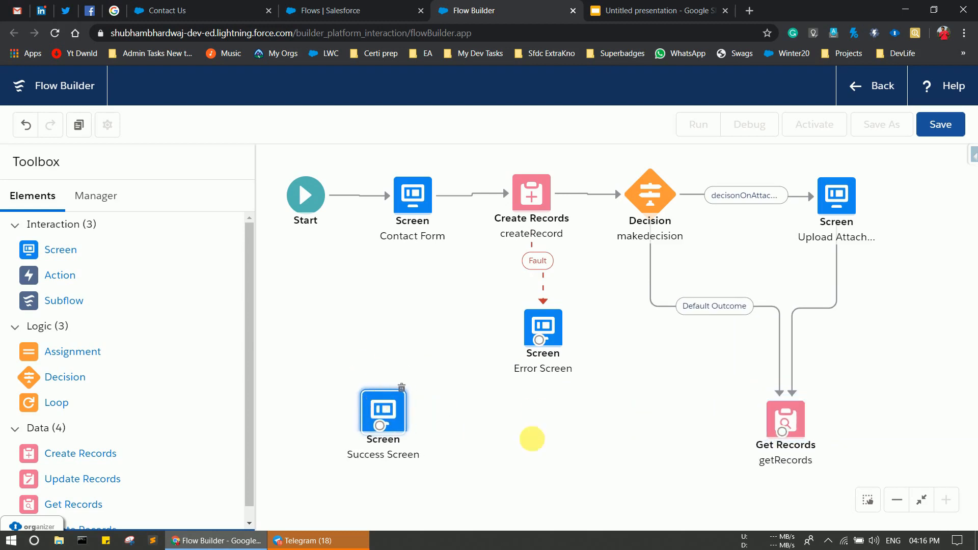
Connect Get Records to Success Screen, fault to Error Screen, and Success Screen back to Contact Form.
{"action": "left_click_drag", "start_coordinate": [783, 430], "coordinate": [388, 420]}
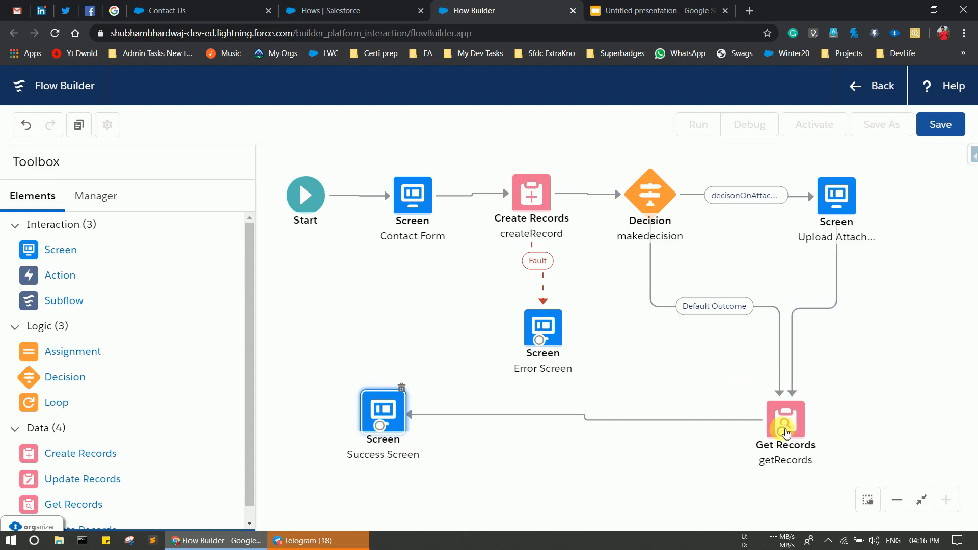
{"action": "left_click_drag", "start_coordinate": [782, 431], "coordinate": [547, 347]}
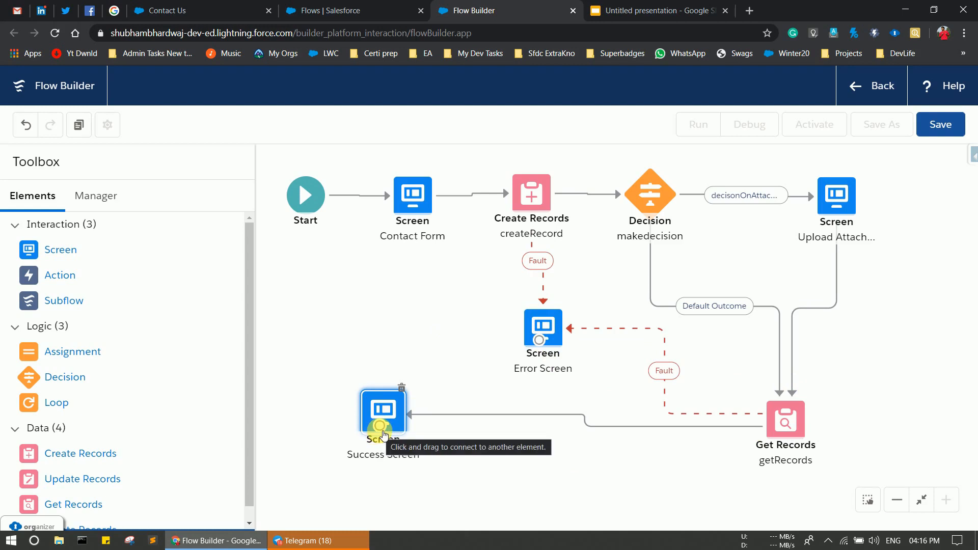
{"action": "left_click_drag", "start_coordinate": [383, 433], "coordinate": [413, 207]}
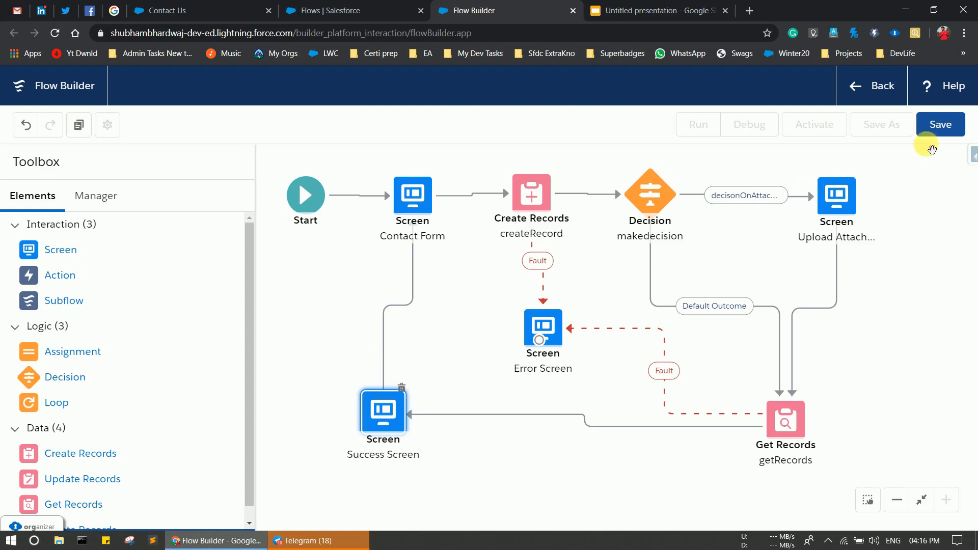
Save the flow as 'Contact Form' (API name Contact_Form), dismiss the warnings, and start Debug.
{"action": "left_click", "coordinate": [940, 133]}
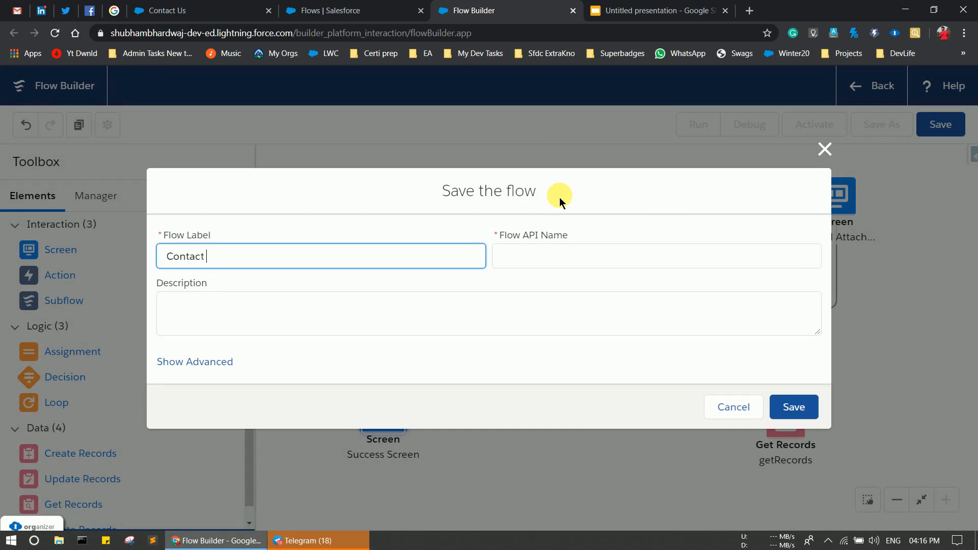
{"action": "left_click", "coordinate": [607, 259]}
{"action": "left_click", "coordinate": [794, 407]}
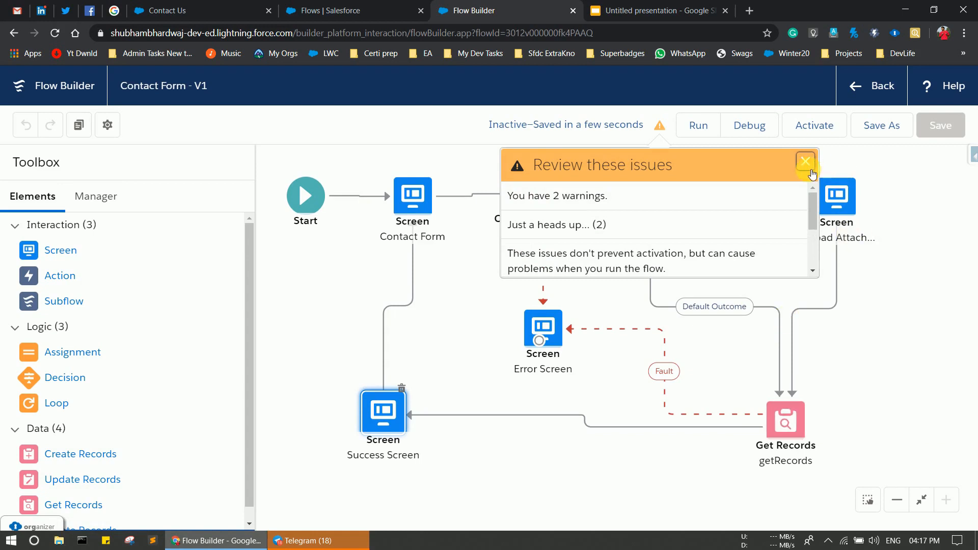
{"action": "left_click", "coordinate": [811, 173]}
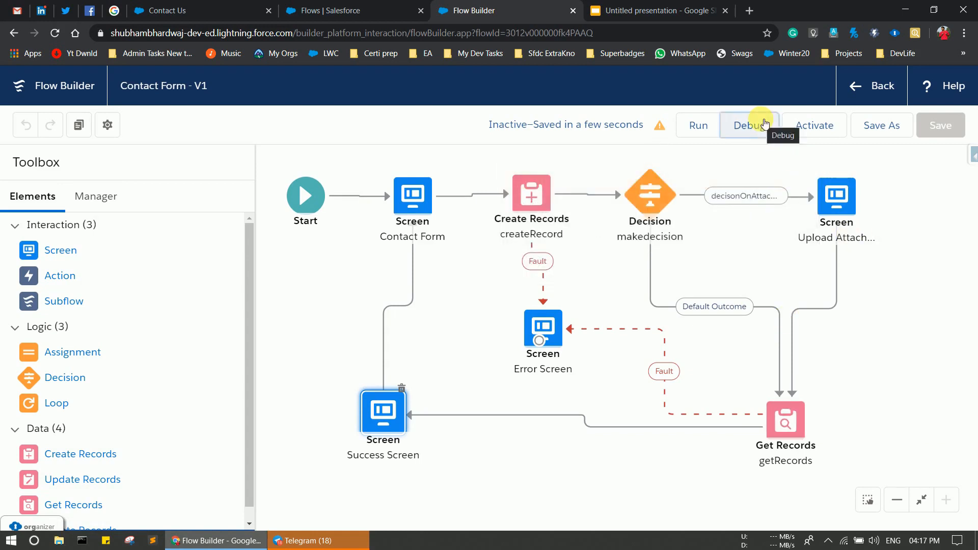
{"action": "left_click", "coordinate": [764, 123]}
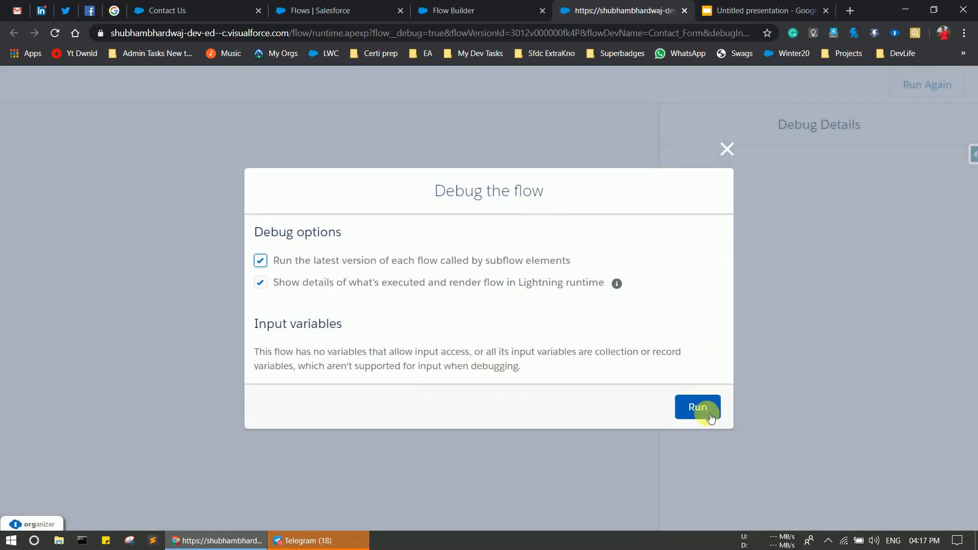
Run the debug and submit the contact's first name, last name, e-mail and phone with Attachments? ticked.
{"action": "left_click", "coordinate": [709, 415]}
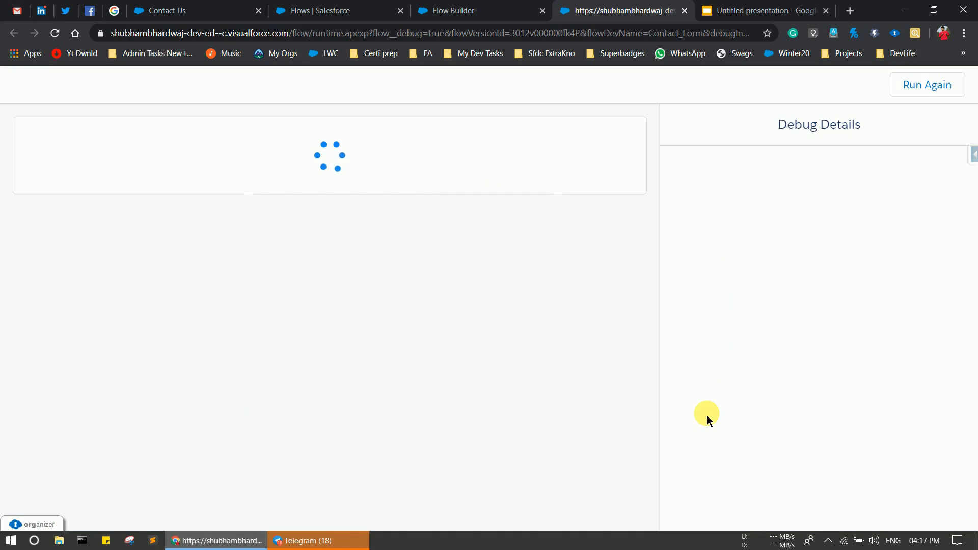
{"action": "left_click", "coordinate": [141, 199]}
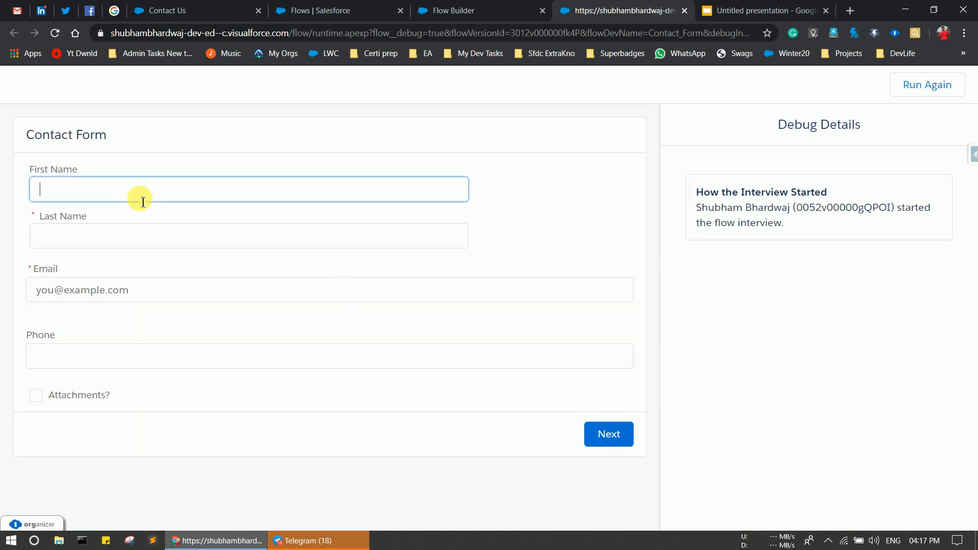
{"action": "left_click", "coordinate": [105, 235]}
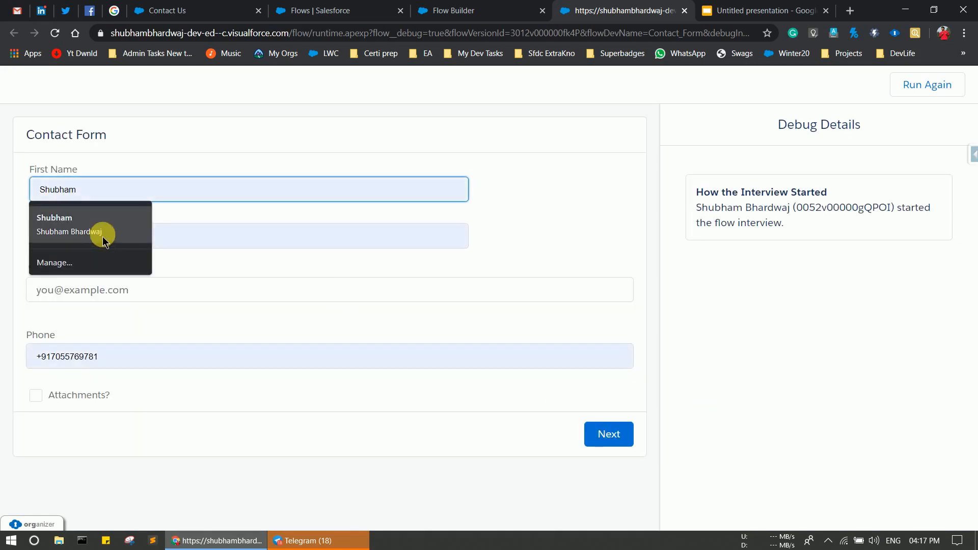
{"action": "left_click", "coordinate": [114, 304]}
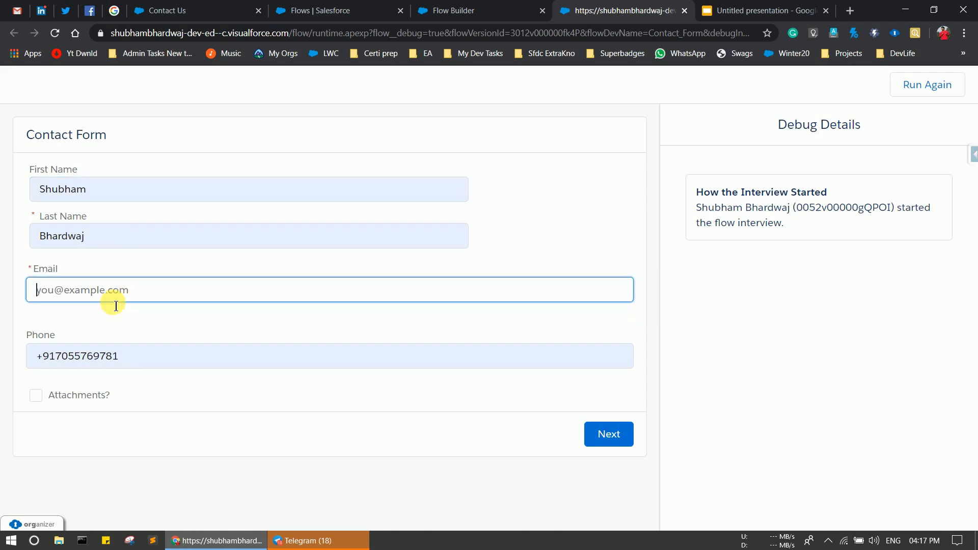
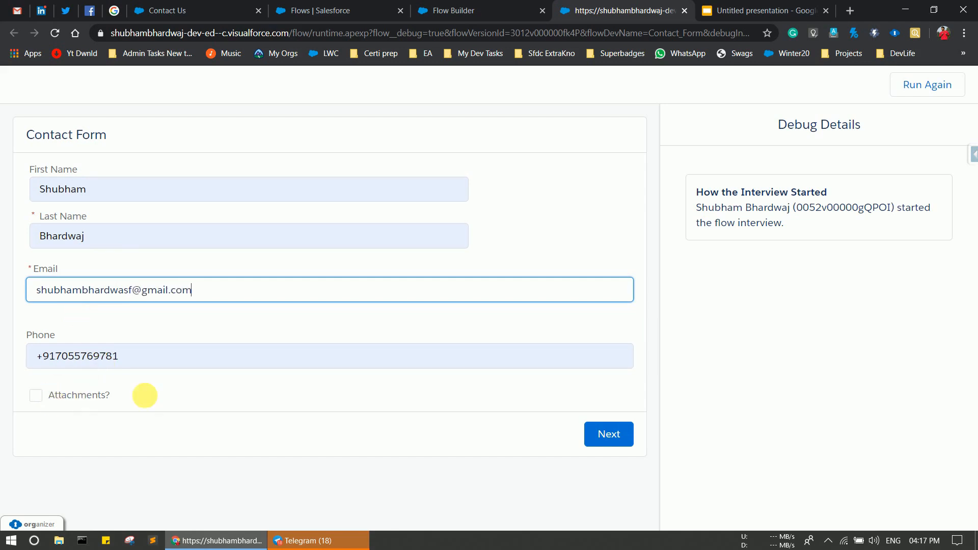
{"action": "left_click", "coordinate": [40, 398]}
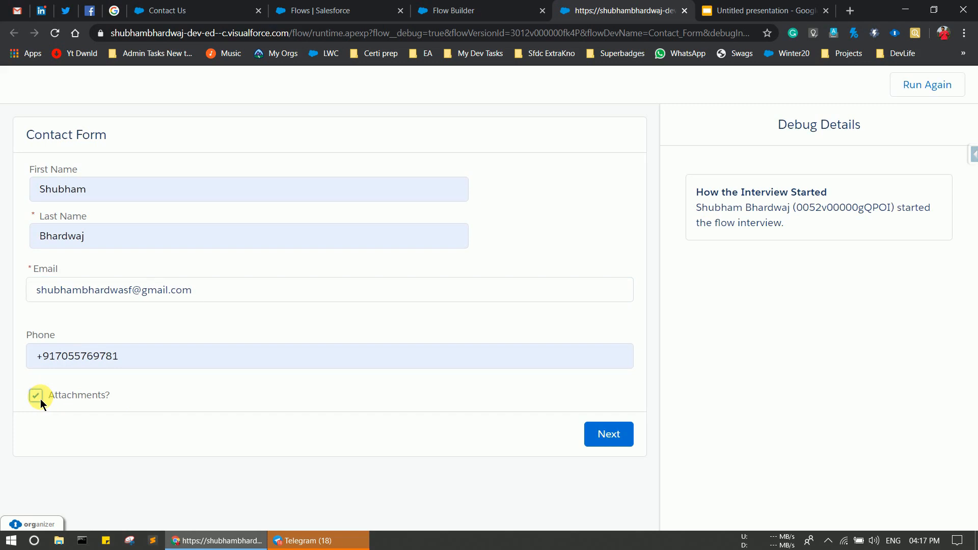
{"action": "left_click", "coordinate": [606, 433]}
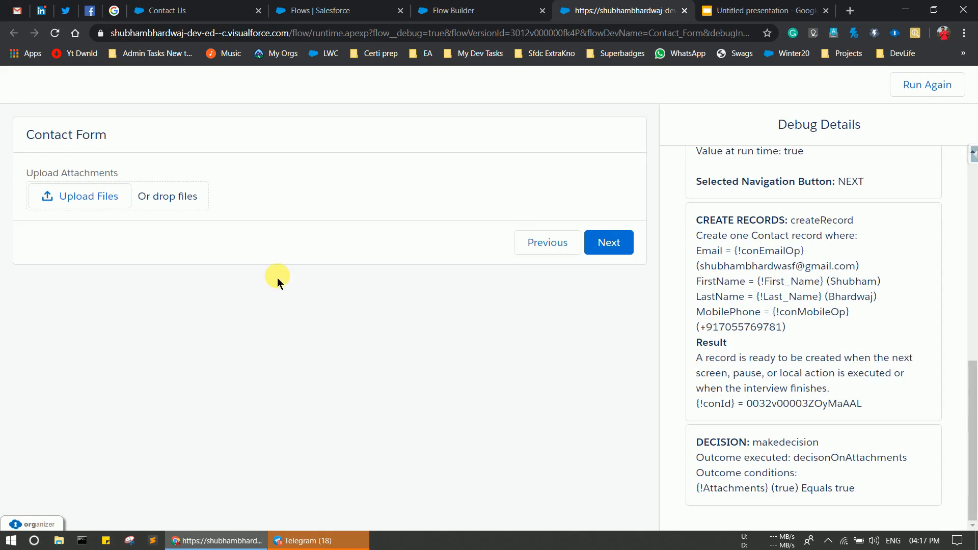
Upload the Covid-19 image, continue to the success screen, then return to the Setup flows list.
{"action": "left_click", "coordinate": [98, 192]}
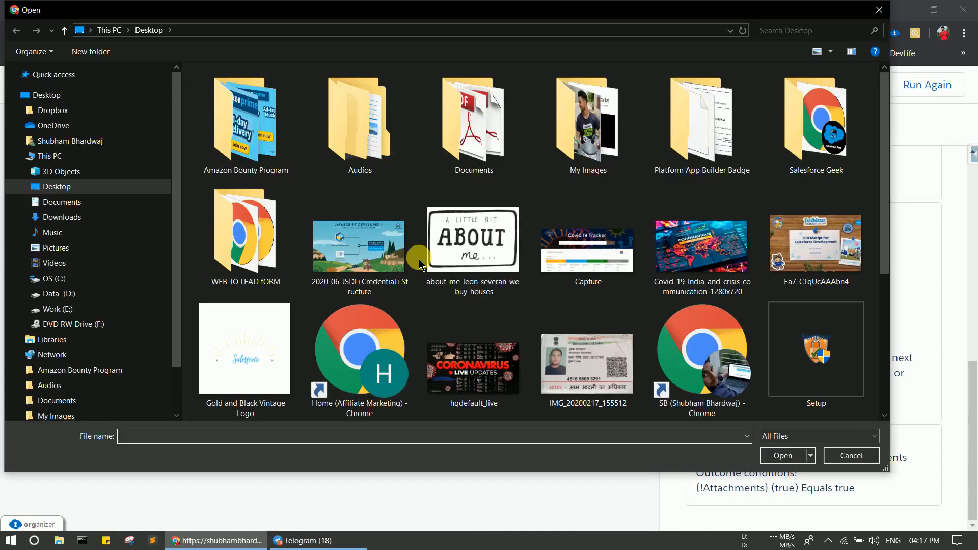
{"action": "left_click", "coordinate": [693, 250]}
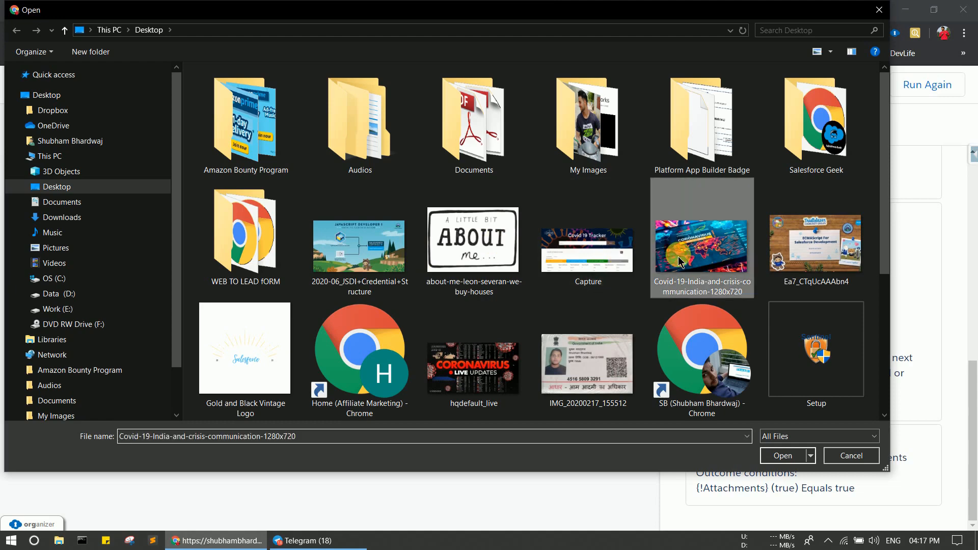
{"action": "left_click", "coordinate": [798, 461]}
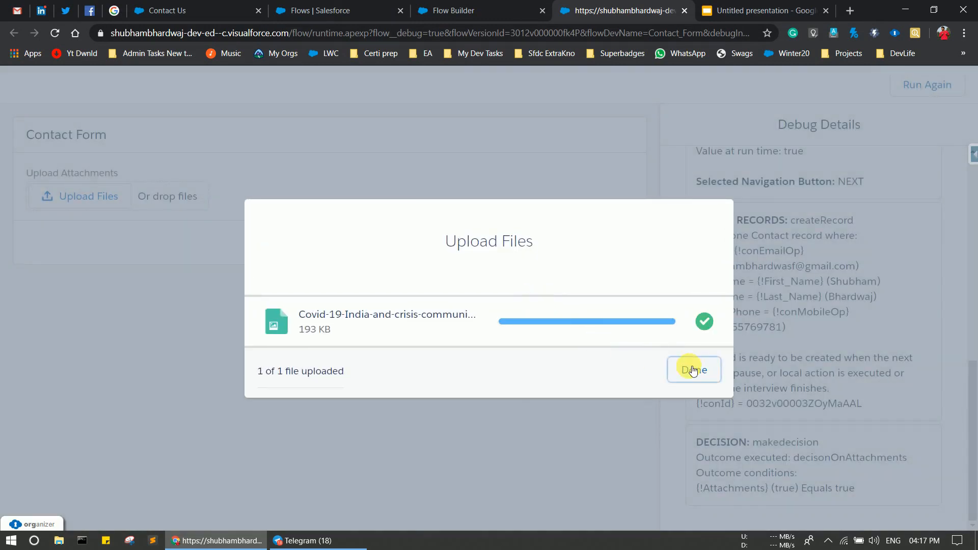
{"action": "left_click", "coordinate": [693, 370]}
{"action": "left_click", "coordinate": [615, 249]}
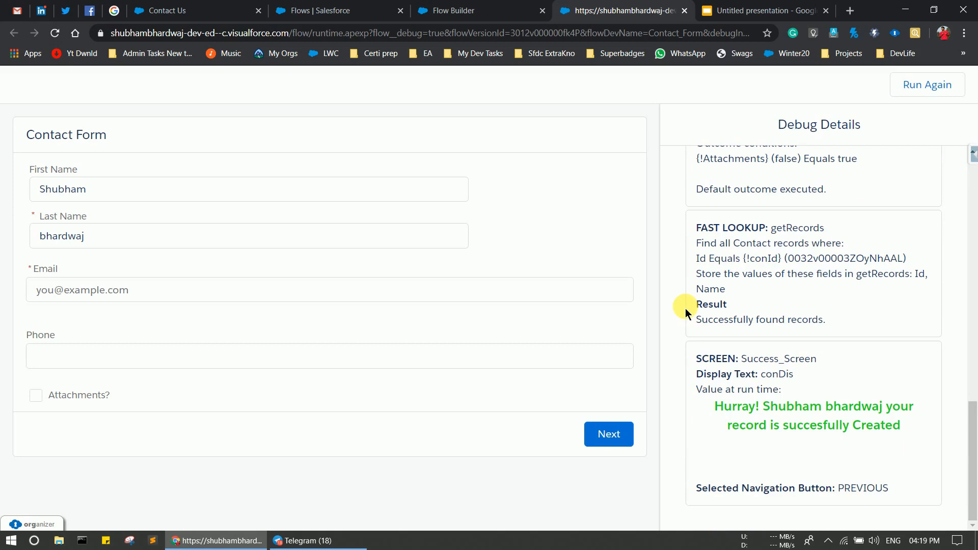
{"action": "left_click", "coordinate": [331, 10]}
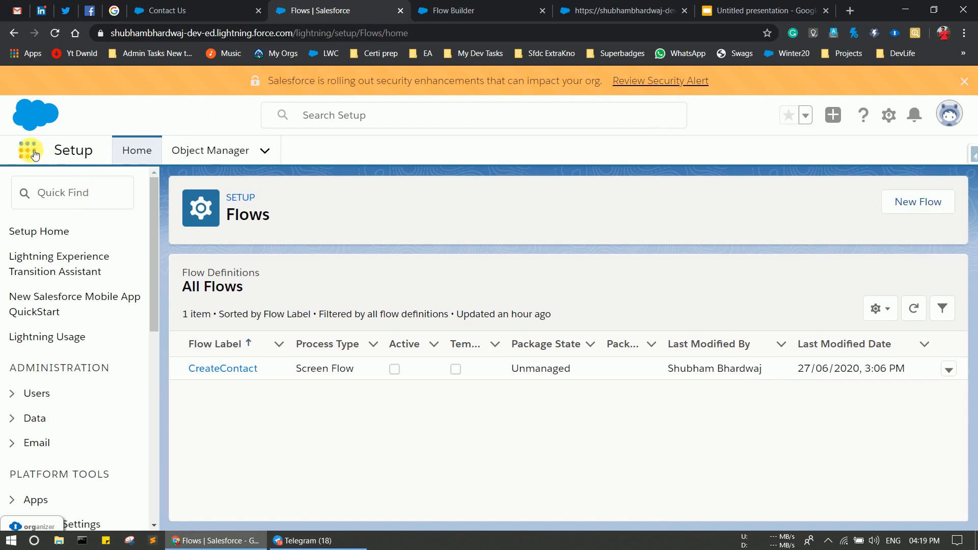
Open the new contact from the Contacts list and preview its Covid-19 image under Notes & Attachments.
{"action": "left_click", "coordinate": [28, 150]}
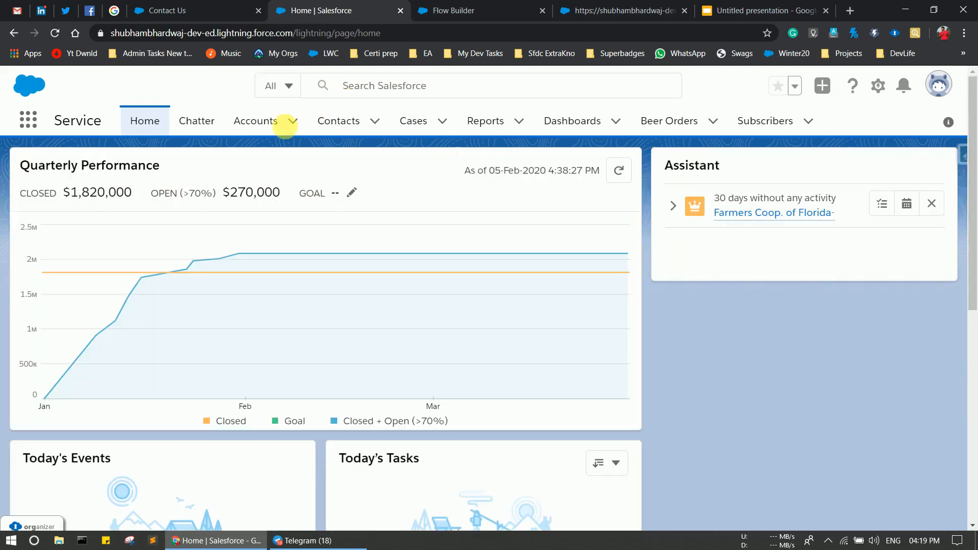
{"action": "left_click", "coordinate": [334, 126]}
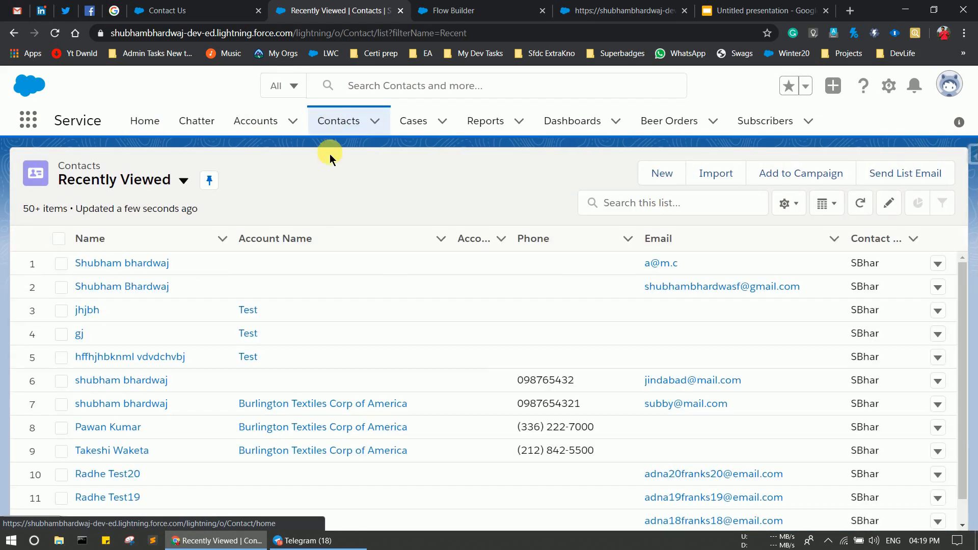
{"action": "left_click", "coordinate": [123, 292]}
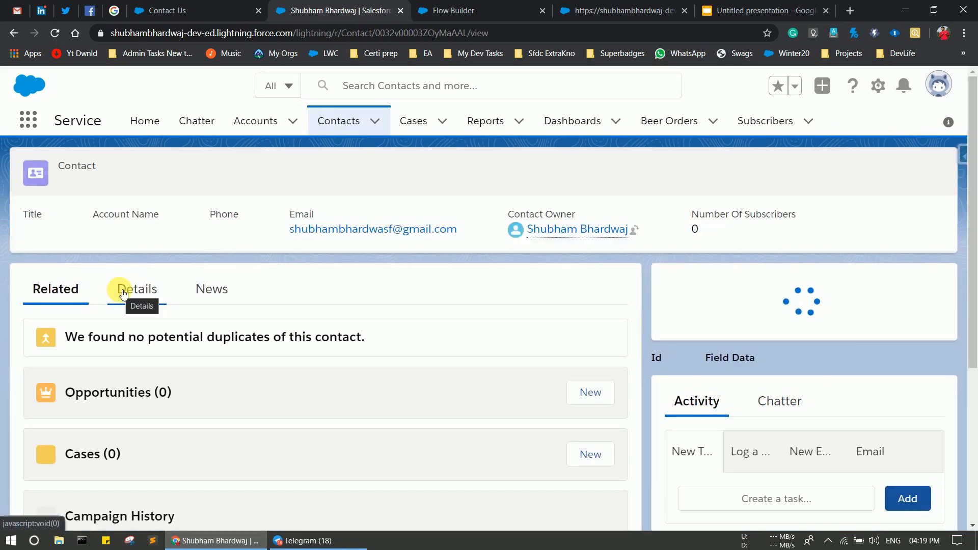
{"action": "scroll", "coordinate": [506, 333], "scroll_direction": "down", "scroll_amount": 3}
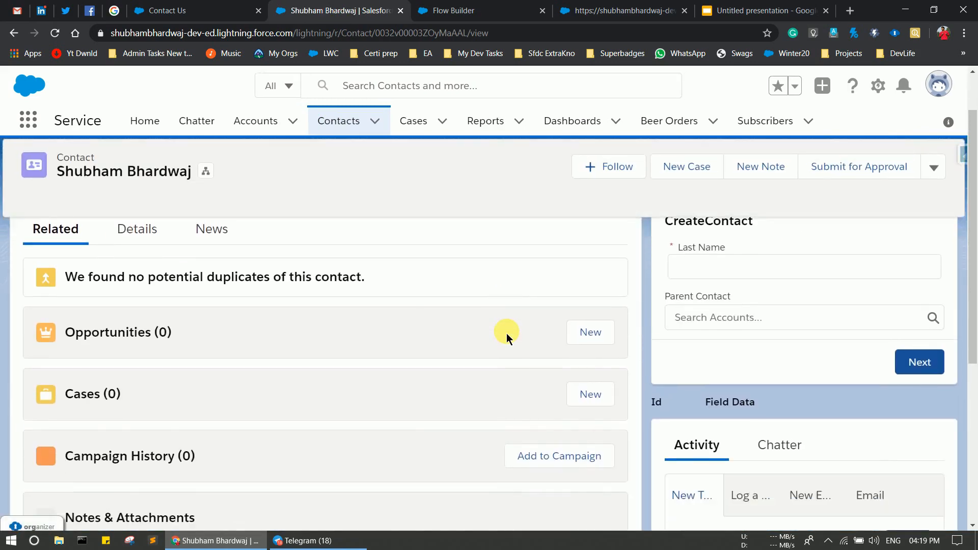
{"action": "scroll", "coordinate": [506, 333], "scroll_direction": "down", "scroll_amount": 4}
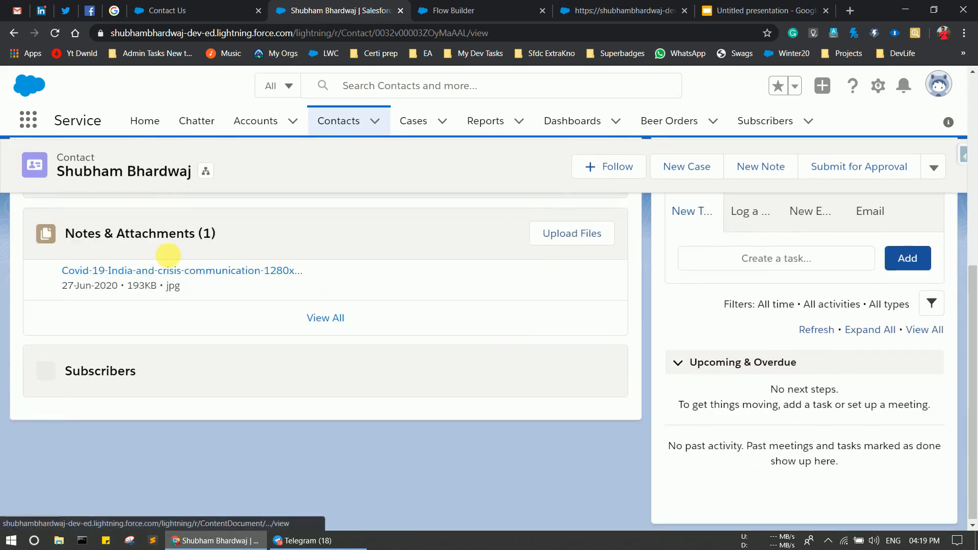
{"action": "left_click", "coordinate": [263, 280]}
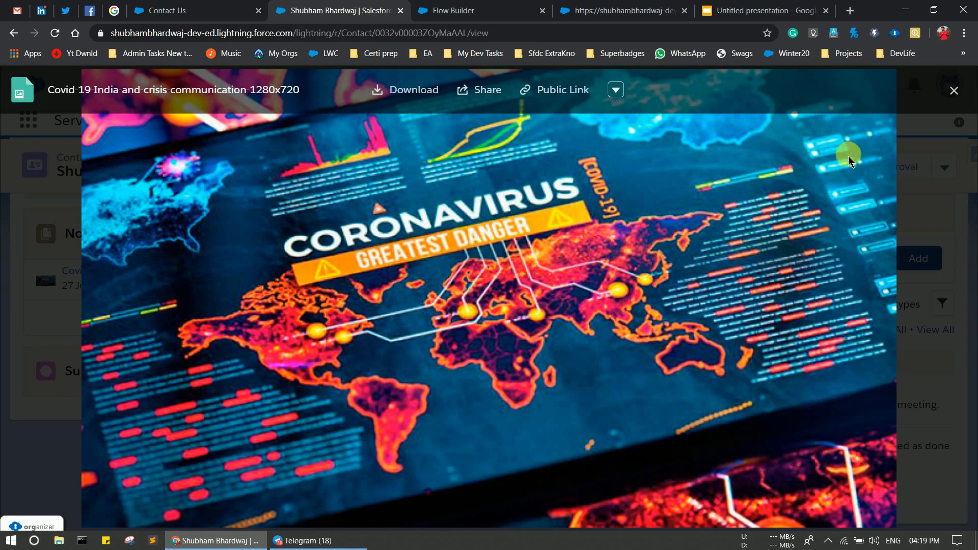
{"action": "left_click", "coordinate": [962, 94]}
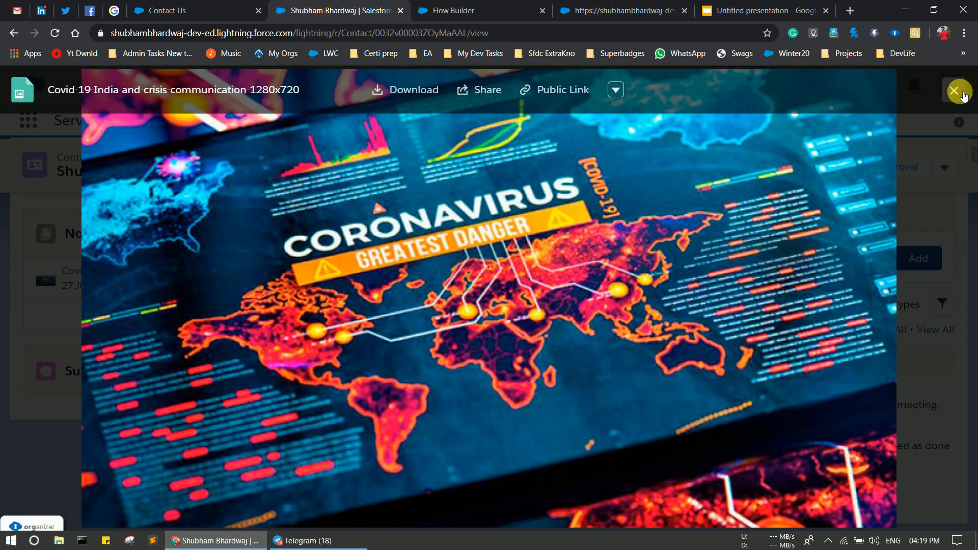
{"action": "scroll", "coordinate": [421, 264], "scroll_direction": "up", "scroll_amount": 10}
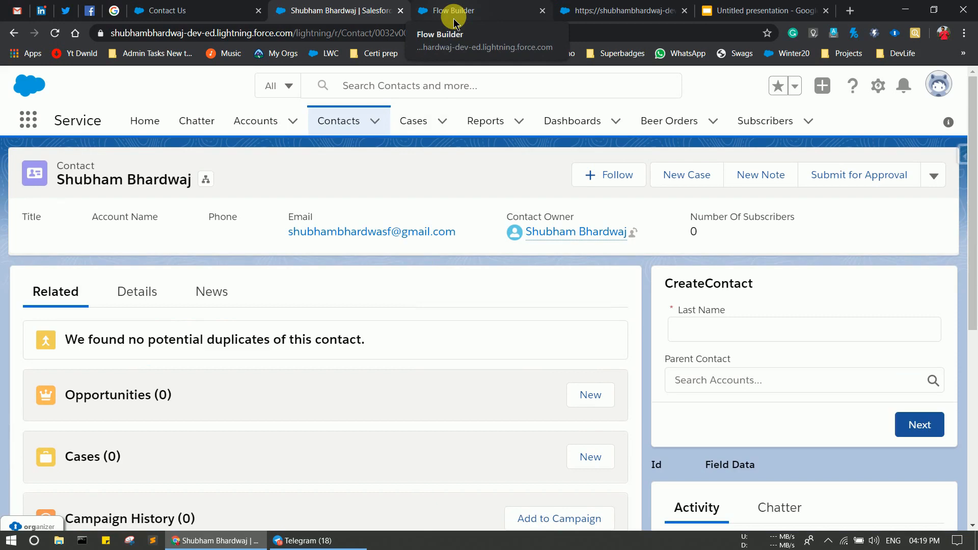
Activate the Contact Form flow in Flow Builder and return to the All Flows list.
{"action": "left_click", "coordinate": [453, 16]}
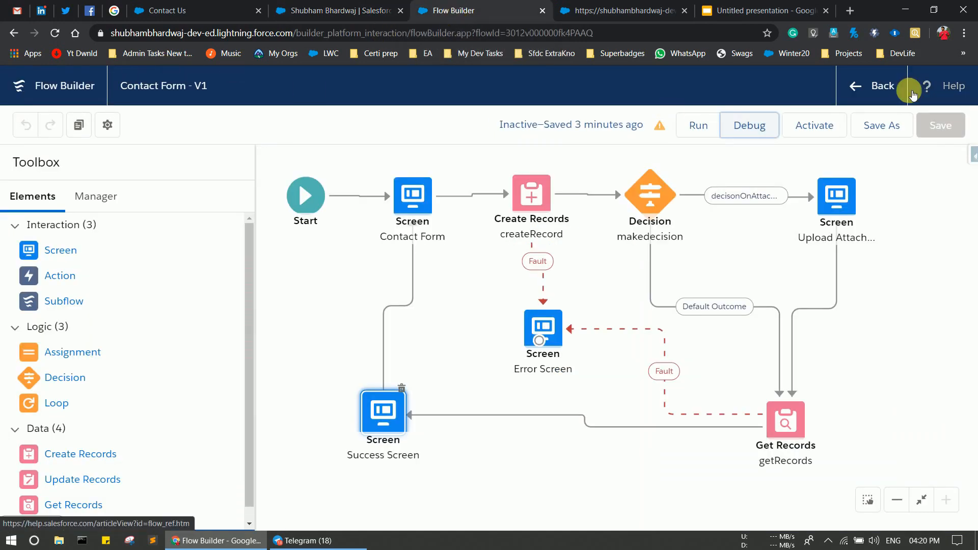
{"action": "left_click", "coordinate": [828, 126]}
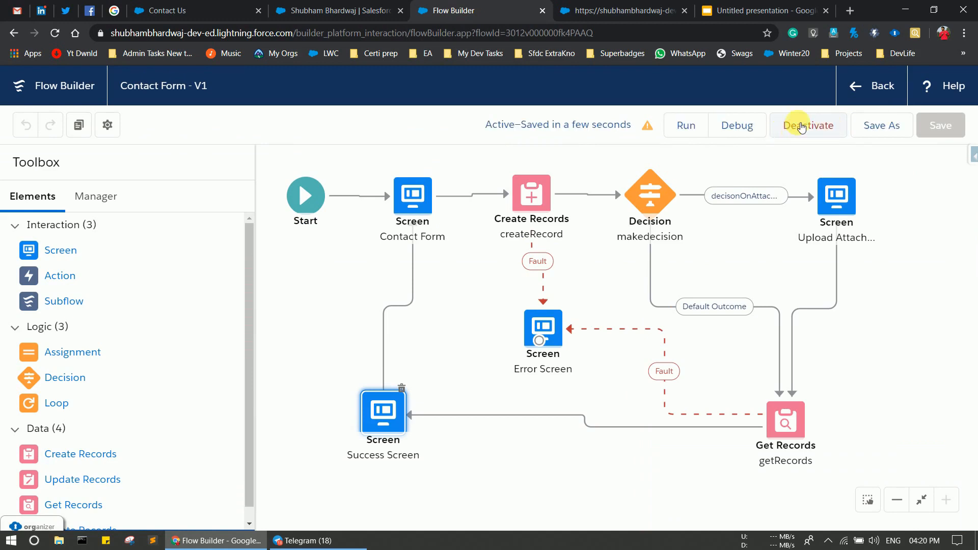
{"action": "left_click", "coordinate": [882, 91]}
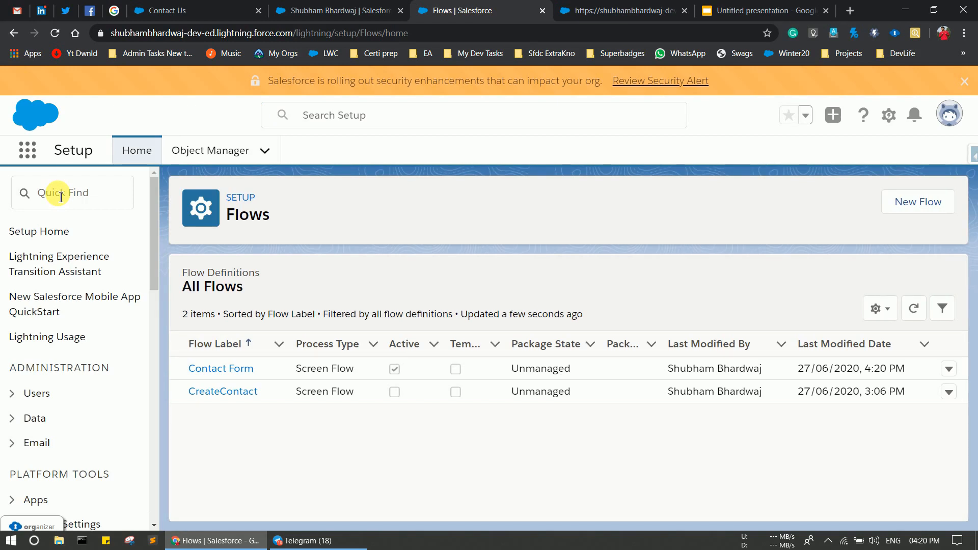
Find All Communities via Quick Find 'comm' and open the community in Experience Builder.
{"action": "left_click", "coordinate": [60, 197]}
{"action": "type", "text": "comm"}
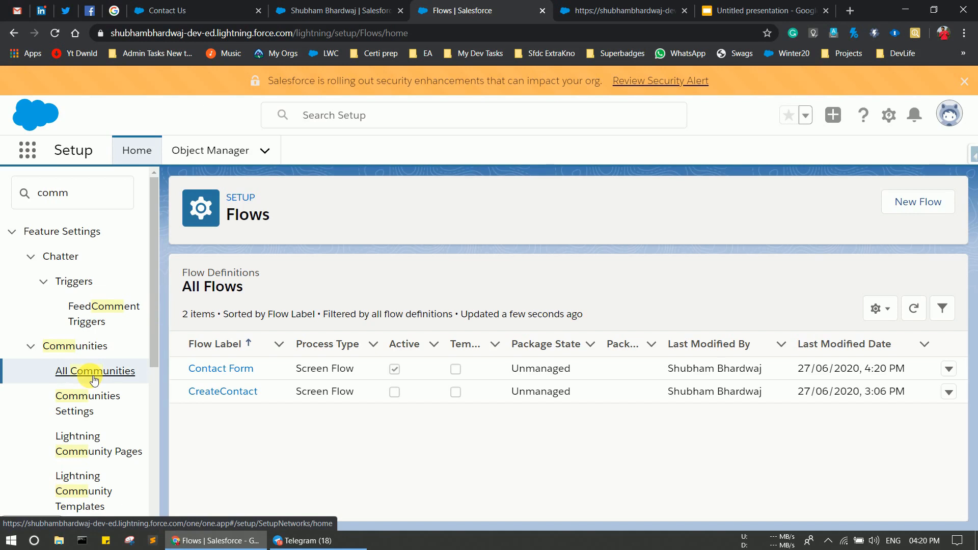
{"action": "left_click", "coordinate": [77, 376]}
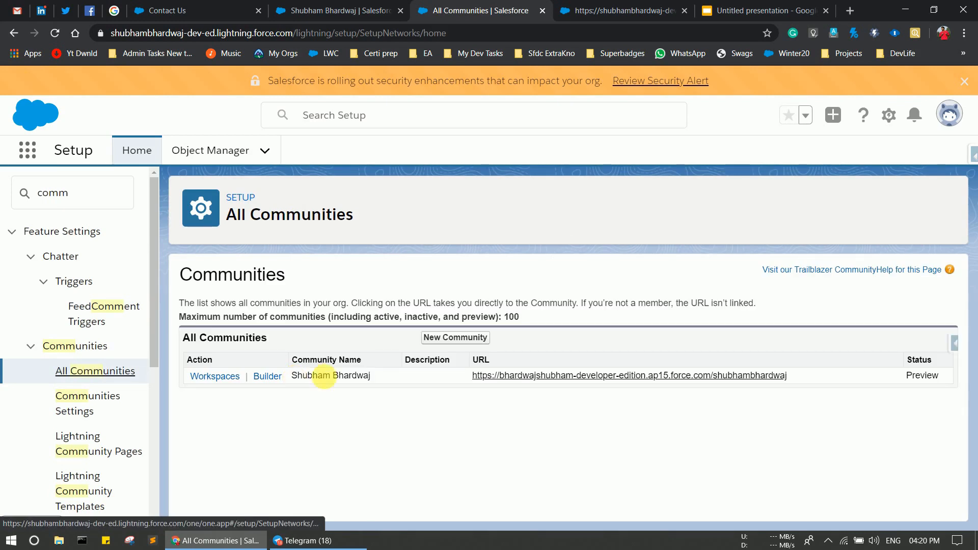
{"action": "left_click", "coordinate": [265, 376]}
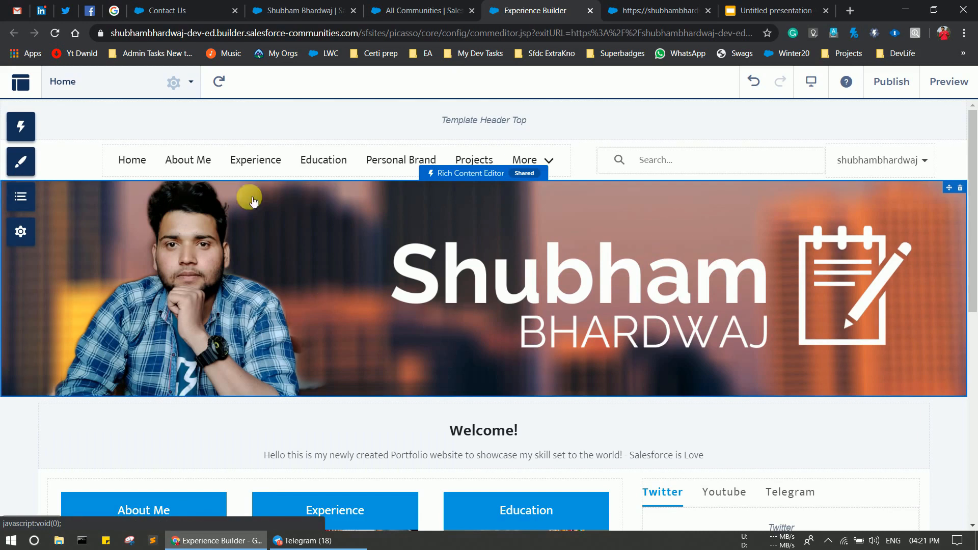
Switch the Experience Builder editor to the Contact Us page.
{"action": "left_click", "coordinate": [192, 86]}
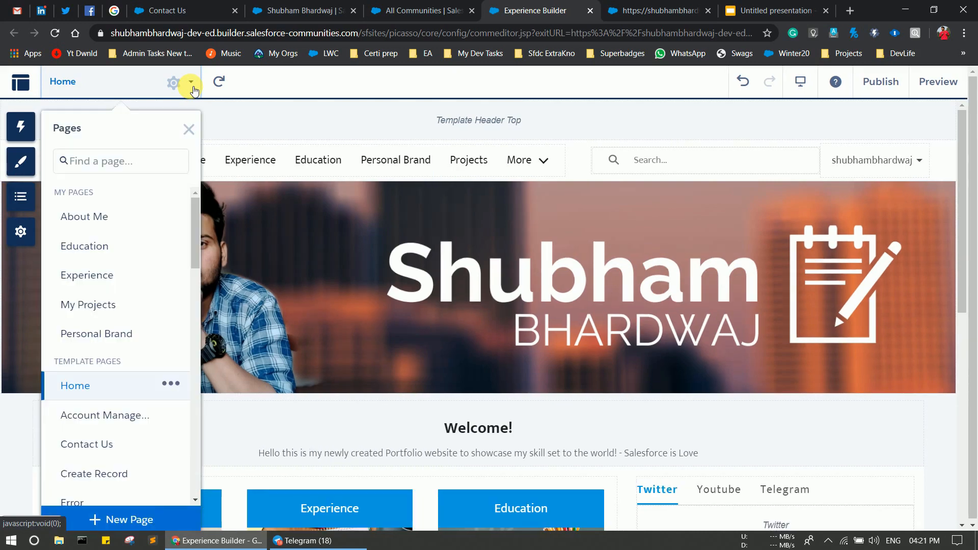
{"action": "left_click", "coordinate": [97, 446]}
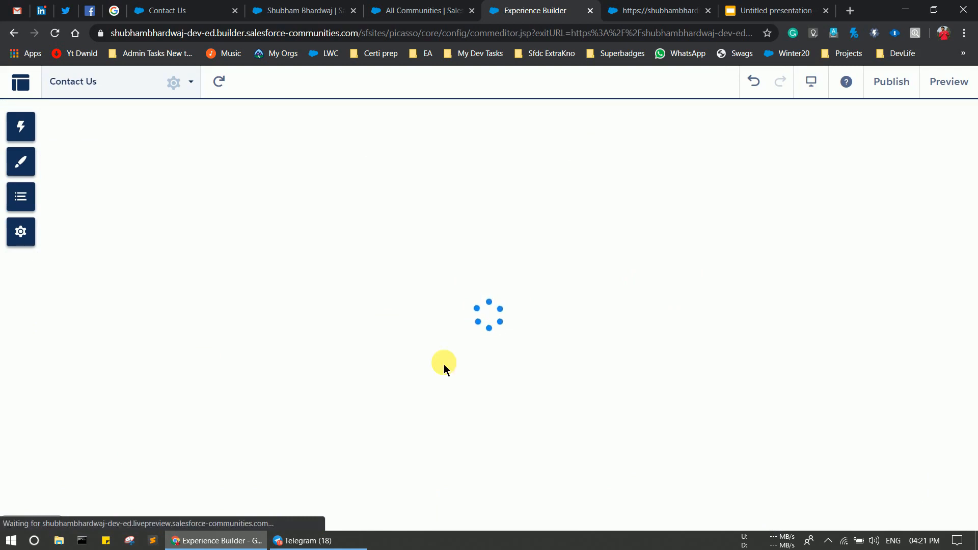
{"action": "scroll", "coordinate": [444, 365], "scroll_direction": "down", "scroll_amount": 2}
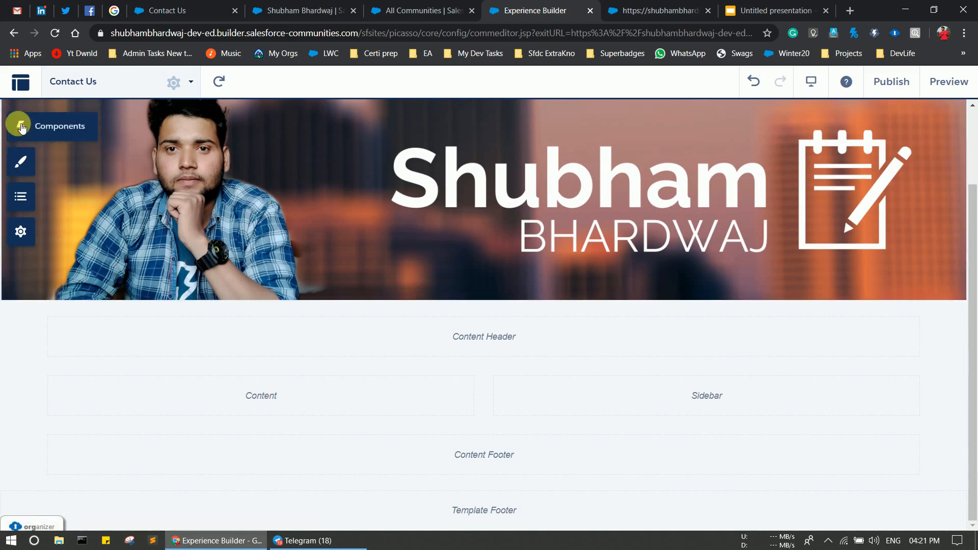
Drag a Flow component from Process Automation into the page's Content region.
{"action": "left_click", "coordinate": [21, 127]}
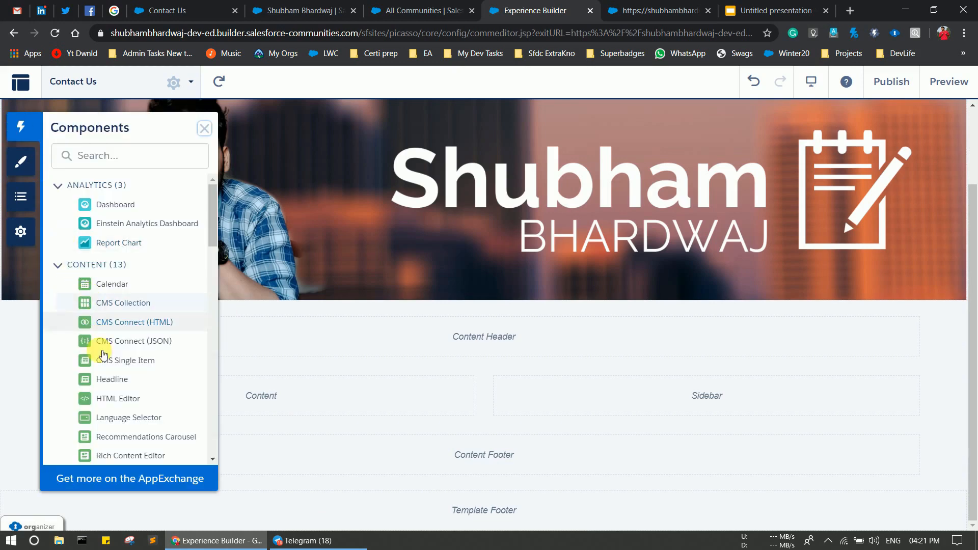
{"action": "scroll", "coordinate": [107, 387], "scroll_direction": "down", "scroll_amount": 5}
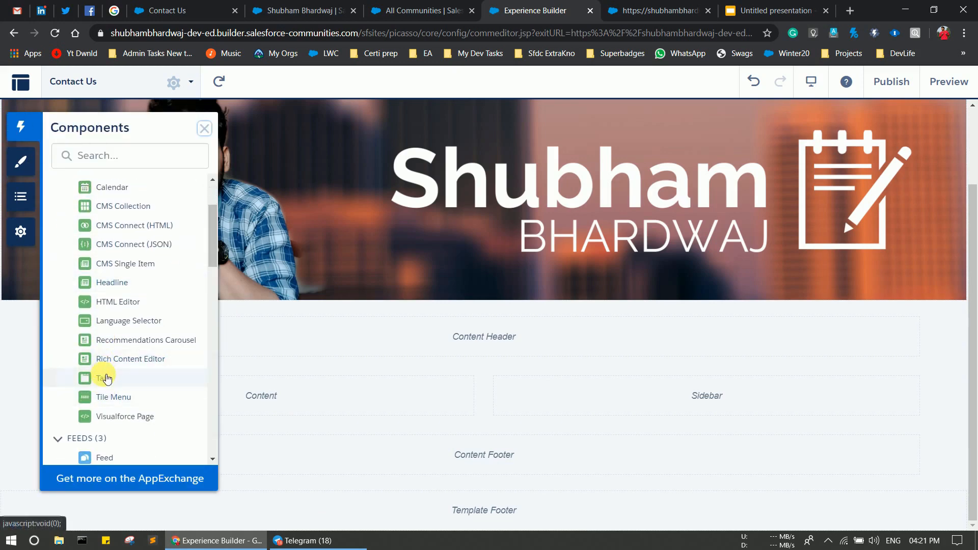
{"action": "scroll", "coordinate": [107, 378], "scroll_direction": "down", "scroll_amount": 5}
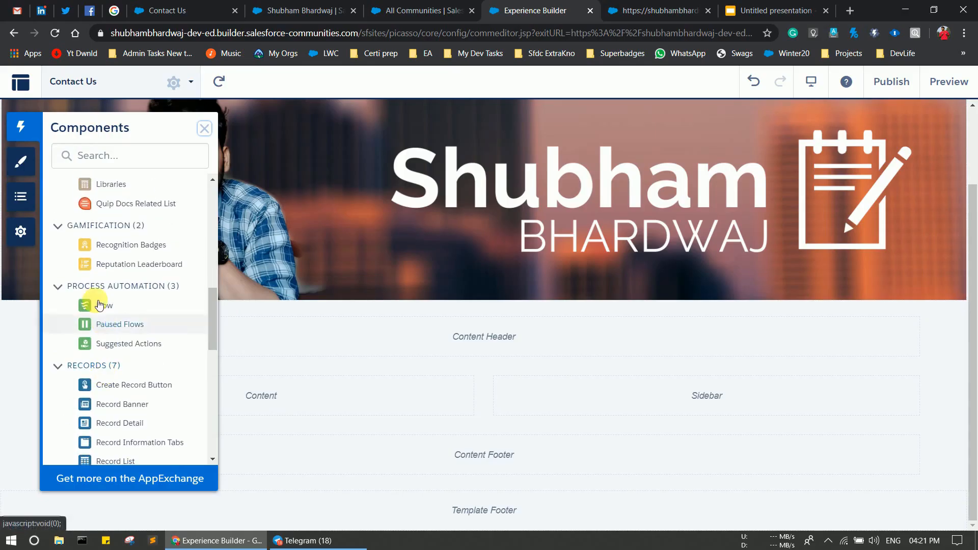
{"action": "left_click_drag", "start_coordinate": [92, 306], "coordinate": [273, 405]}
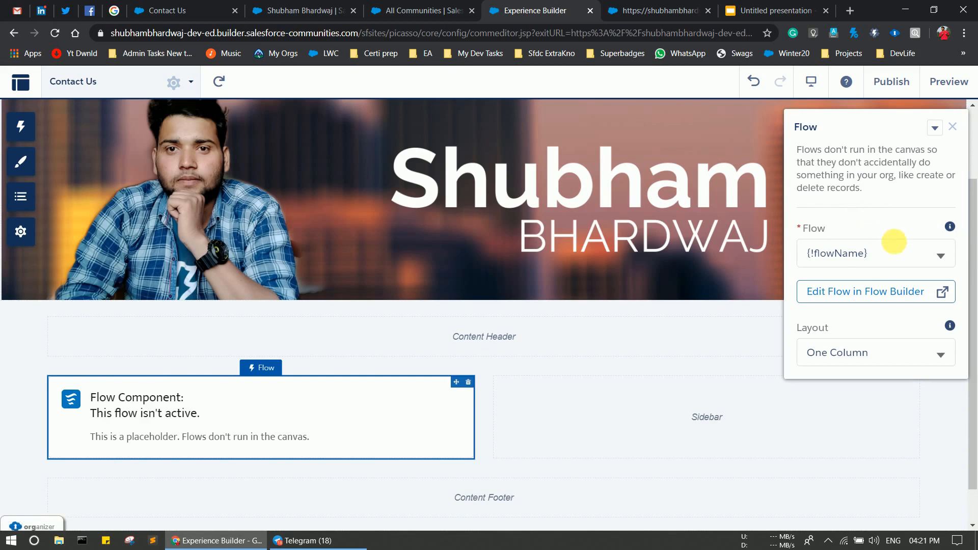
Set the Flow component to run the Contact Form flow.
{"action": "left_click", "coordinate": [929, 264]}
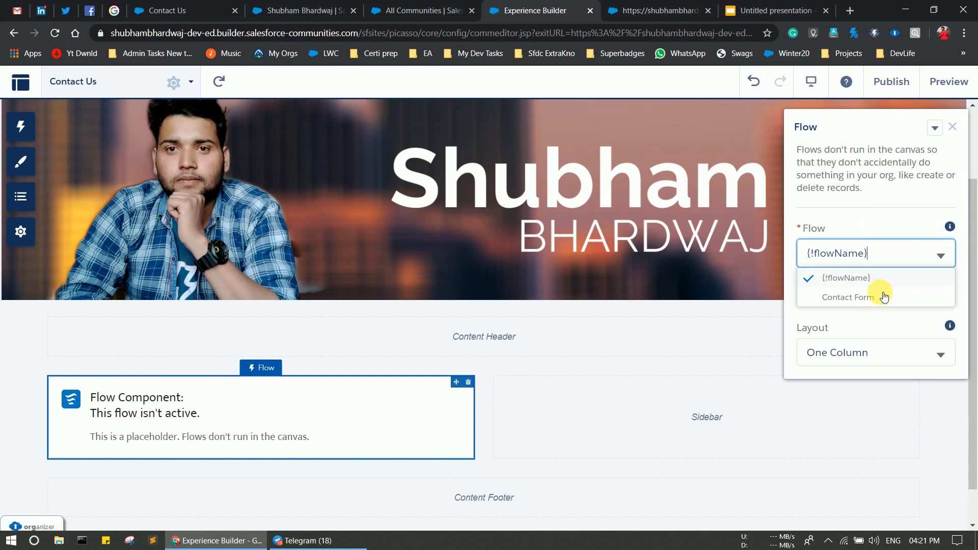
{"action": "left_click", "coordinate": [854, 298]}
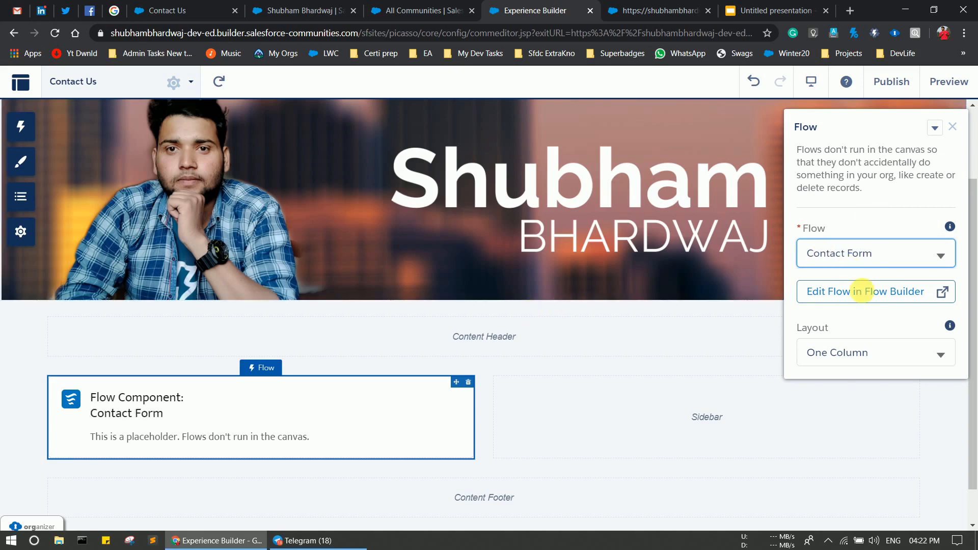
{"action": "left_click", "coordinate": [890, 105]}
Publish the community changes and return to the All Communities list.
{"action": "left_click", "coordinate": [892, 81]}
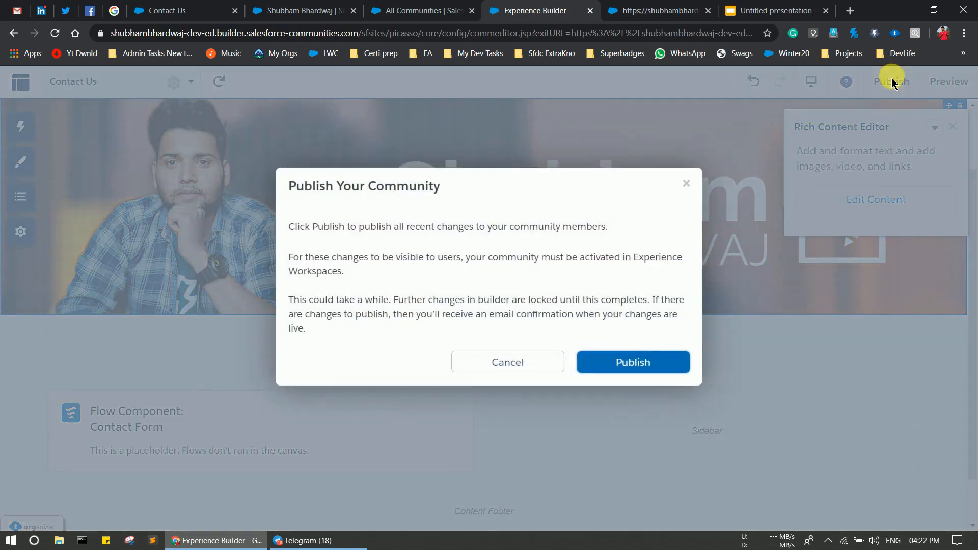
{"action": "left_click", "coordinate": [610, 365]}
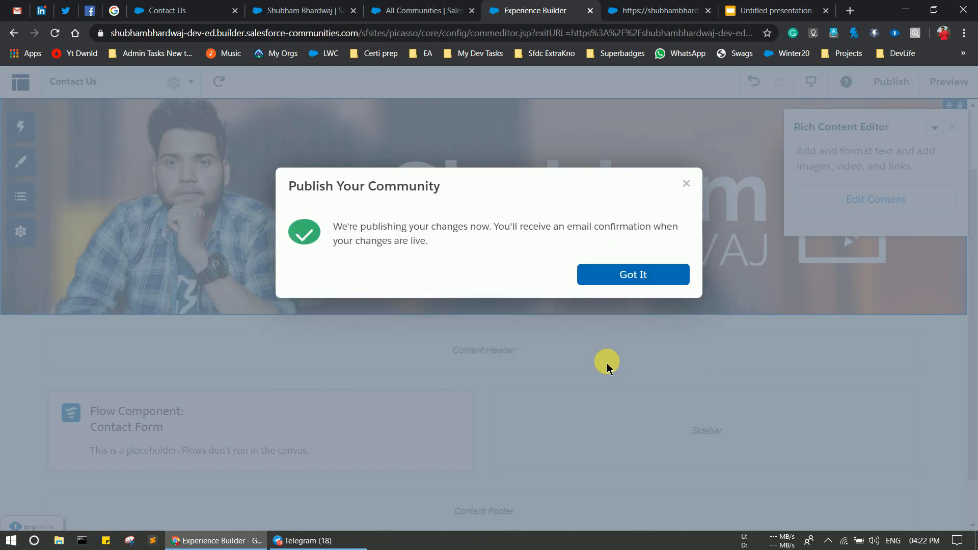
{"action": "left_click", "coordinate": [633, 274]}
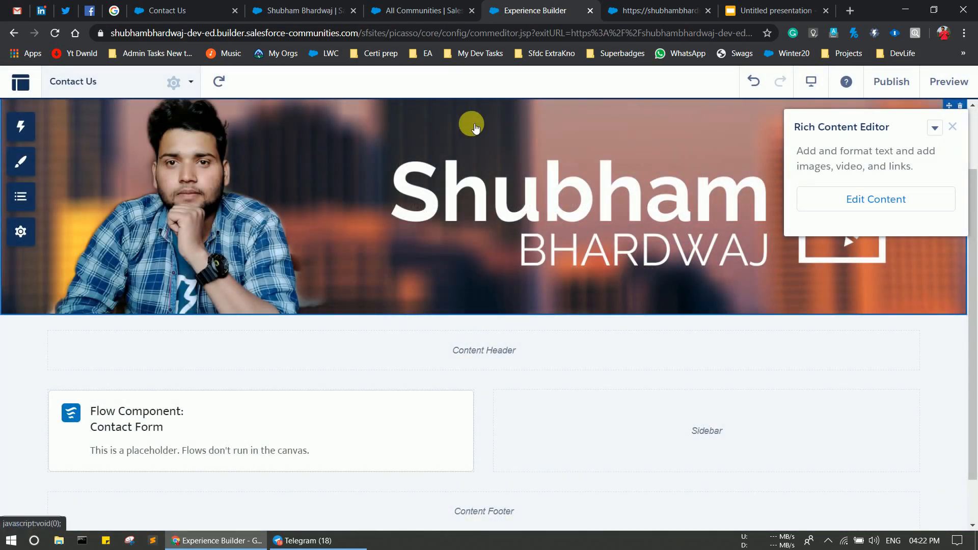
{"action": "left_click", "coordinate": [408, 9]}
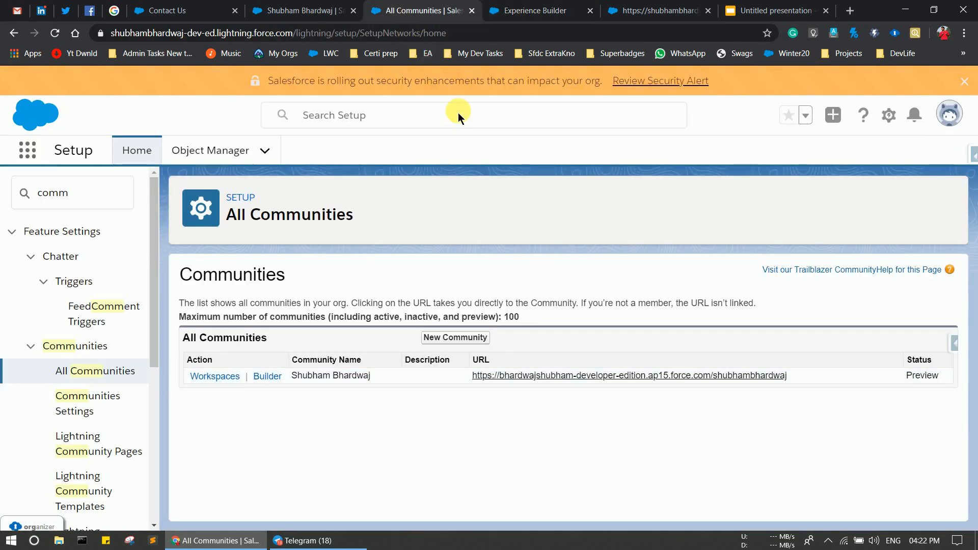
Open the live community site and go to the Contact Me page.
{"action": "left_click", "coordinate": [562, 380]}
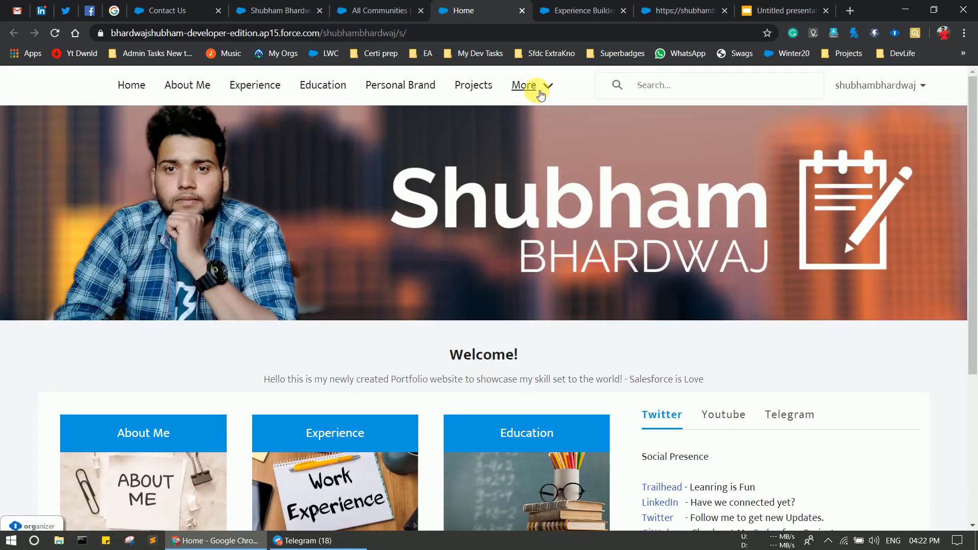
{"action": "left_click", "coordinate": [540, 95]}
{"action": "left_click", "coordinate": [521, 122]}
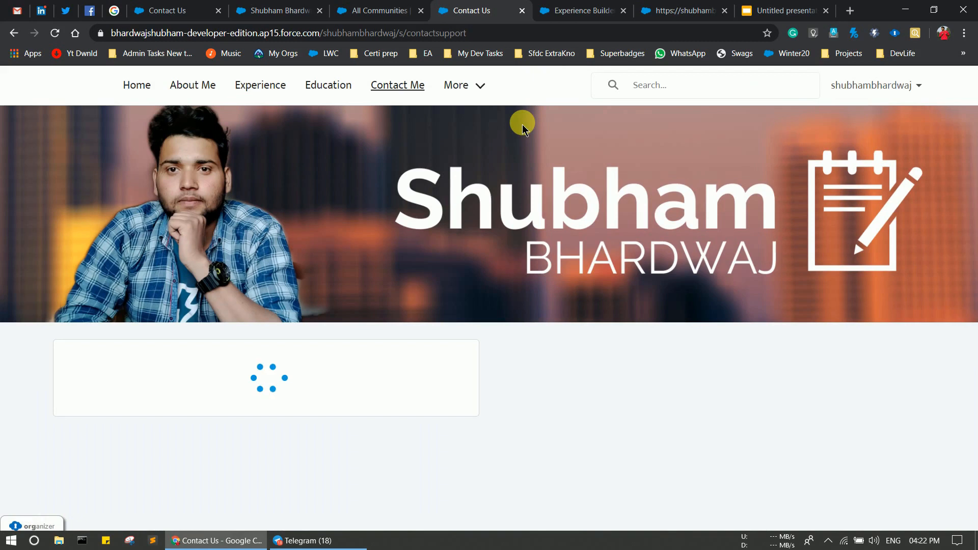
{"action": "scroll", "coordinate": [579, 320], "scroll_direction": "down", "scroll_amount": 2}
{"action": "scroll", "coordinate": [579, 321], "scroll_direction": "up", "scroll_amount": 2}
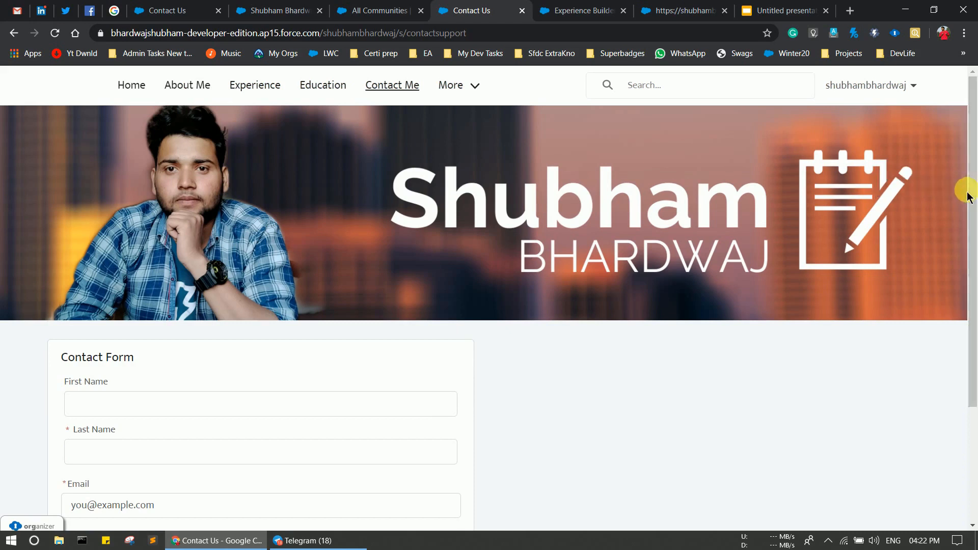
Fill in the contact's first and last name, replacing the autofilled values.
{"action": "left_click", "coordinate": [203, 419]}
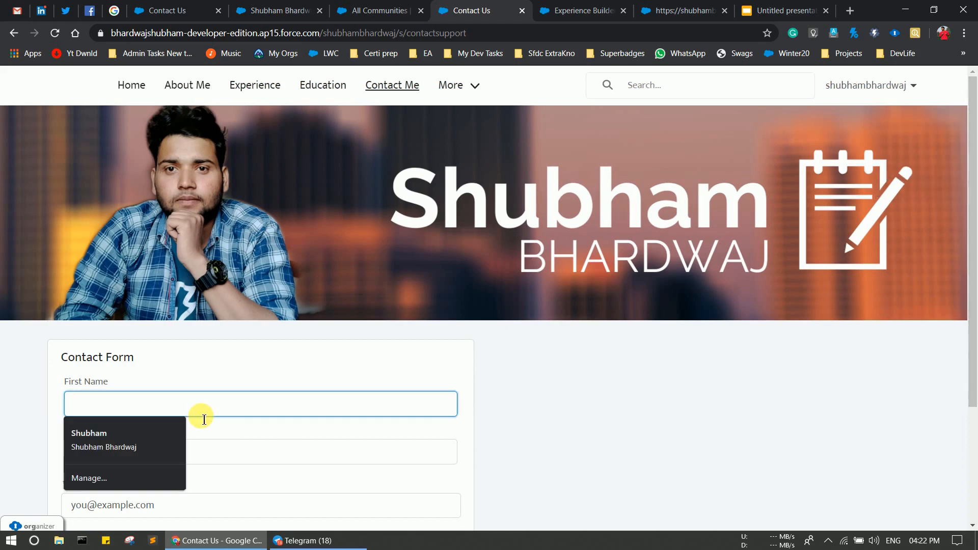
{"action": "left_click", "coordinate": [125, 431]}
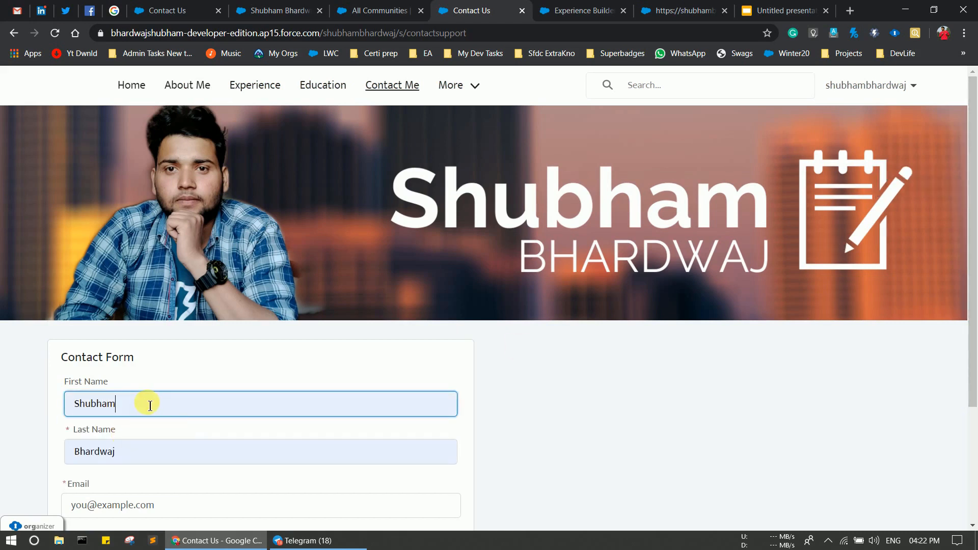
{"action": "key", "text": "BackSpace"}
{"action": "key", "text": "BackSpace"}
{"action": "key", "text": "BackSpace"}
{"action": "key", "text": "BackSpace"}
{"action": "key", "text": "BackSpace"}
{"action": "key", "text": "BackSpace"}
{"action": "key", "text": "BackSpace"}
{"action": "type", "text": "Salesforce"}
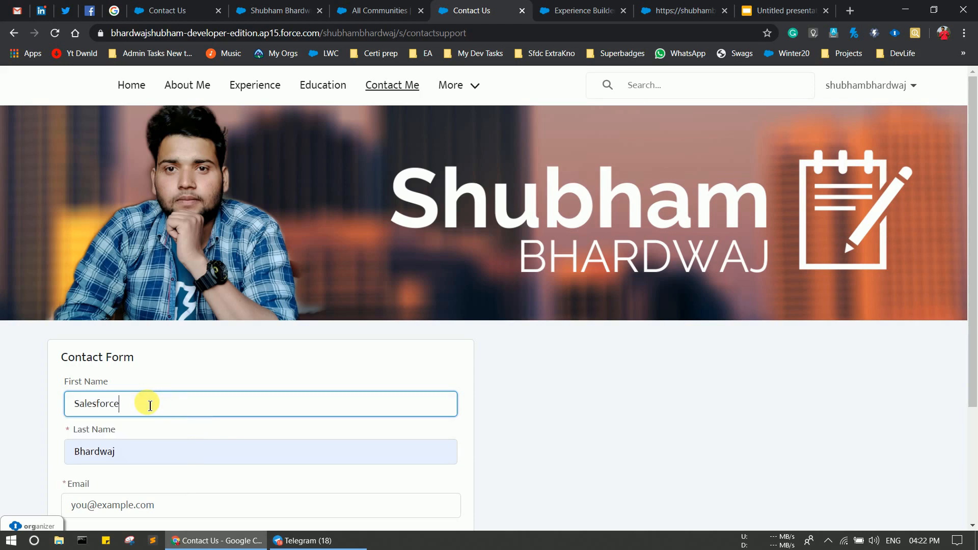
{"action": "left_click", "coordinate": [146, 460]}
{"action": "key", "text": "BackSpace"}
{"action": "key", "text": "BackSpace"}
{"action": "key", "text": "BackSpace"}
{"action": "key", "text": "BackSpace"}
{"action": "key", "text": "BackSpace"}
{"action": "key", "text": "BackSpace"}
{"action": "key", "text": "BackSpace"}
{"action": "key", "text": "BackSpace"}
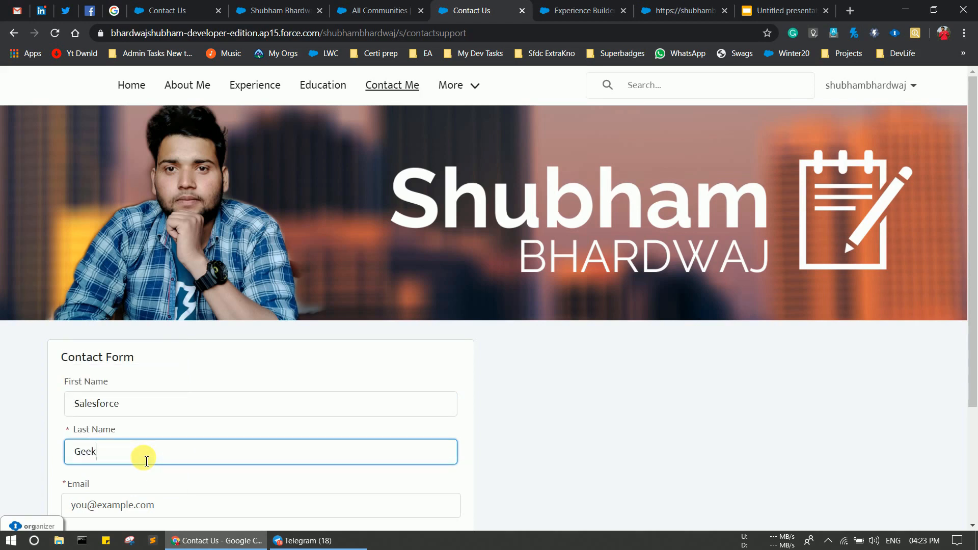
Enter the contact's email, tick Attachments?, and advance to the upload step.
{"action": "scroll", "coordinate": [251, 500], "scroll_direction": "down", "scroll_amount": 1}
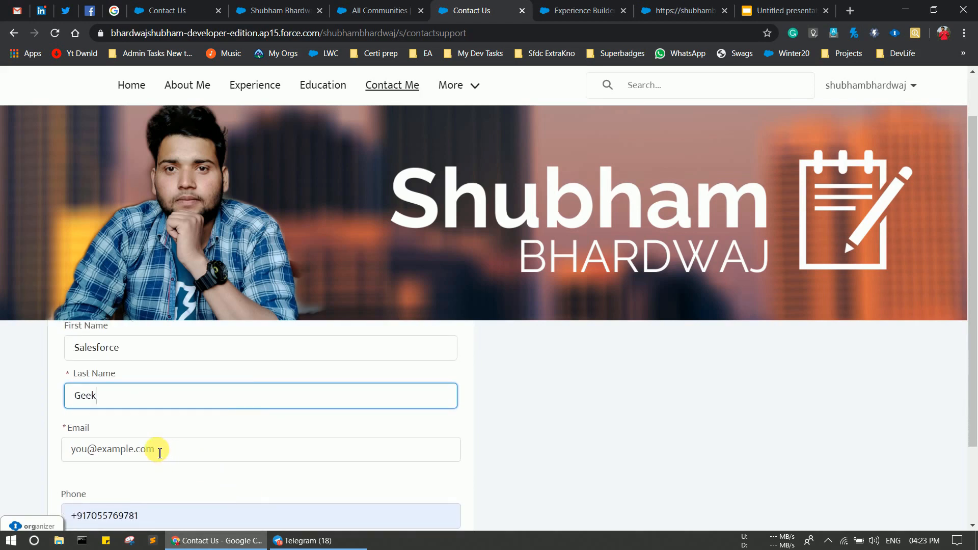
{"action": "left_click", "coordinate": [160, 453]}
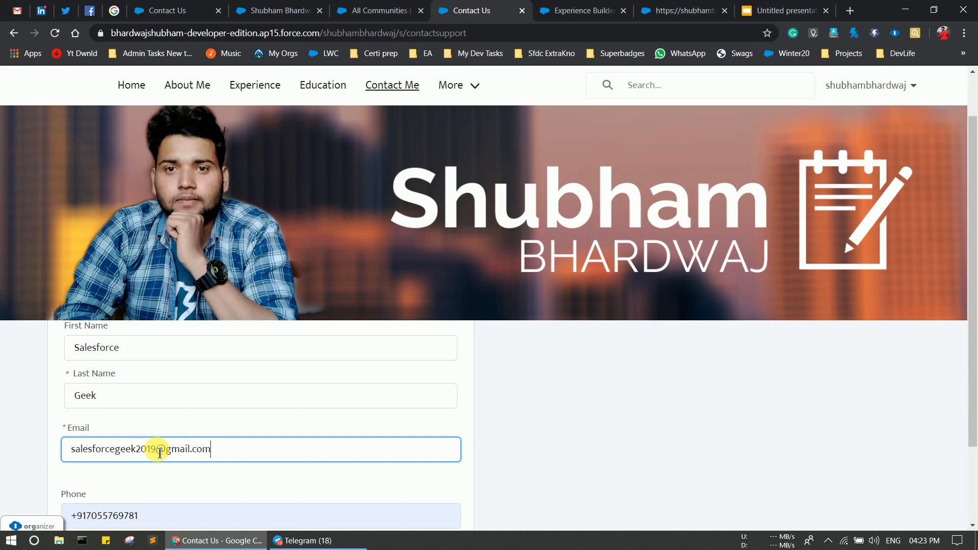
{"action": "scroll", "coordinate": [160, 453], "scroll_direction": "down", "scroll_amount": 2}
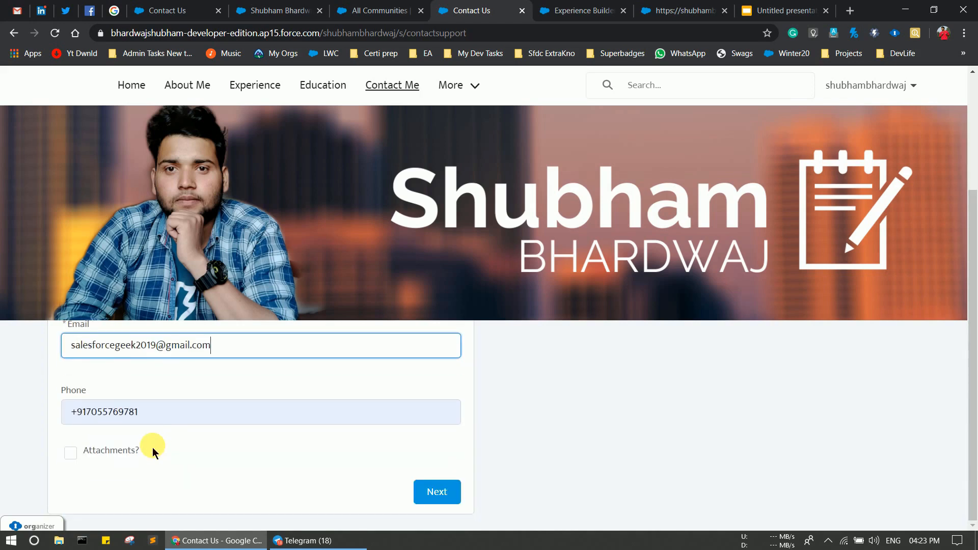
{"action": "left_click", "coordinate": [71, 453]}
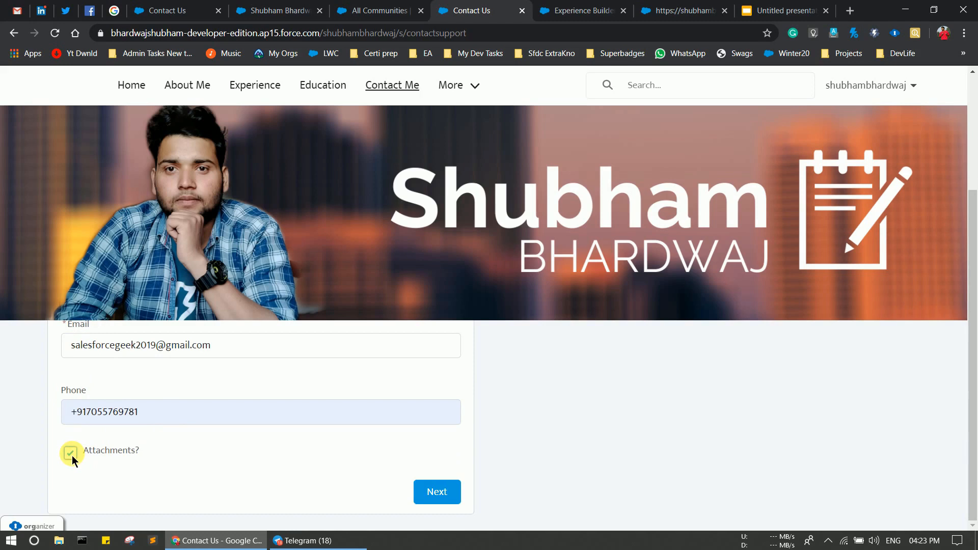
{"action": "left_click", "coordinate": [422, 492]}
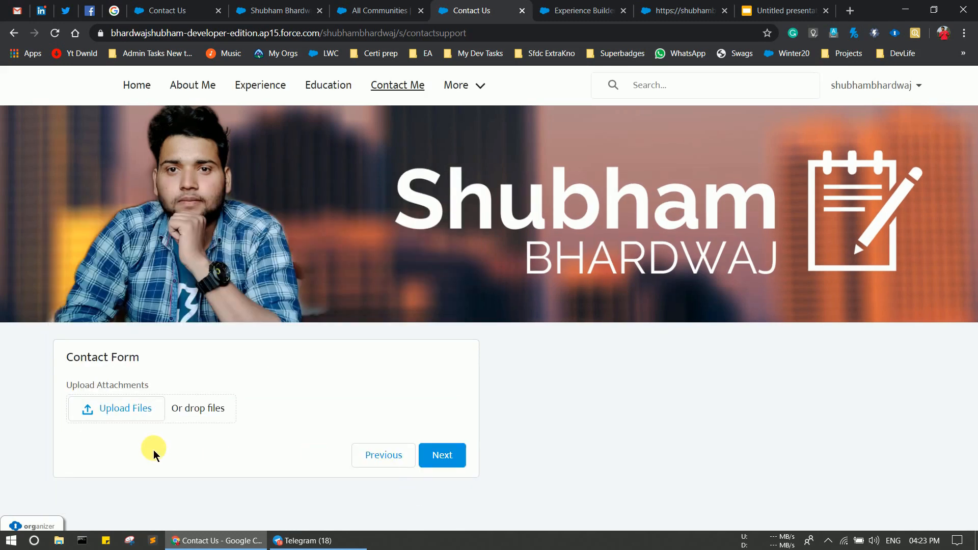
Upload the Capture.PNG image as the form attachment.
{"action": "left_click", "coordinate": [124, 412]}
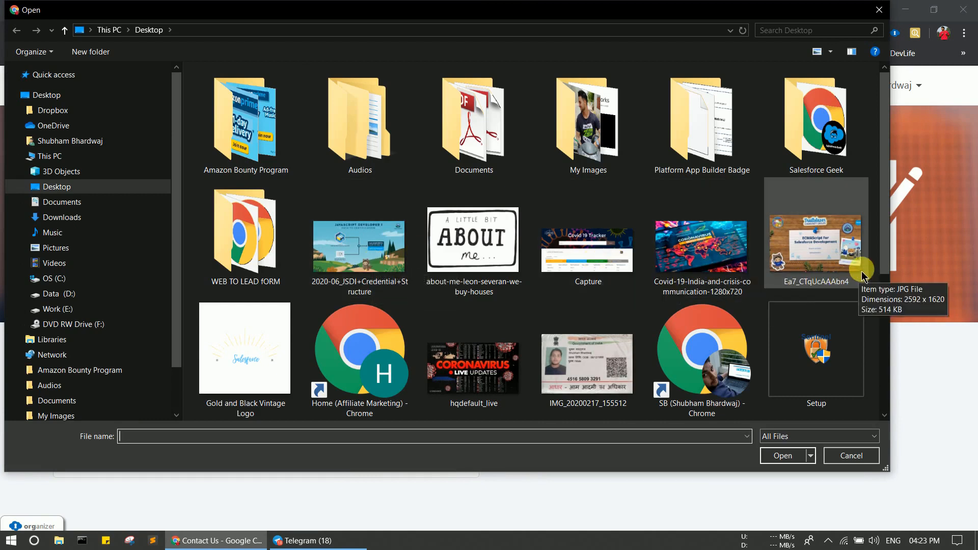
{"action": "left_click", "coordinate": [548, 273]}
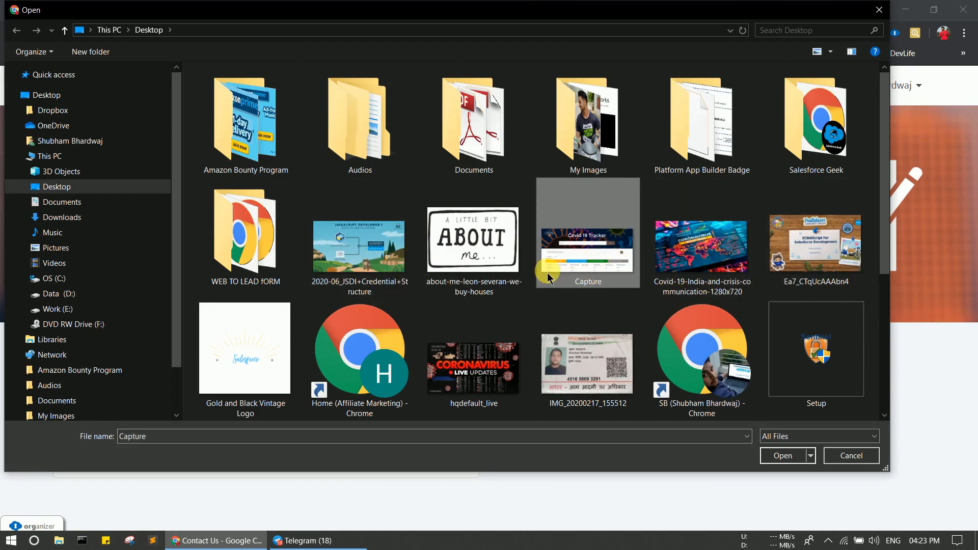
{"action": "left_click", "coordinate": [787, 455]}
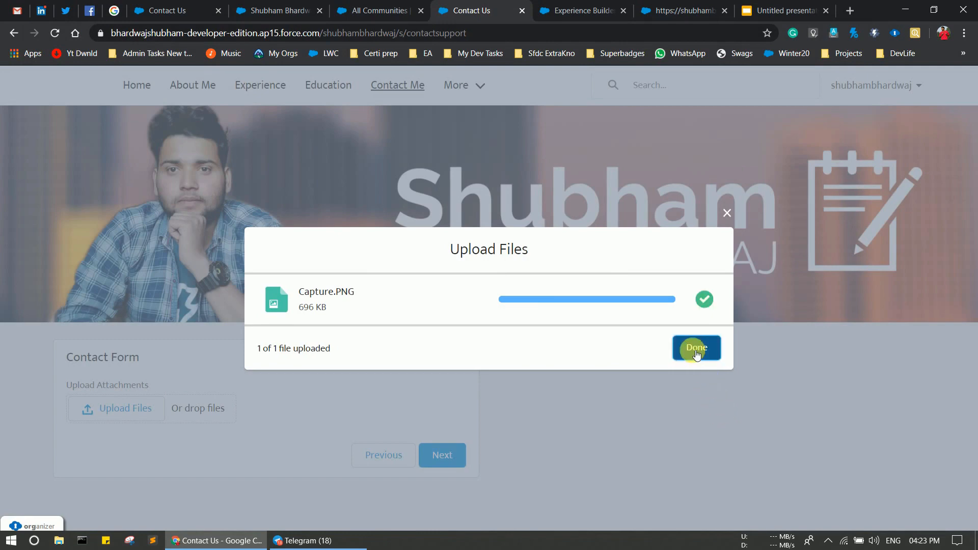
{"action": "left_click", "coordinate": [696, 352]}
Submit the form to create the contact, then restart it to a blank first step.
{"action": "left_click", "coordinate": [444, 453]}
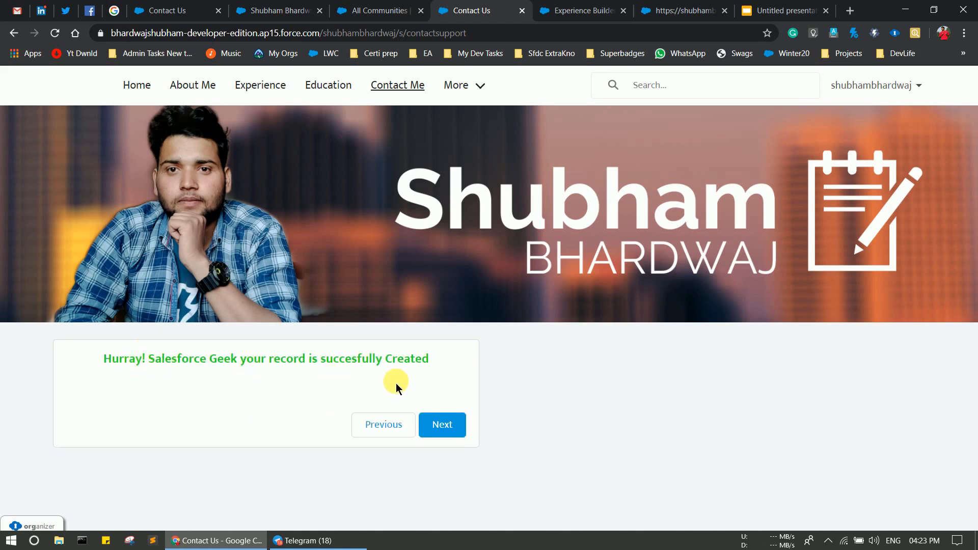
{"action": "left_click", "coordinate": [449, 425]}
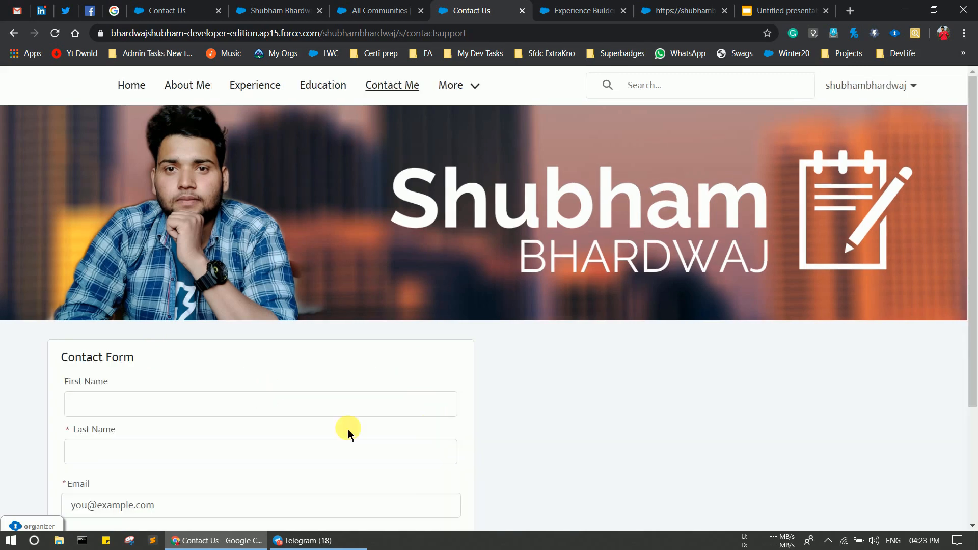
{"action": "scroll", "coordinate": [295, 415], "scroll_direction": "down", "scroll_amount": 3}
{"action": "scroll", "coordinate": [299, 419], "scroll_direction": "up", "scroll_amount": 3}
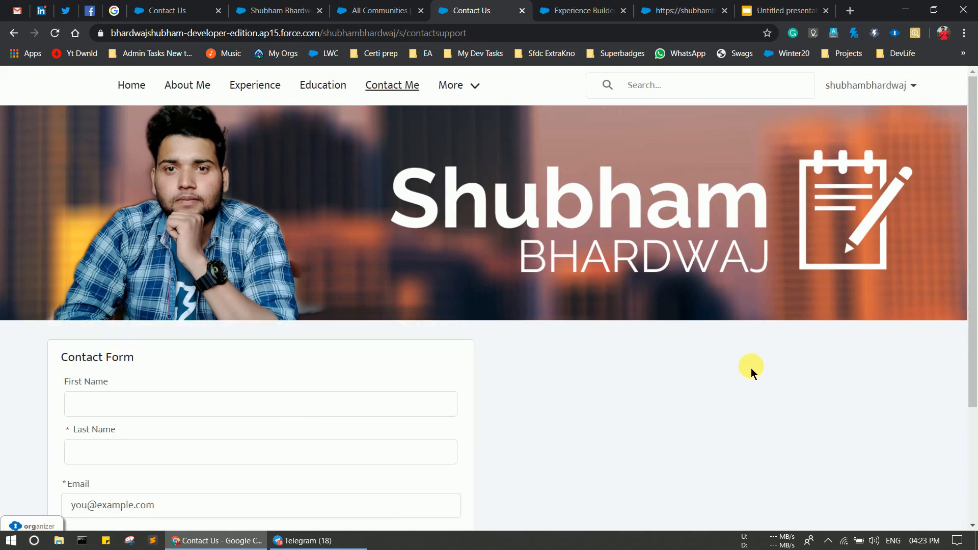
{"action": "scroll", "coordinate": [750, 372], "scroll_direction": "down", "scroll_amount": 1}
{"action": "scroll", "coordinate": [751, 371], "scroll_direction": "up", "scroll_amount": 1}
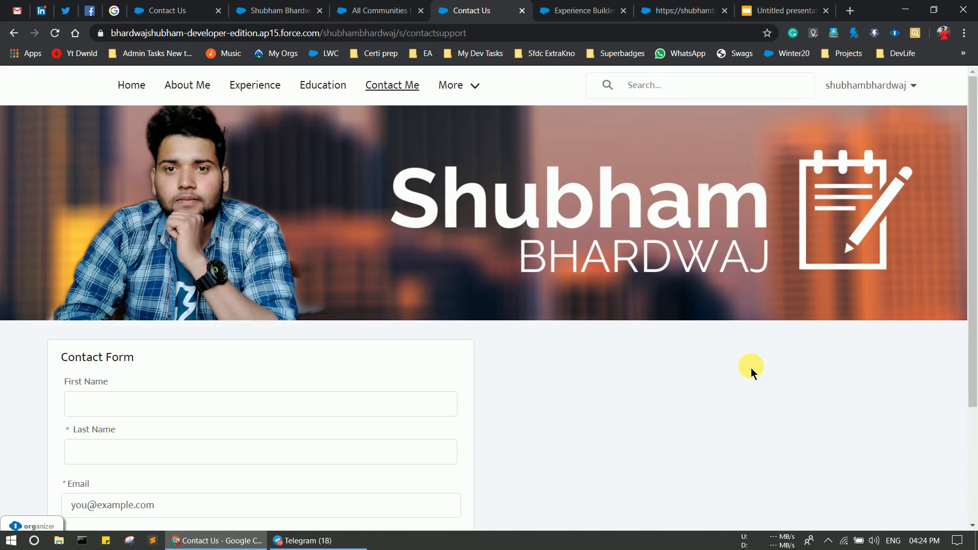